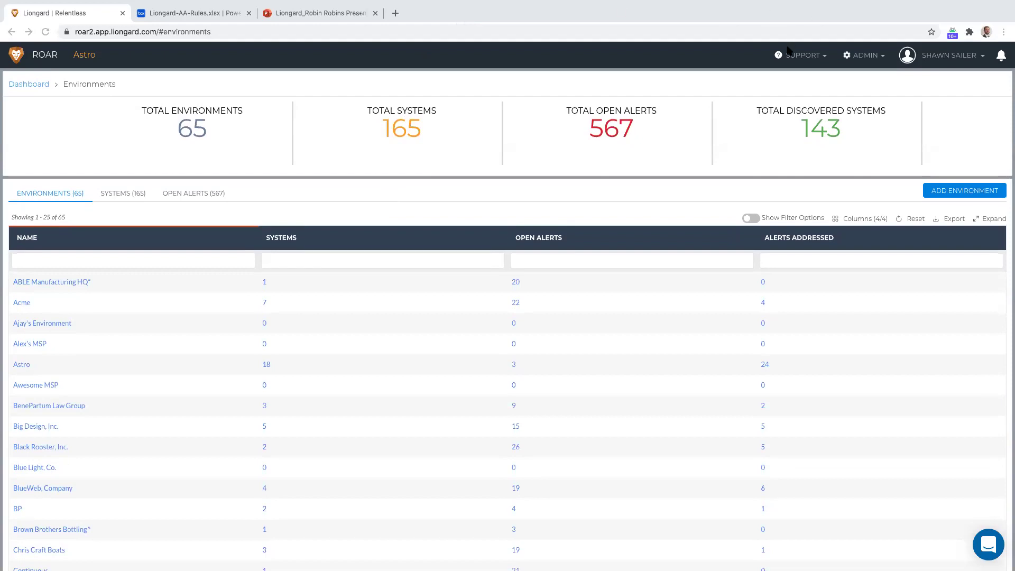
- Open the Roar Enhancement Ideas portal from the support options and show its web address
left_click(800, 57)
left_click(755, 106)
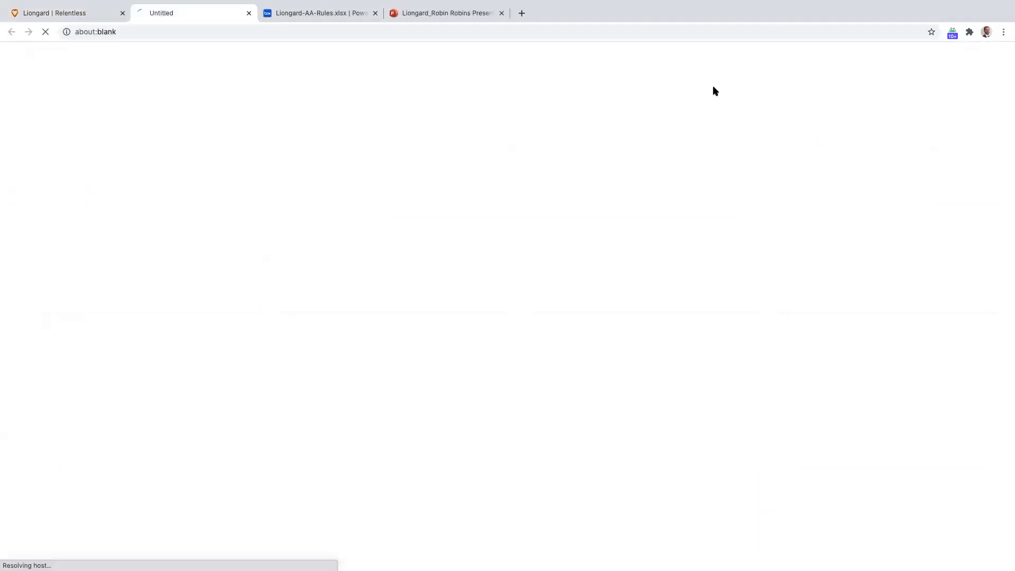
left_click(194, 33)
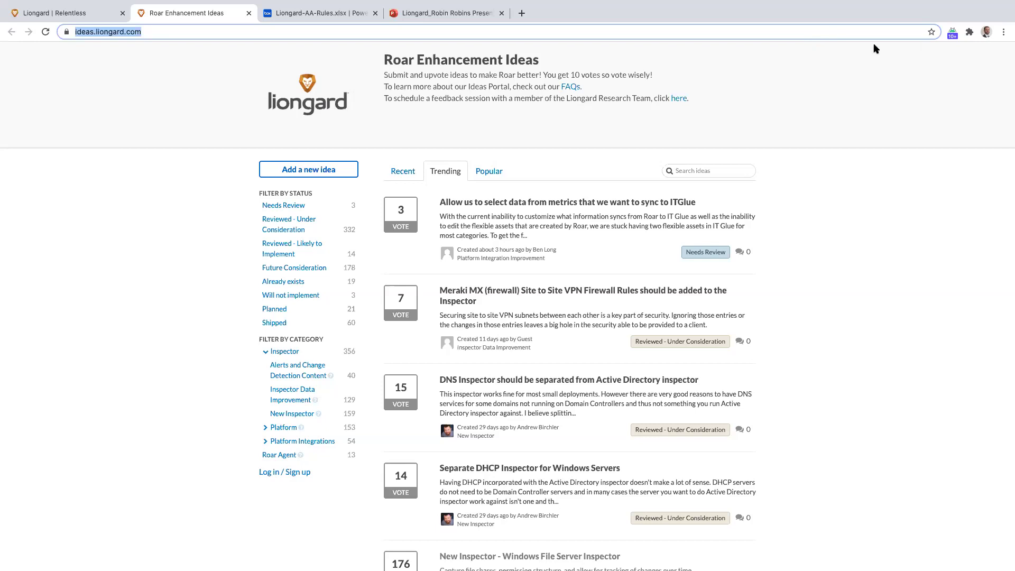
- Return to the Roar dashboard, look over the environments list, and open the systems of the Contoso Nation environment
left_click(55, 18)
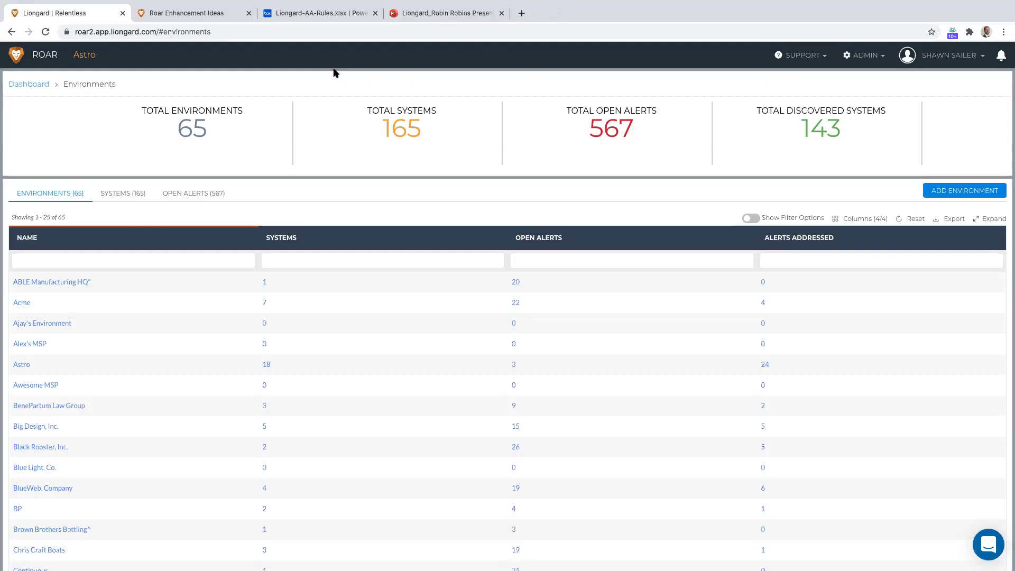
scroll(323, 199, "down", 1)
scroll(322, 199, "down", 2)
scroll(322, 200, "up", 3)
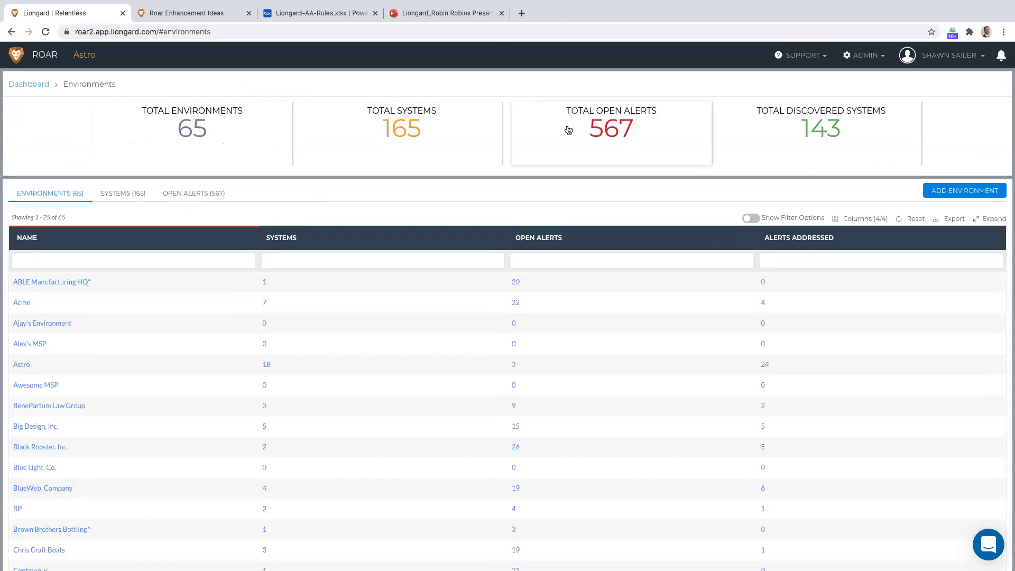
scroll(608, 114, "down", 1)
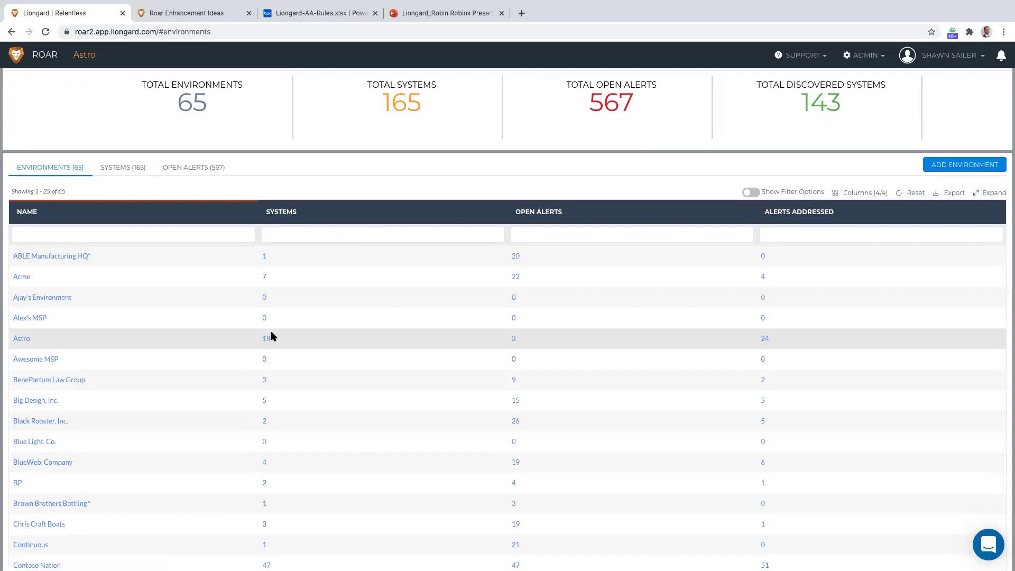
scroll(271, 336, "down", 3)
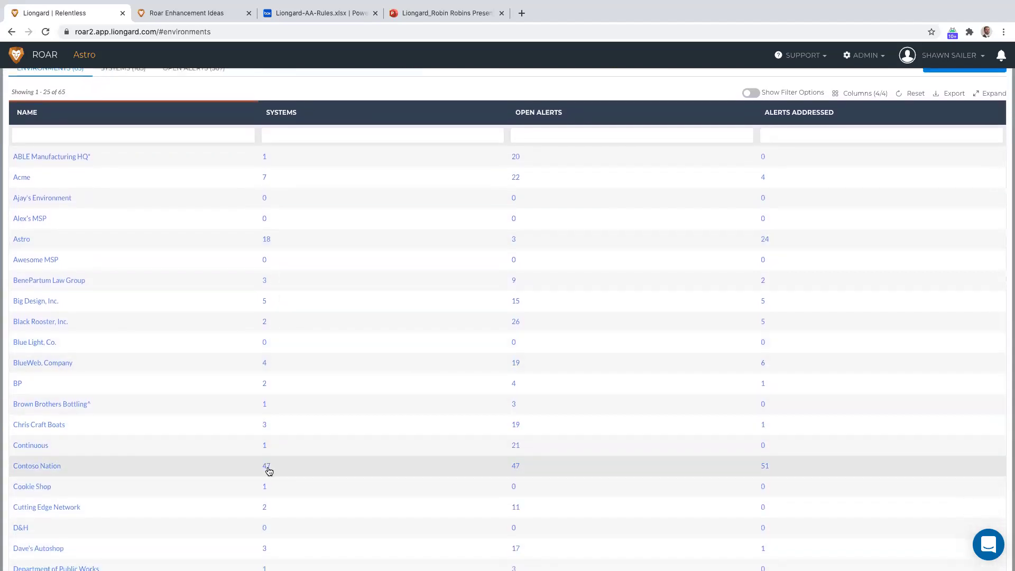
left_click(267, 467)
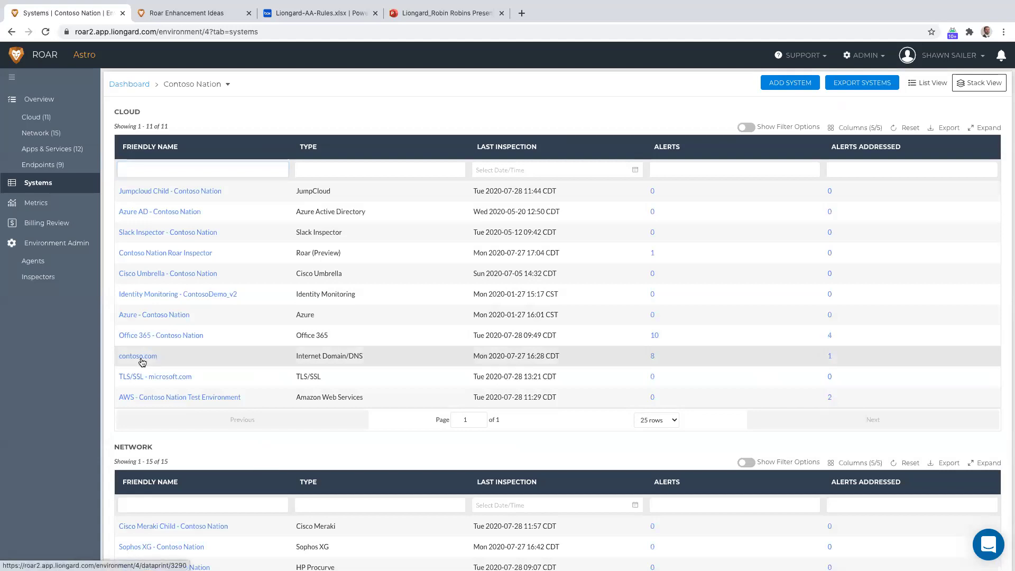
- Open the contoso.com Internet Domain/DNS system and review its domain, DNS and website overview
left_click(138, 357)
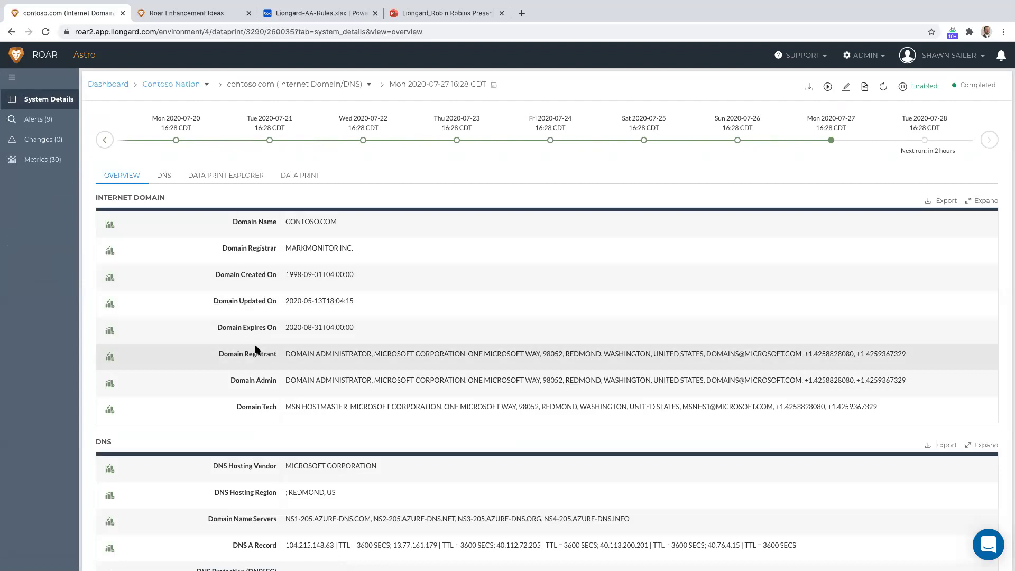
scroll(237, 349, "down", 2)
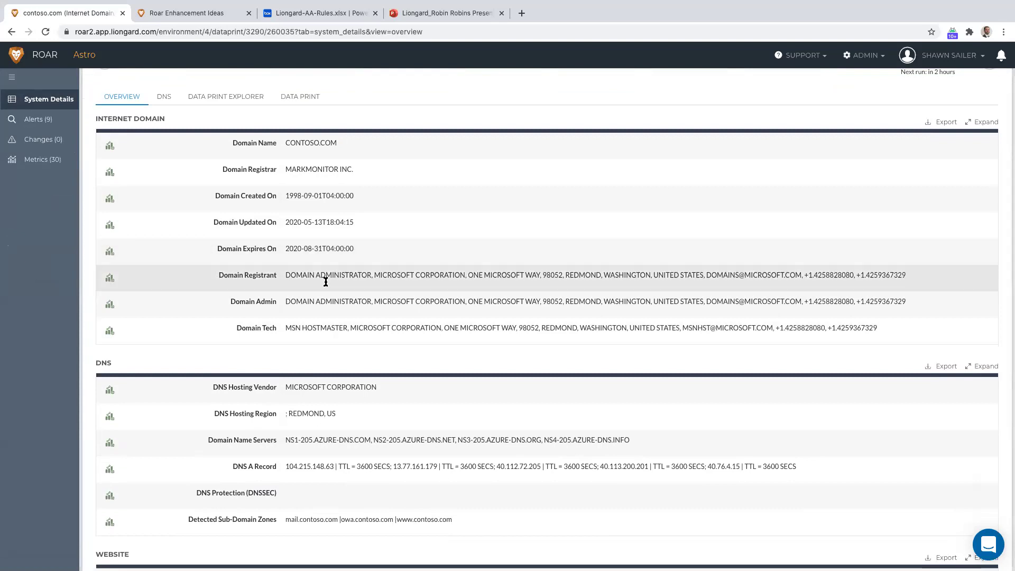
scroll(333, 377, "down", 1)
scroll(333, 377, "down", 3)
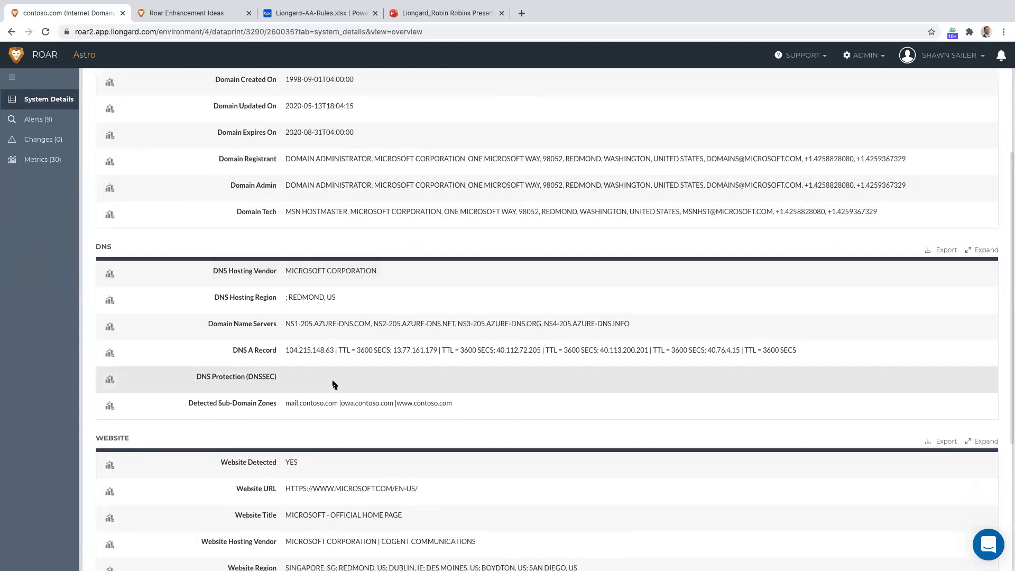
scroll(334, 384, "down", 2)
scroll(334, 384, "up", 8)
- Examine the DNS records and DNS recon tables of contoso.com
left_click(166, 179)
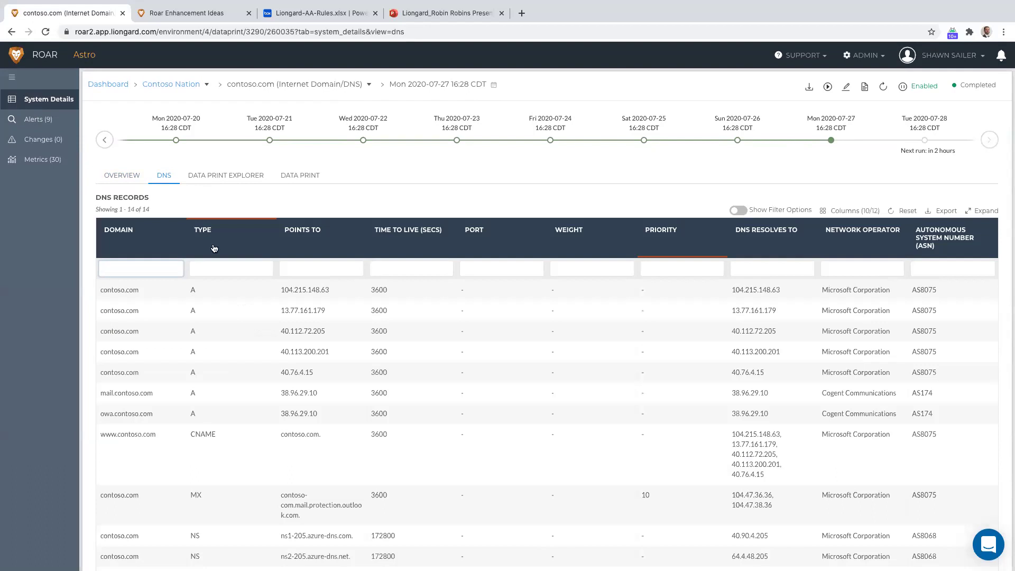
scroll(248, 346, "down", 1)
scroll(249, 348, "down", 5)
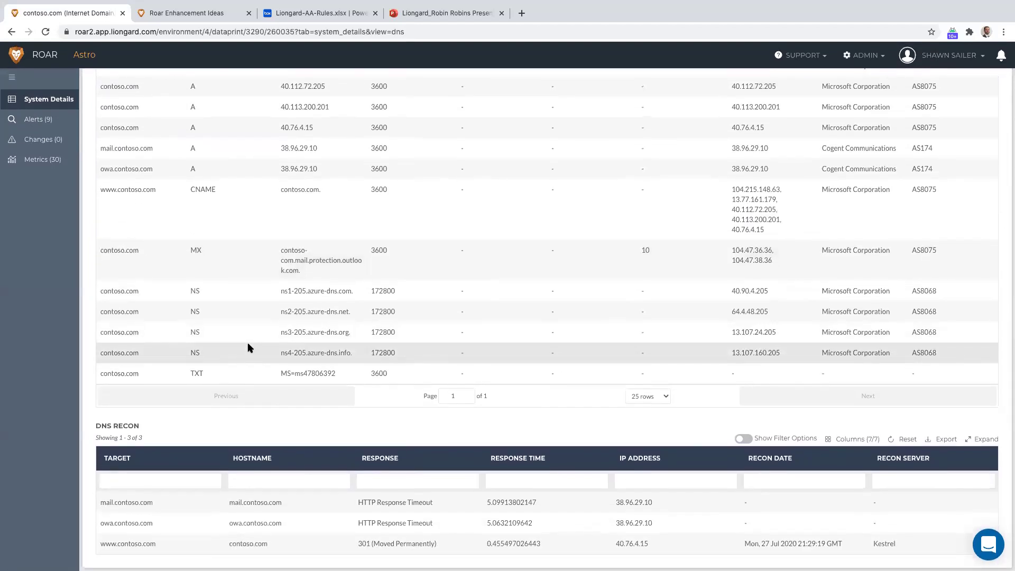
scroll(250, 347, "up", 5)
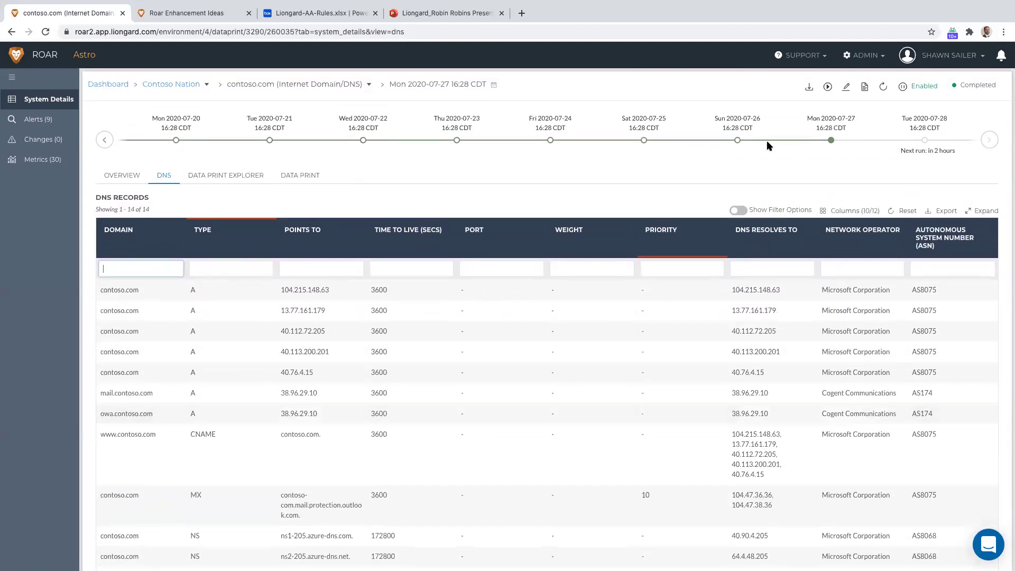
- View the contoso.com inspections of 2020-07-26 and 2020-07-25, and page the inspection timeline back to late June 2020
left_click(736, 141)
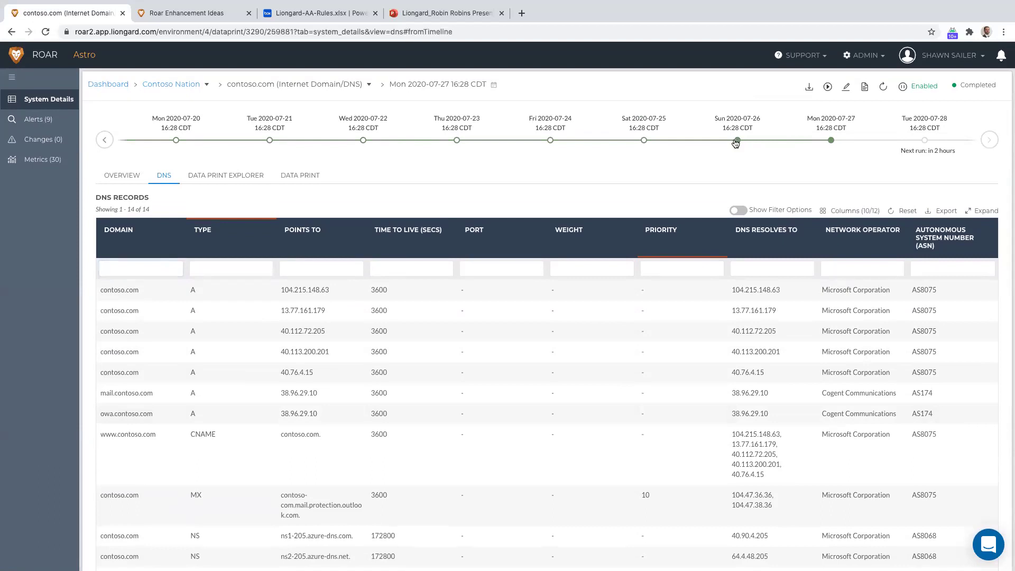
left_click(643, 140)
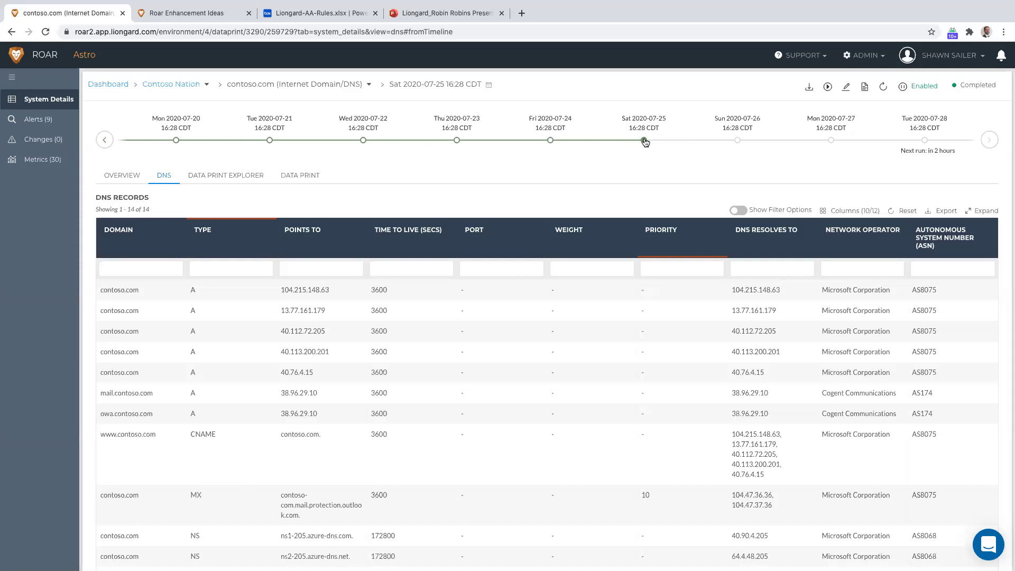
left_click(102, 141)
left_click(102, 141)
left_click(102, 141)
left_click(102, 140)
left_click(104, 141)
left_click(104, 141)
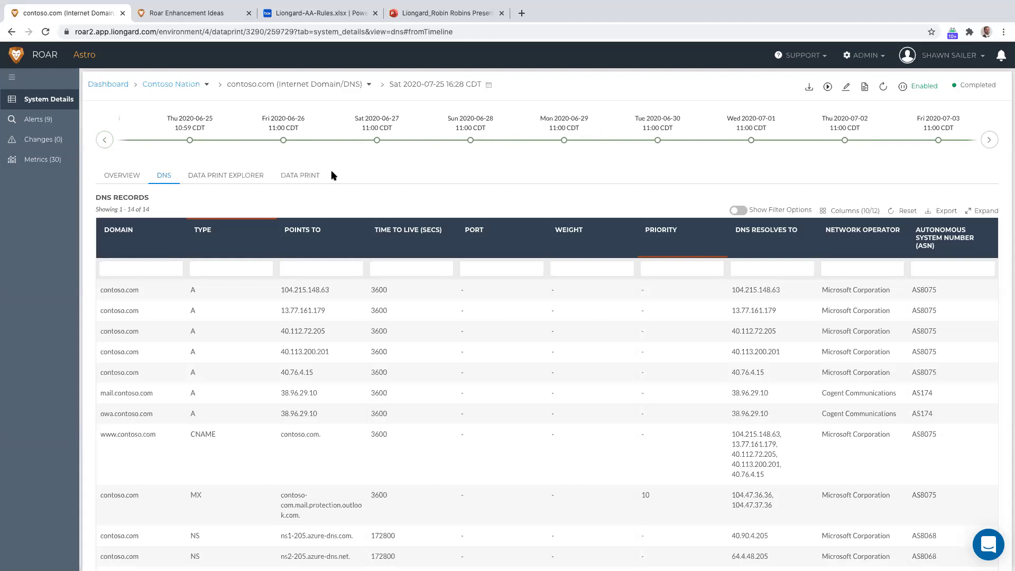
- Look through the raw data print, the data print explorer and the metrics of the contoso.com inspection
left_click(305, 176)
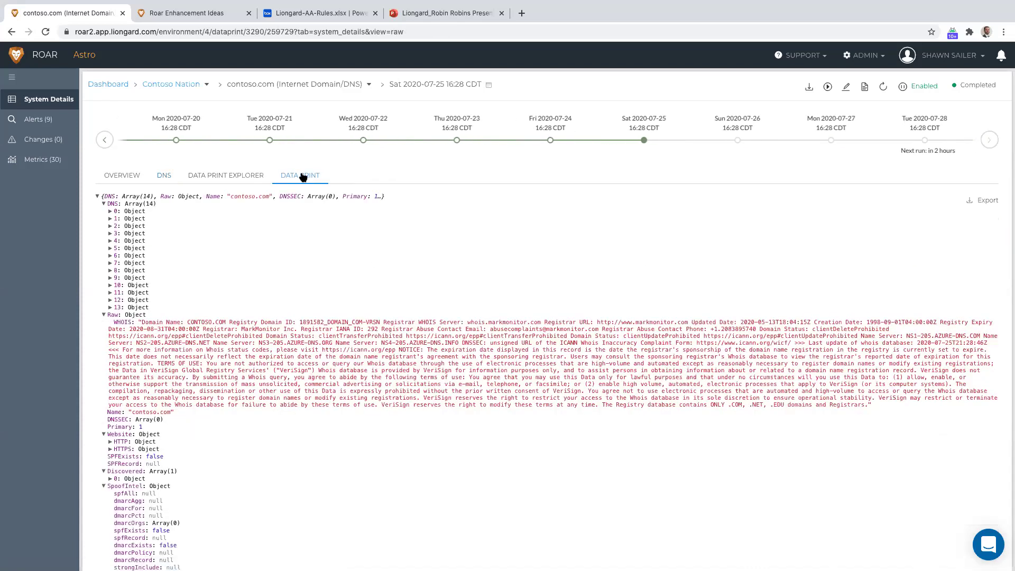
left_click(251, 178)
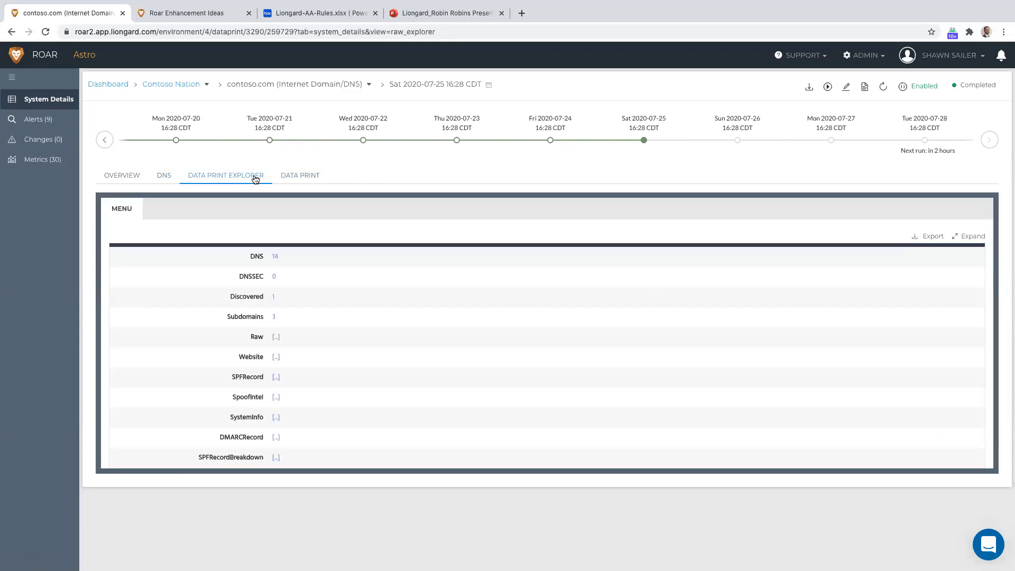
left_click(66, 163)
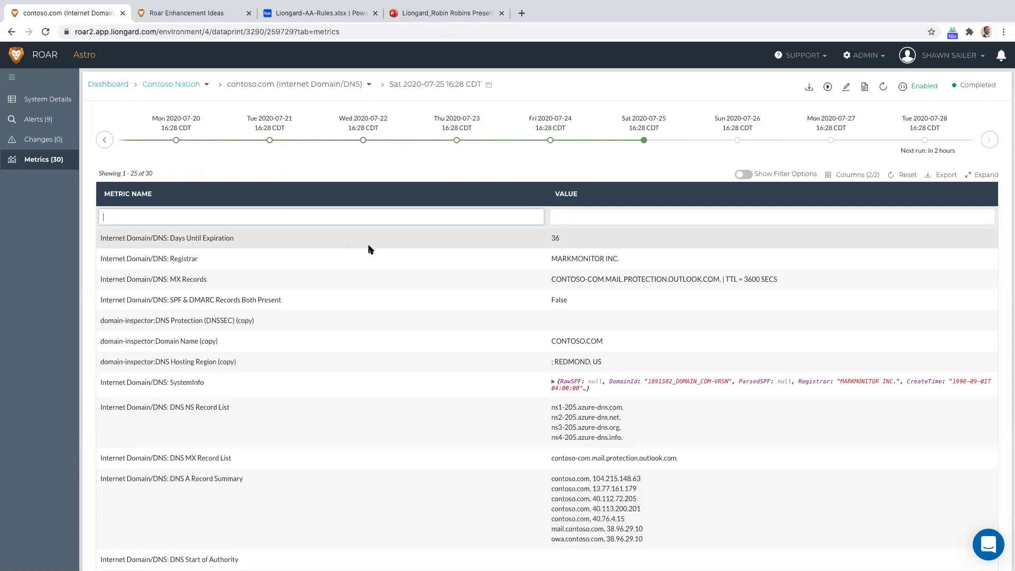
- View the production inspectors, and filter the Actionable Alerts rules to system inspectors containing "intern"
left_click(872, 67)
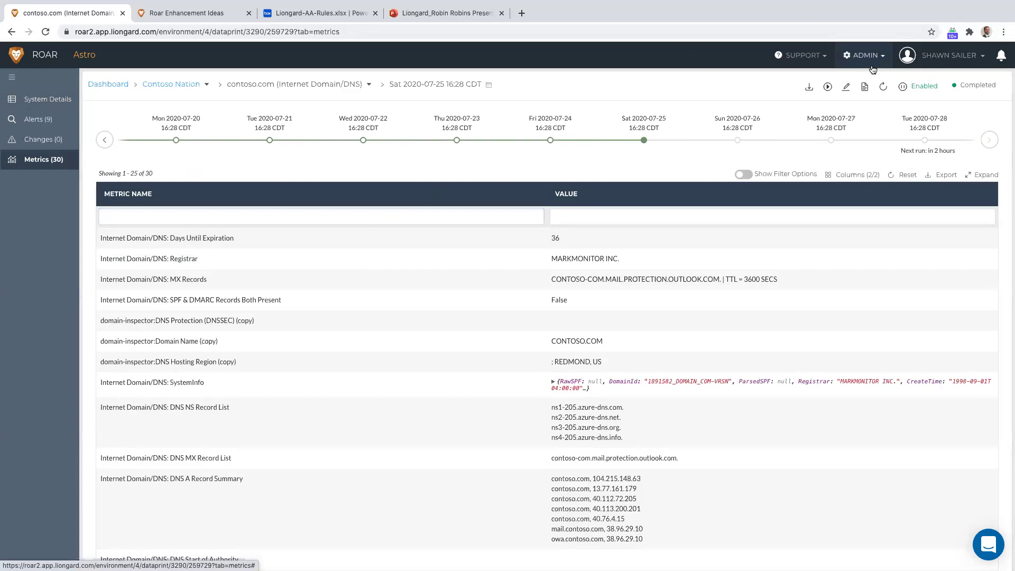
left_click(854, 106)
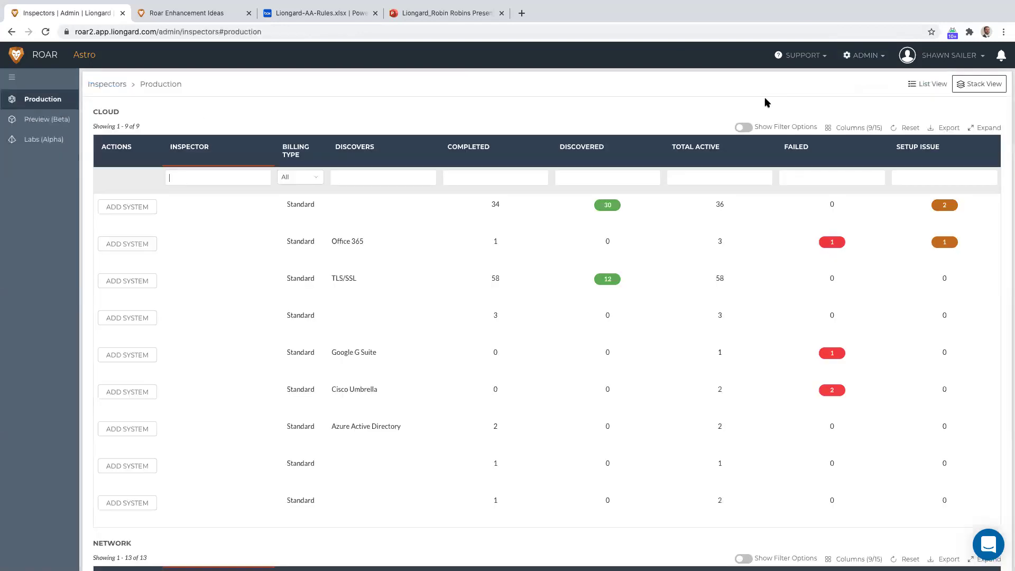
left_click(864, 55)
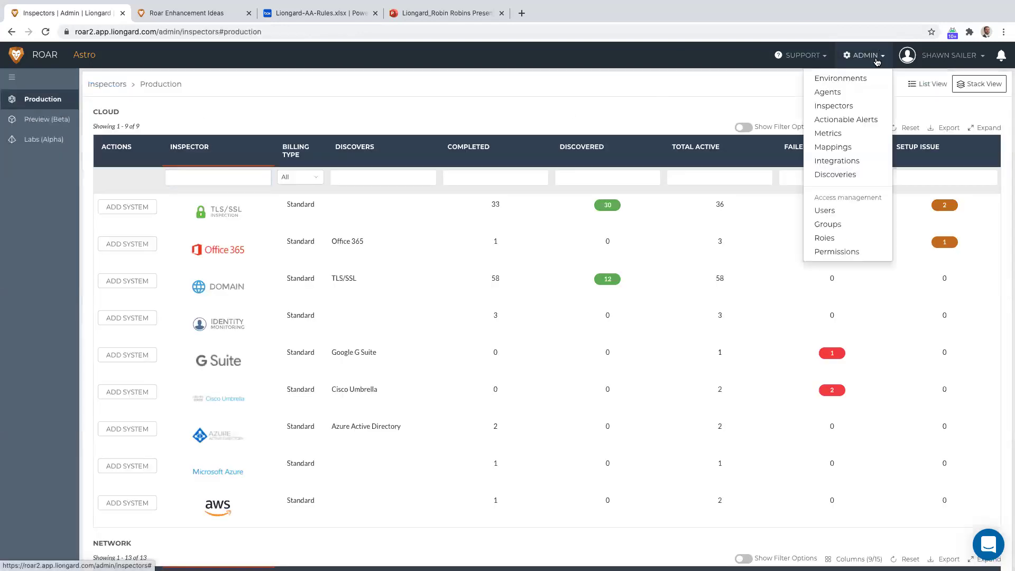
left_click(854, 121)
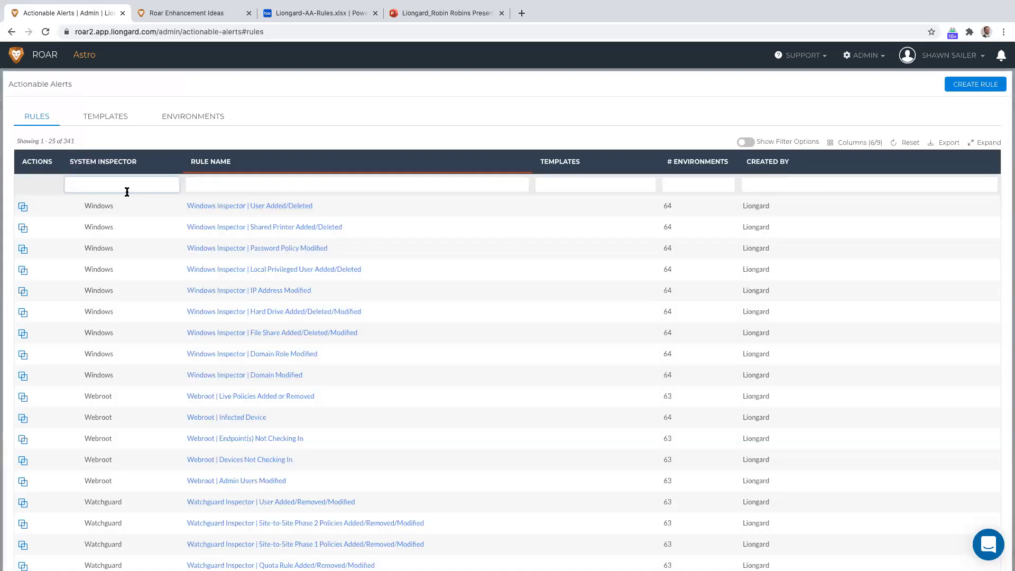
left_click(125, 190)
type("intern")
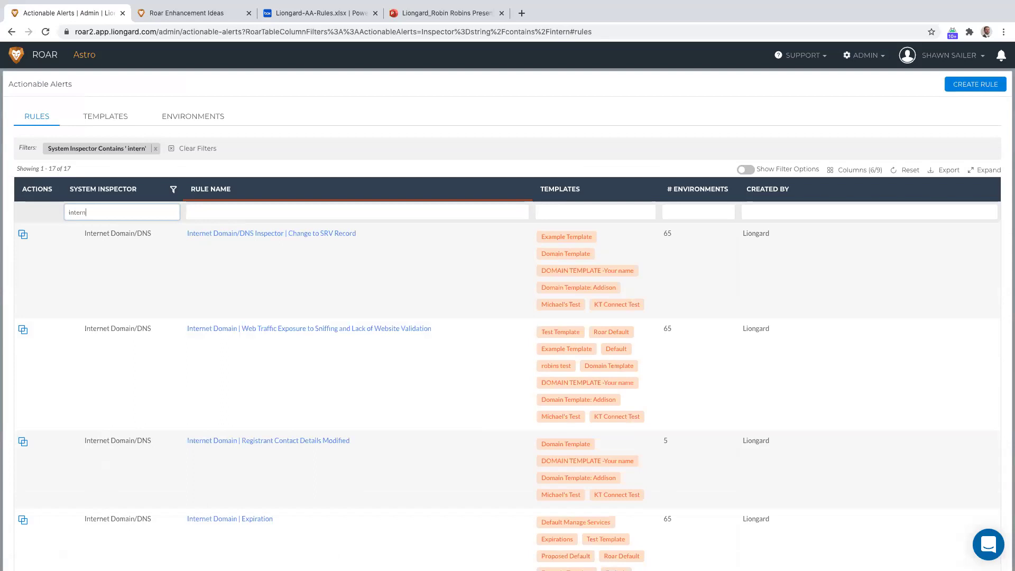
- Review the filtered rules and read the finding, concern, attack vectors and action of the "Internet Domain | DNS Poisoning Exposure" rule
left_click_drag(84, 168, 15, 169)
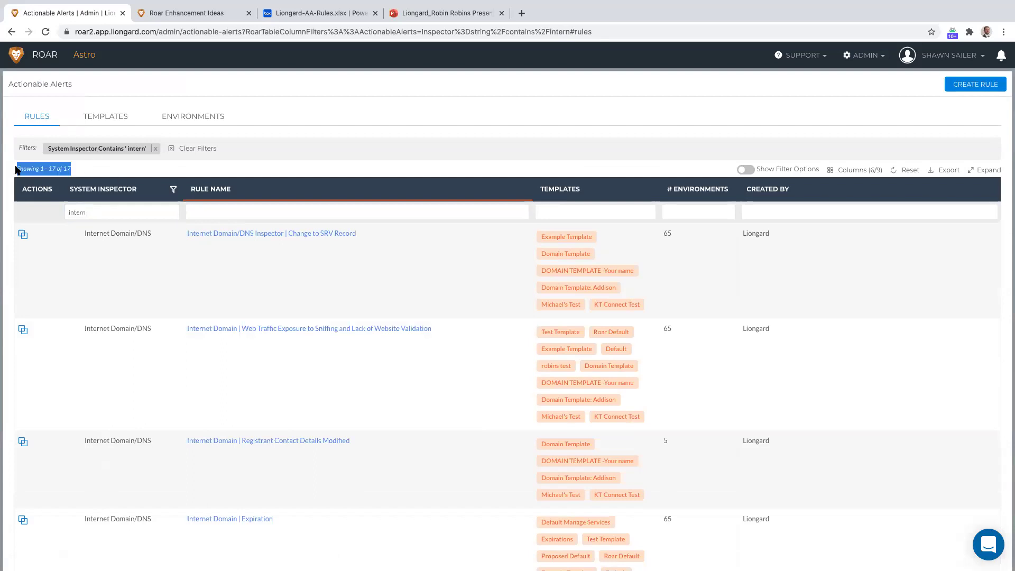
scroll(216, 254, "down", 10)
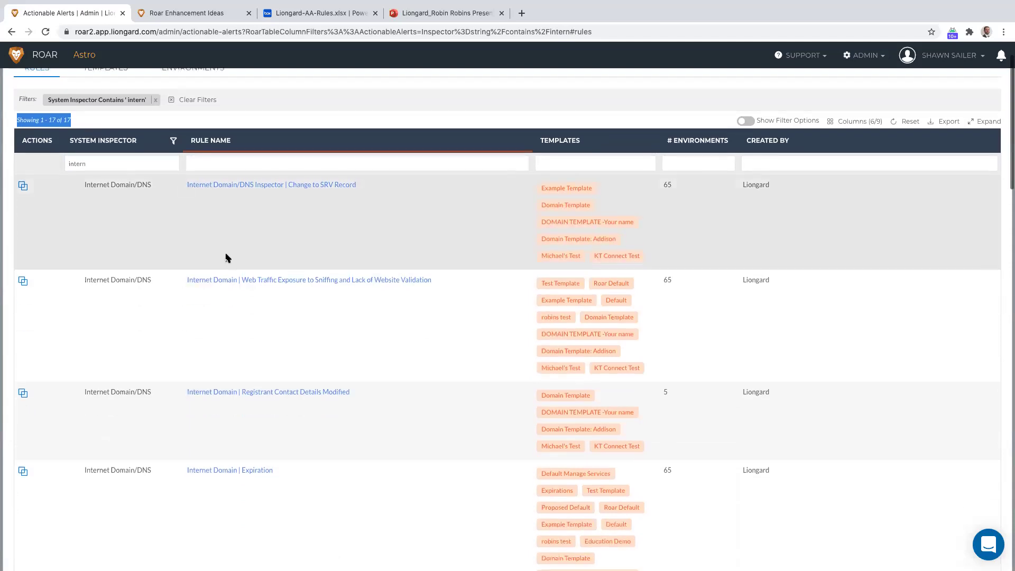
scroll(225, 257, "down", 10)
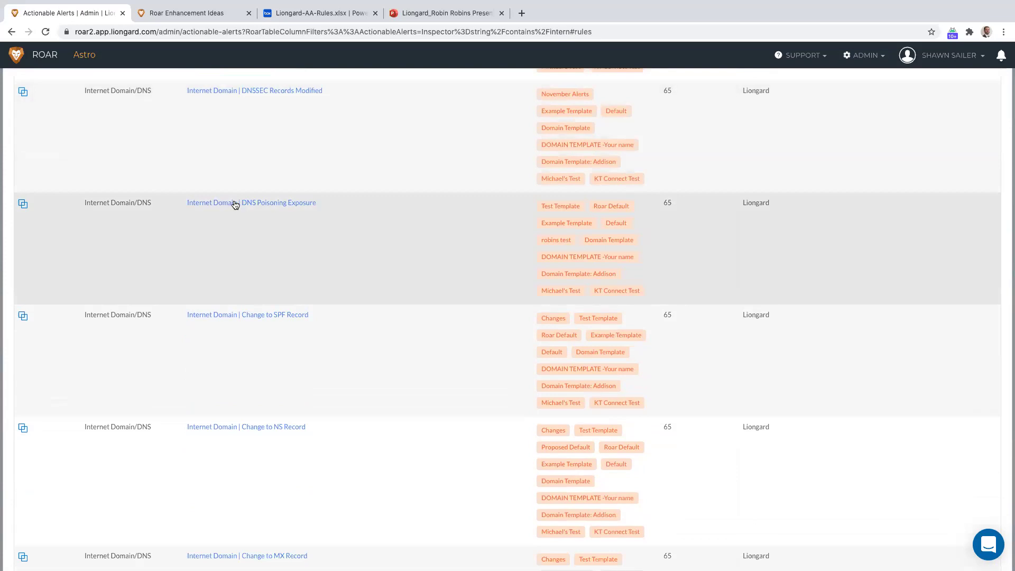
left_click(235, 205)
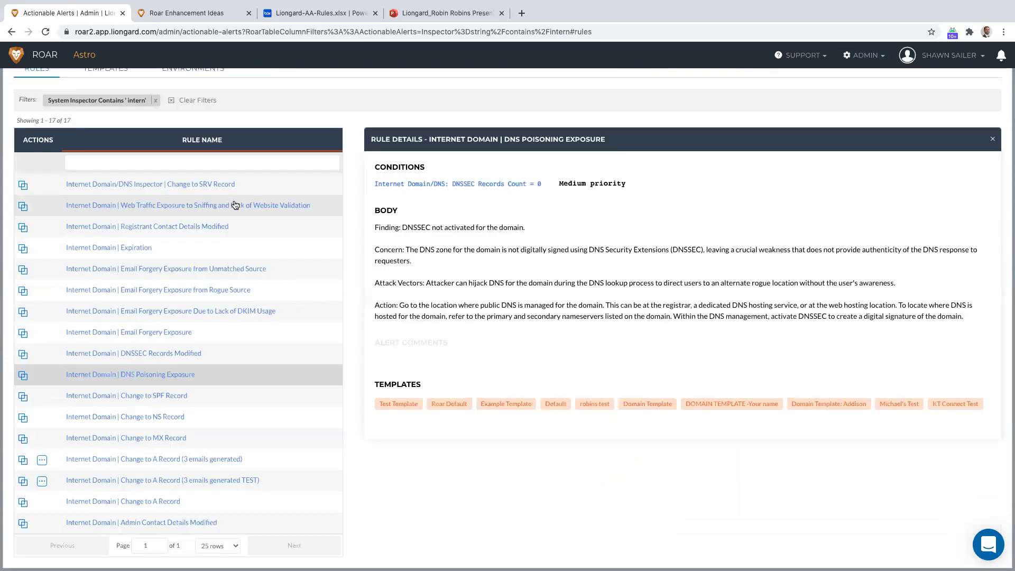
triple_click(373, 227)
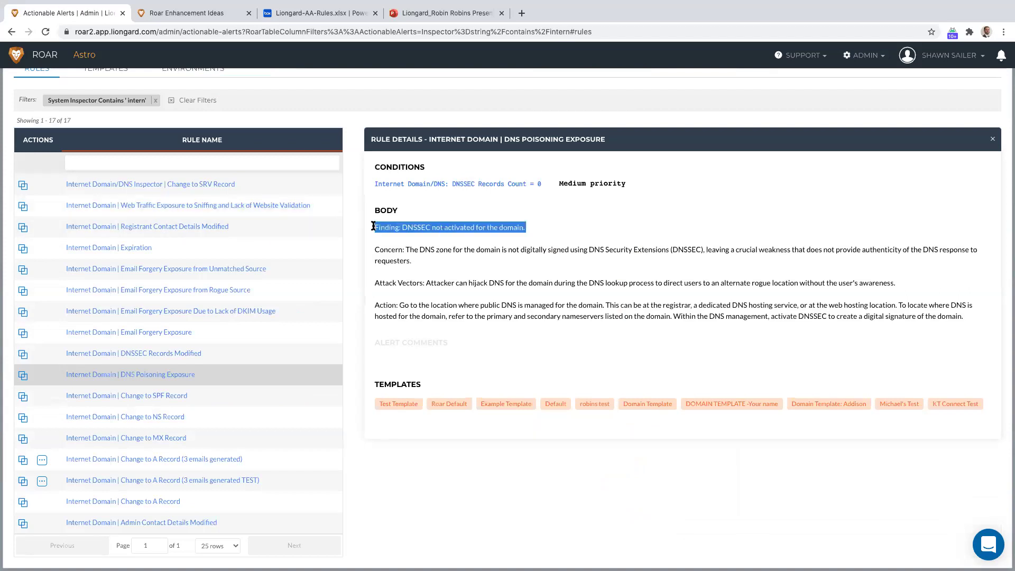
triple_click(380, 252)
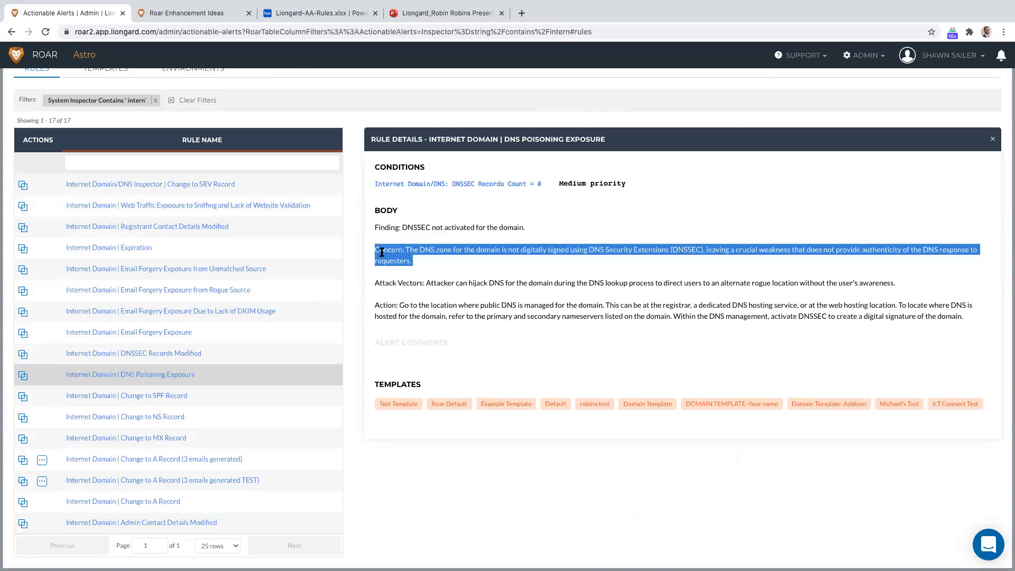
triple_click(393, 284)
triple_click(398, 308)
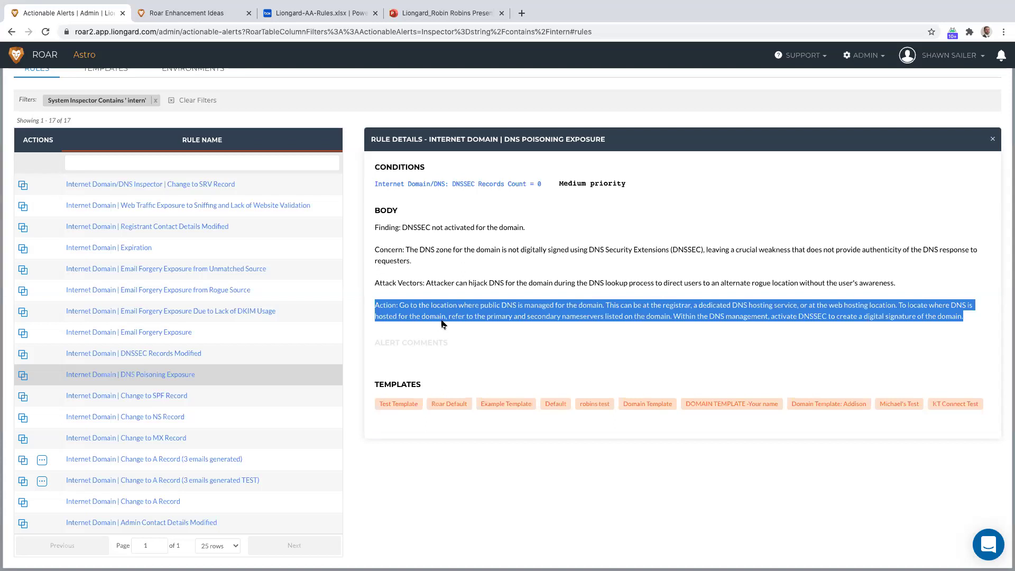
- Return to the dashboard and open the metrics report covering all Internet Domain/DNS systems
left_click(30, 57)
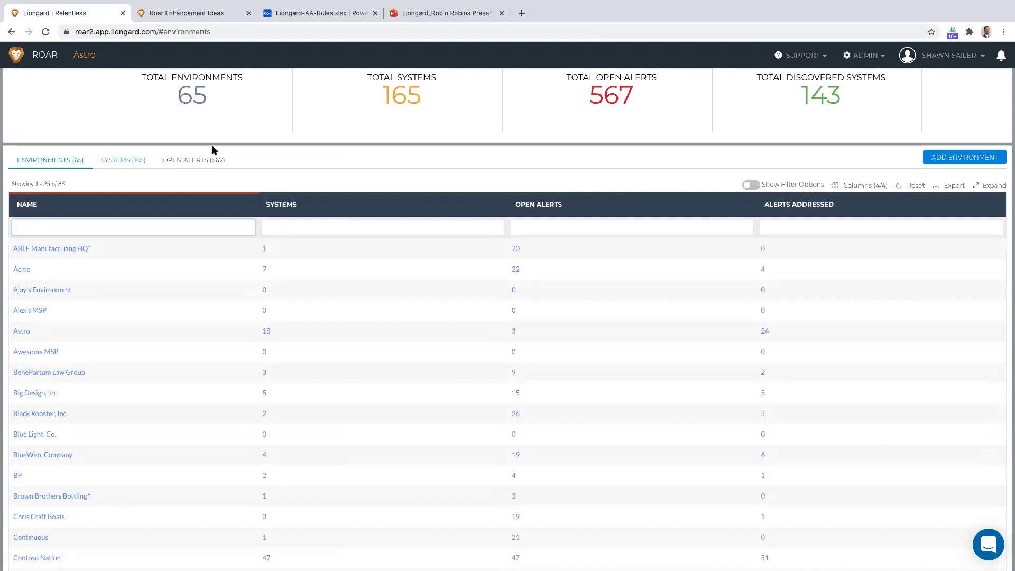
left_click(352, 123)
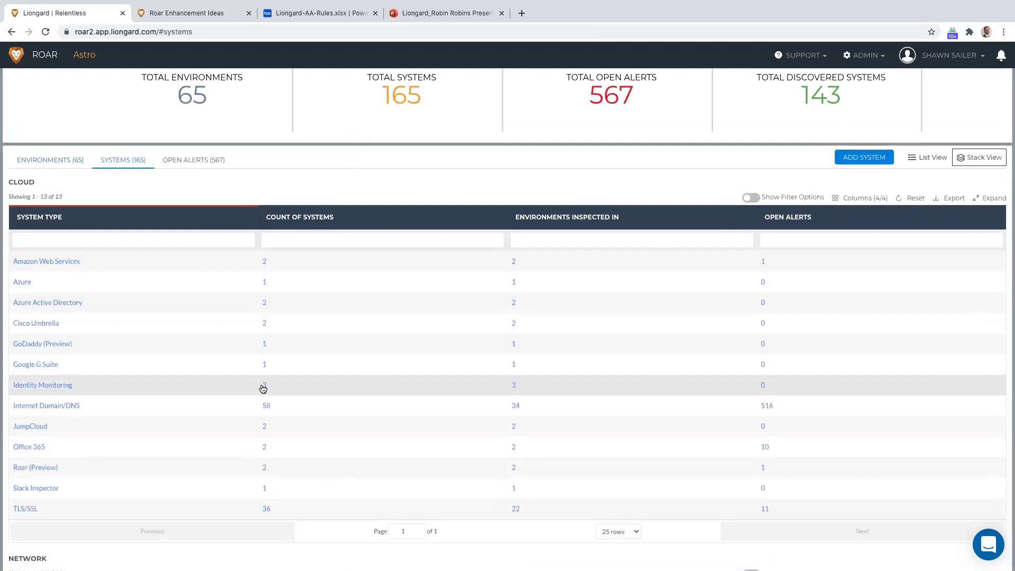
left_click(265, 406)
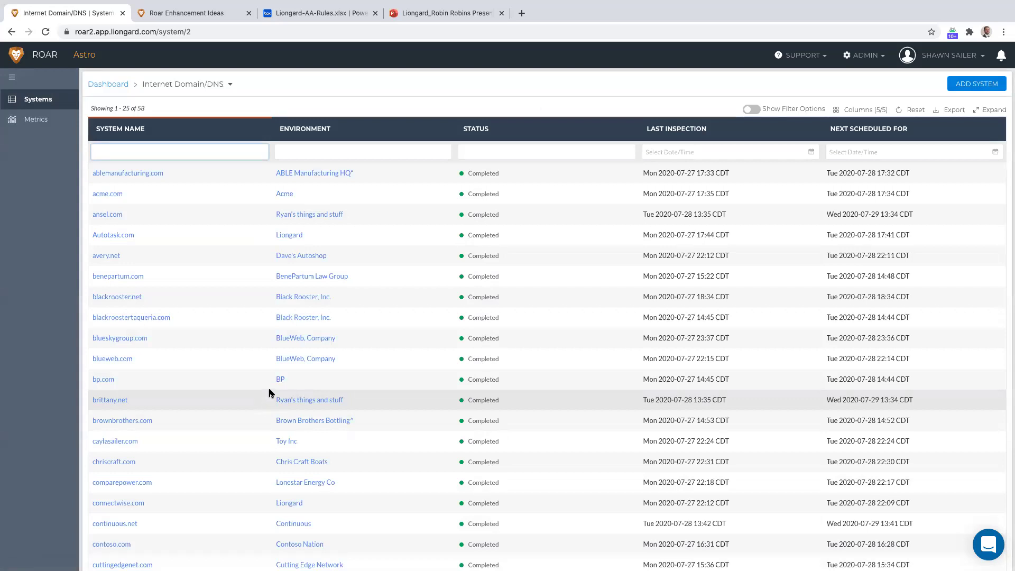
left_click(36, 121)
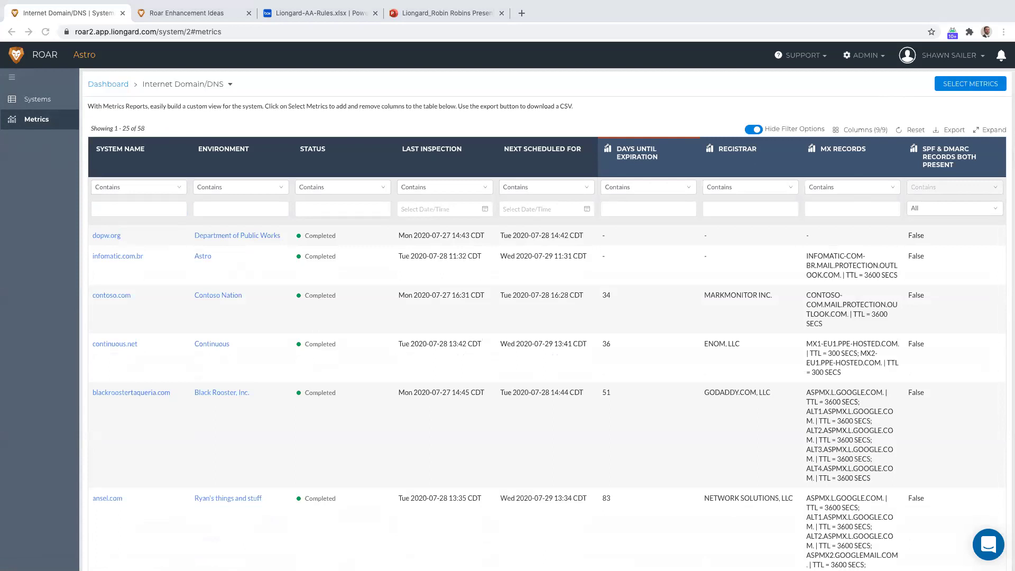
- Filter the domain metrics report to Registrar containing "goda", MX Records containing "outlook", and SPF & DMARC Records Both Present set to No
mouse_move(888, 6)
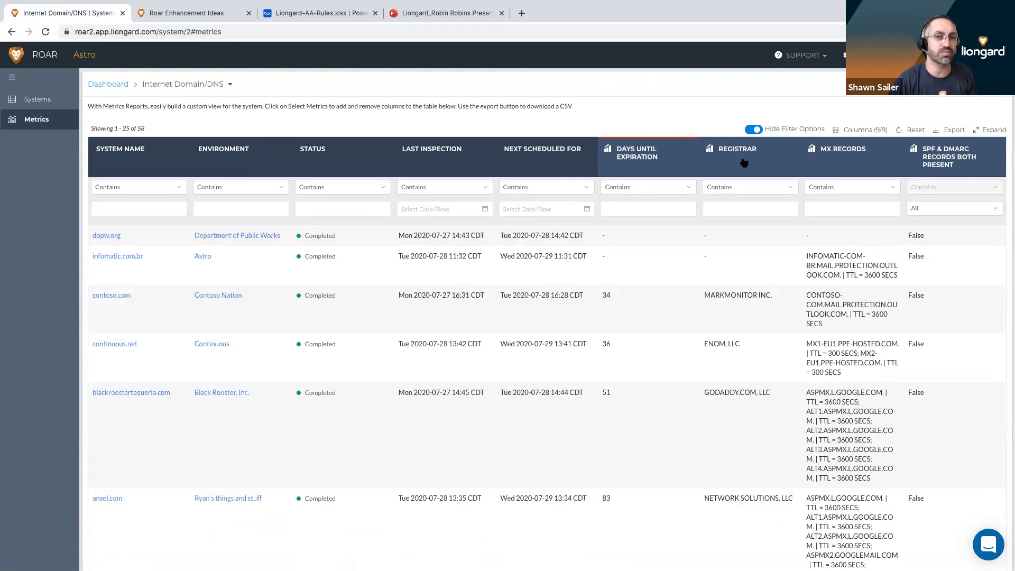
left_click(769, 214)
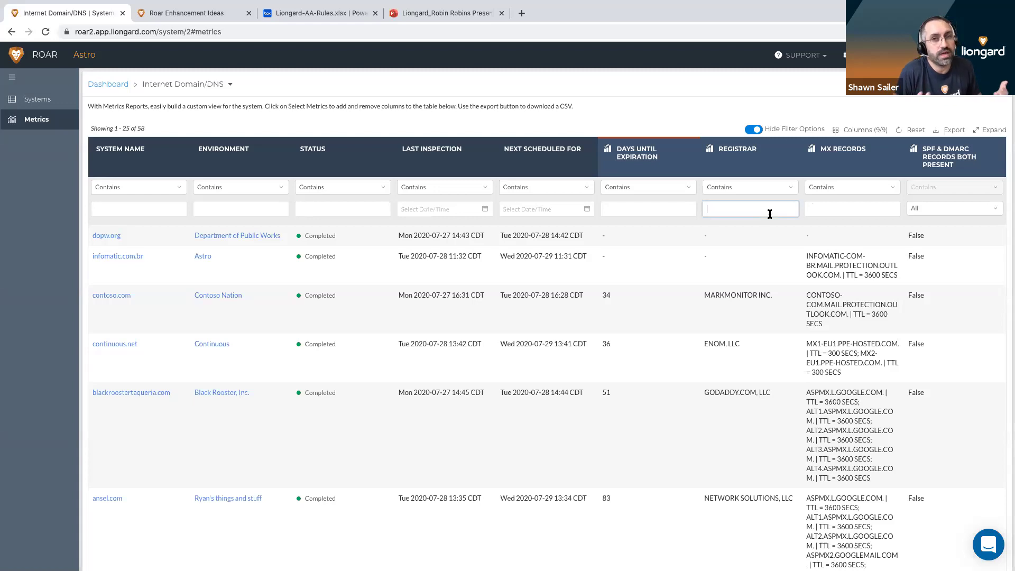
type("goda")
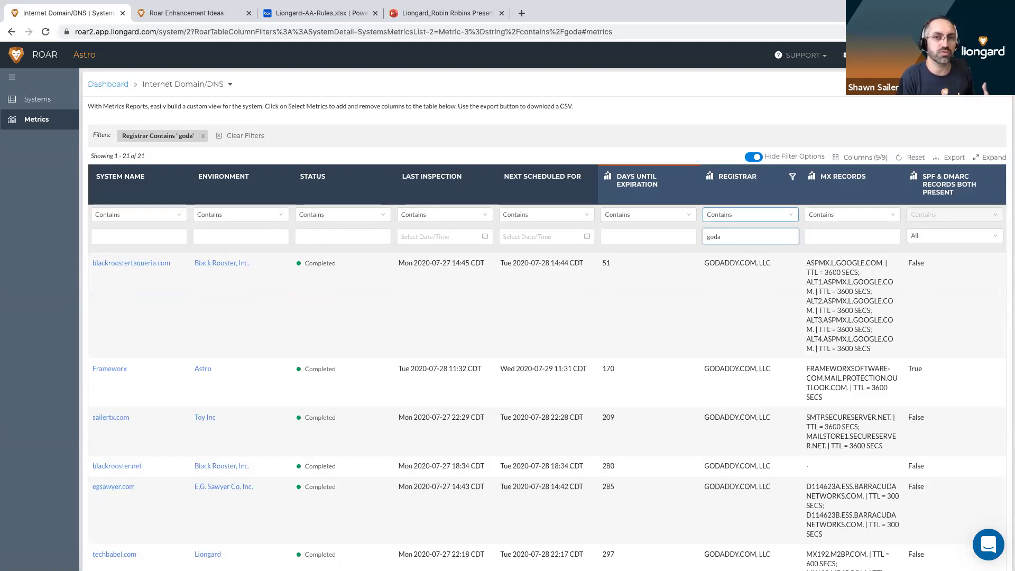
left_click(867, 237)
type("outlook")
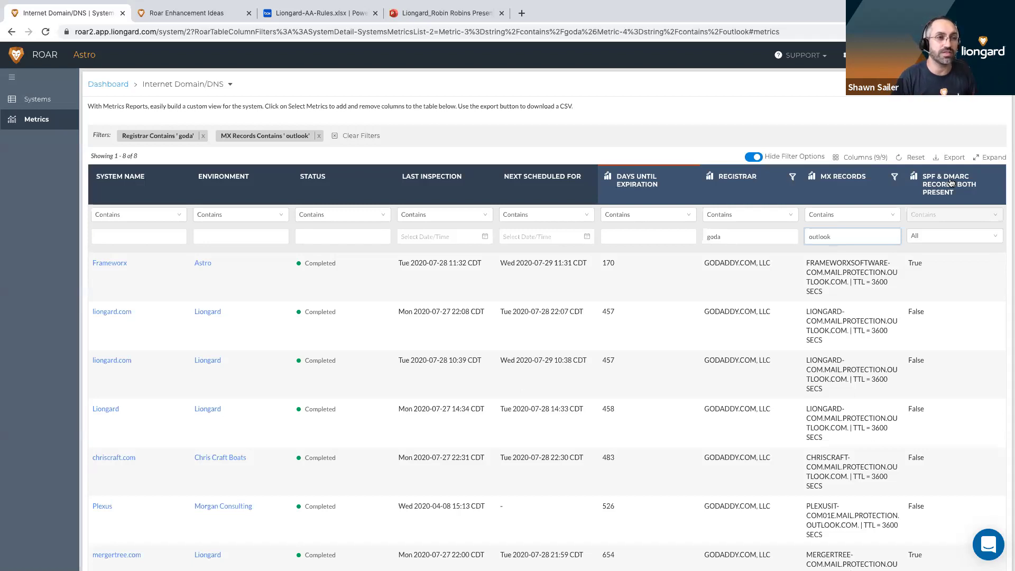
left_click(946, 235)
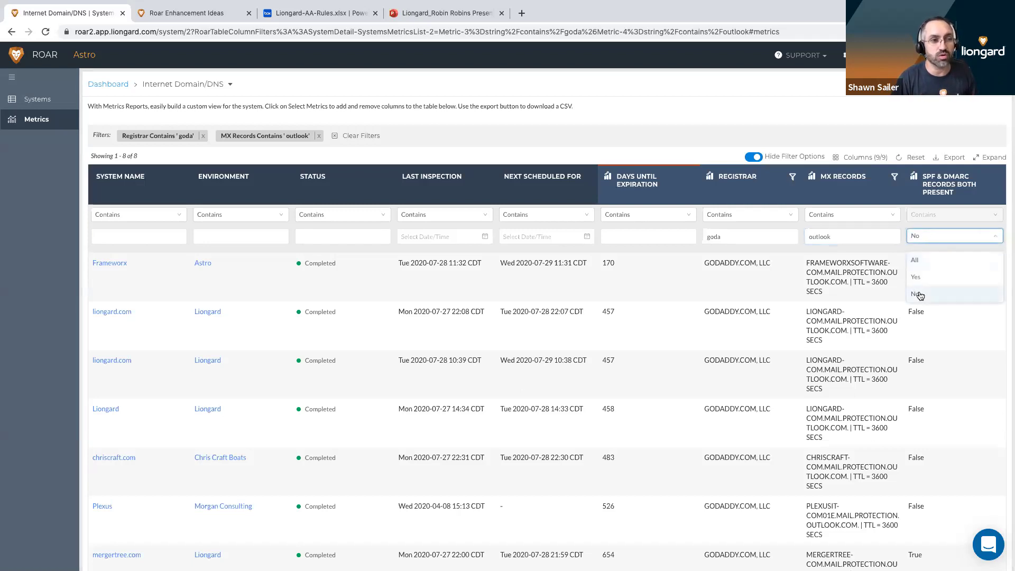
left_click(918, 294)
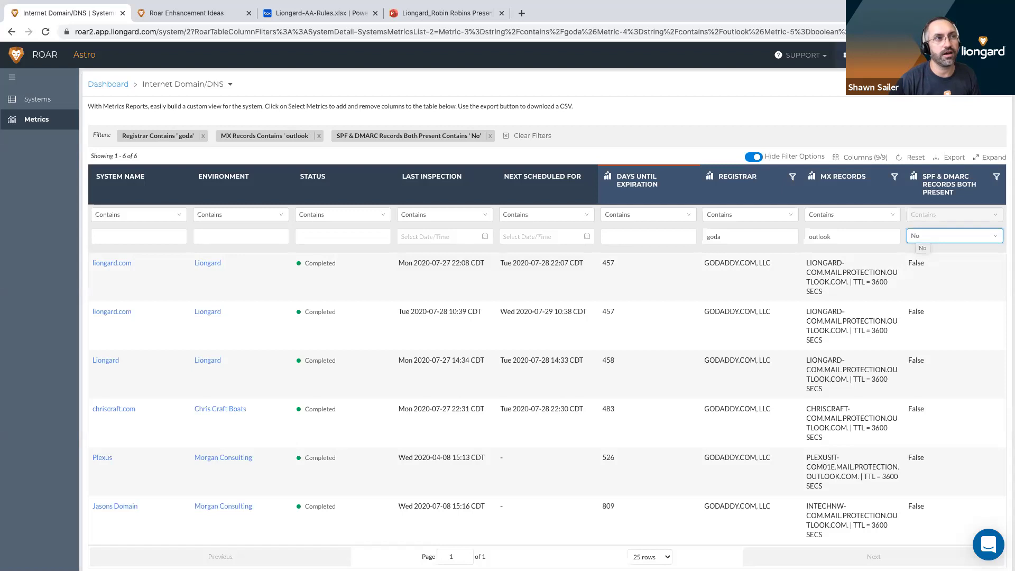
- From the production inspectors, open the Azure Active Directory inspector's "Azure AD - Contoso Nation" inspection
left_click(844, 55)
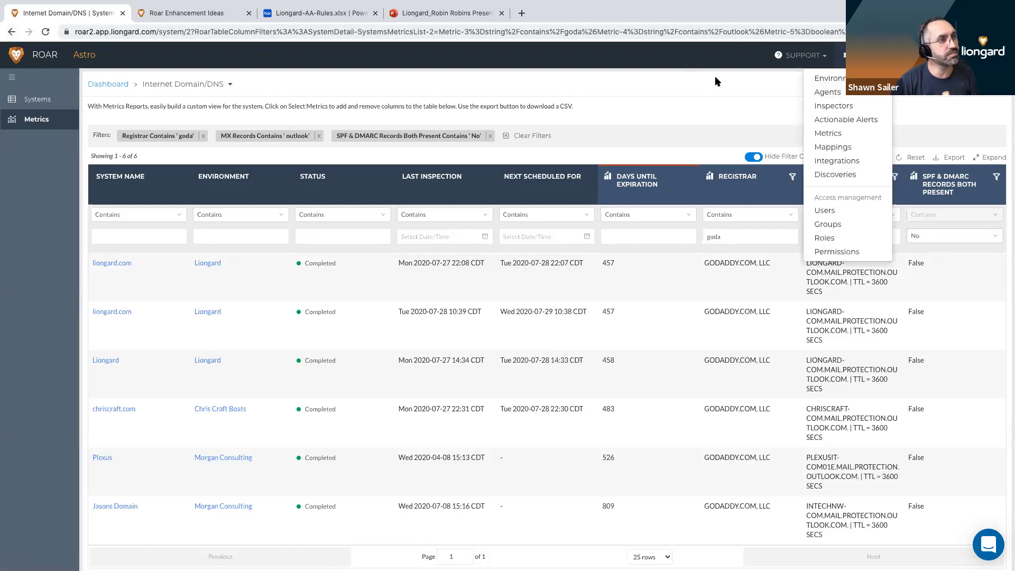
left_click(838, 107)
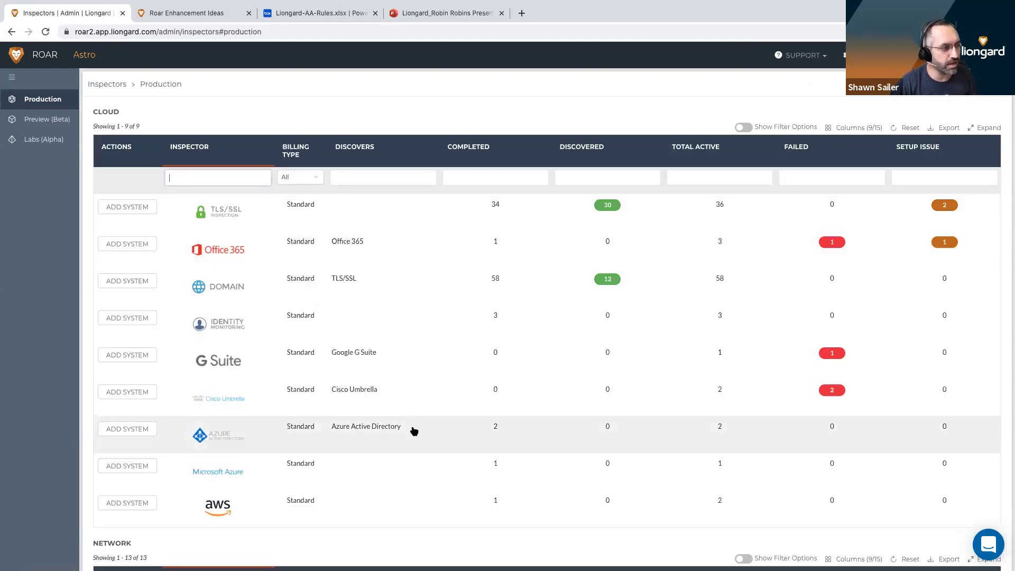
left_click(412, 427)
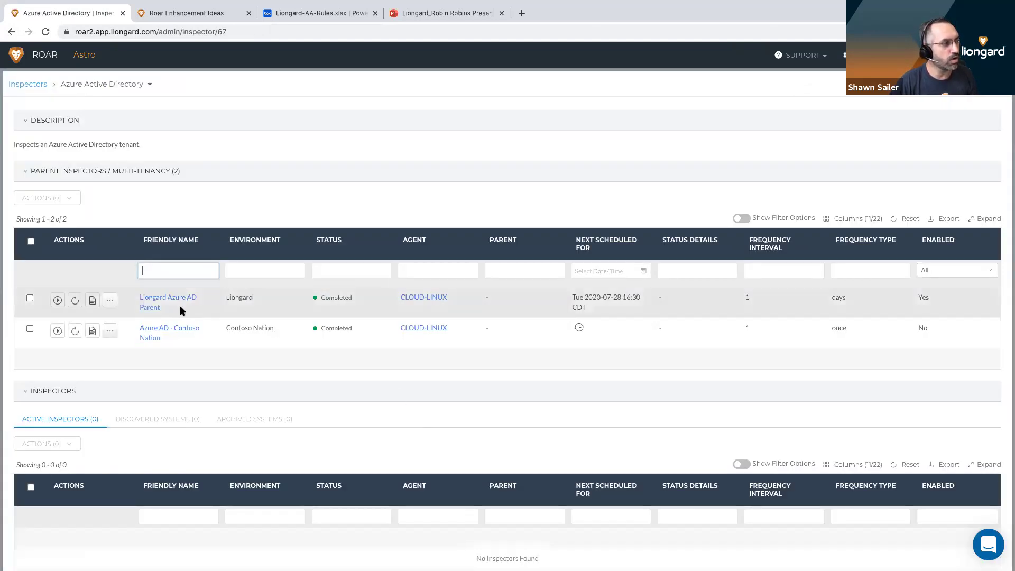
left_click(176, 332)
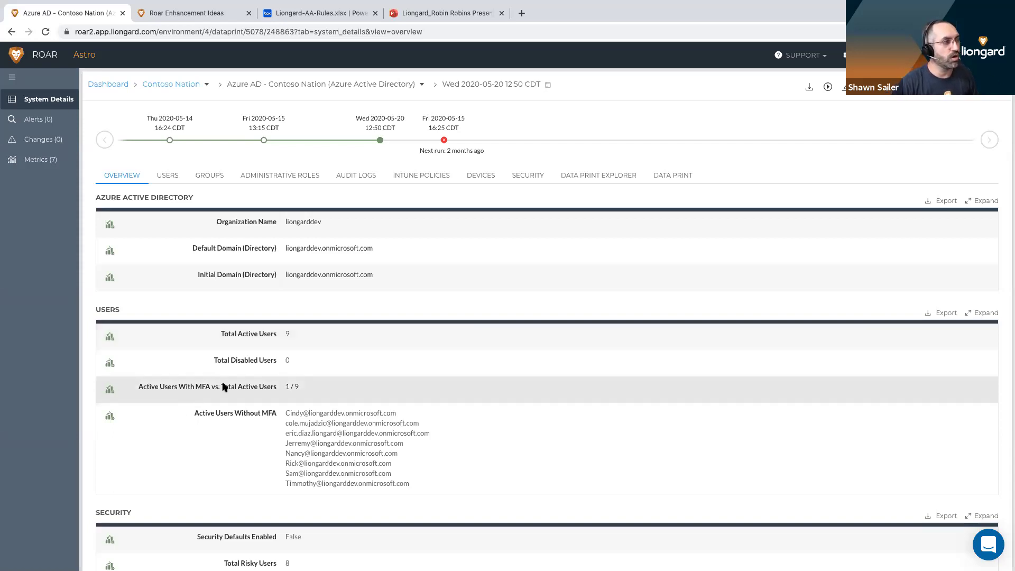
- Examine the inspection's users table across all its columns, including MFA registration status, and view the groups with their members
left_click(173, 177)
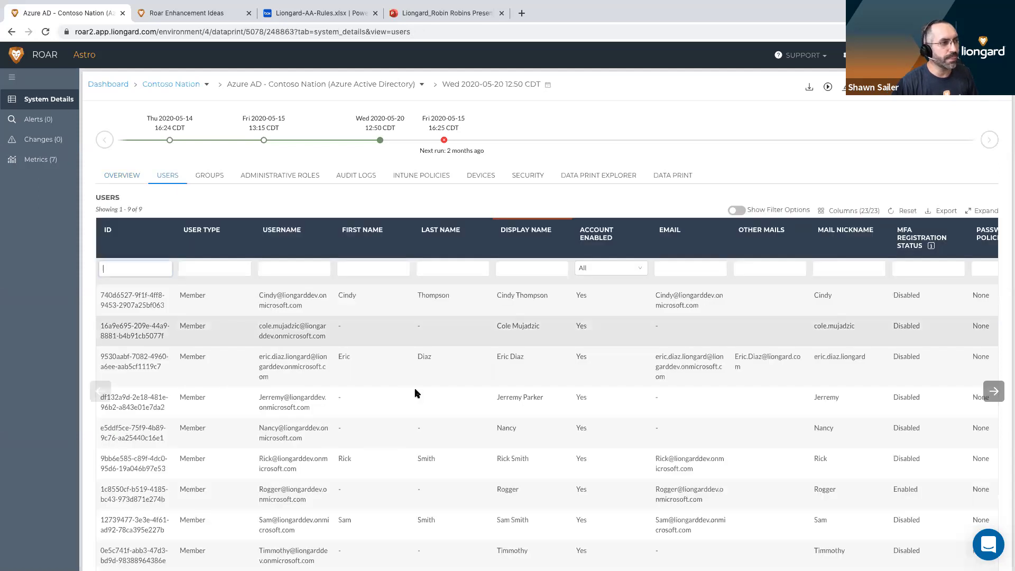
scroll(417, 393, "down", 1)
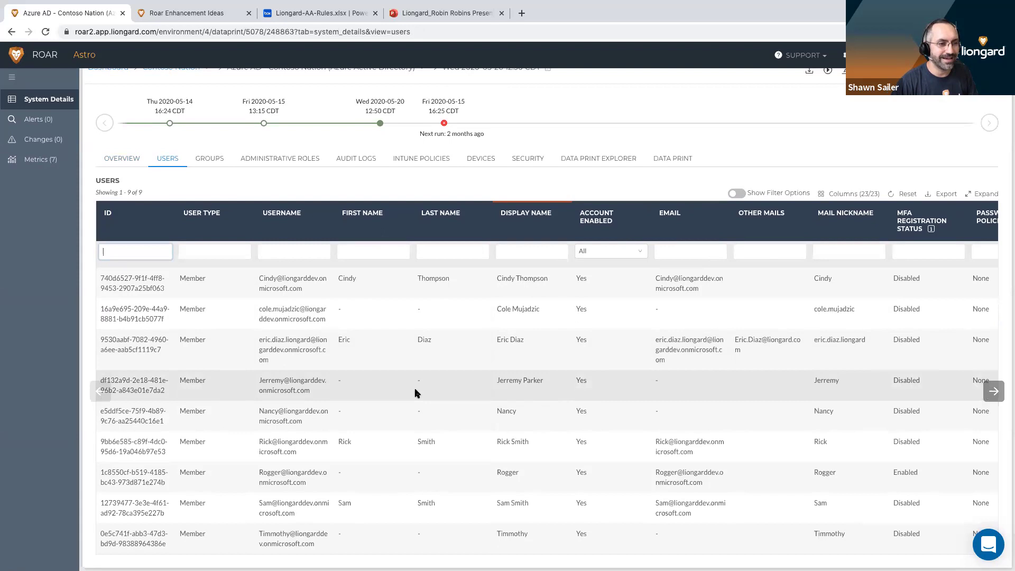
scroll(417, 392, "right", 4)
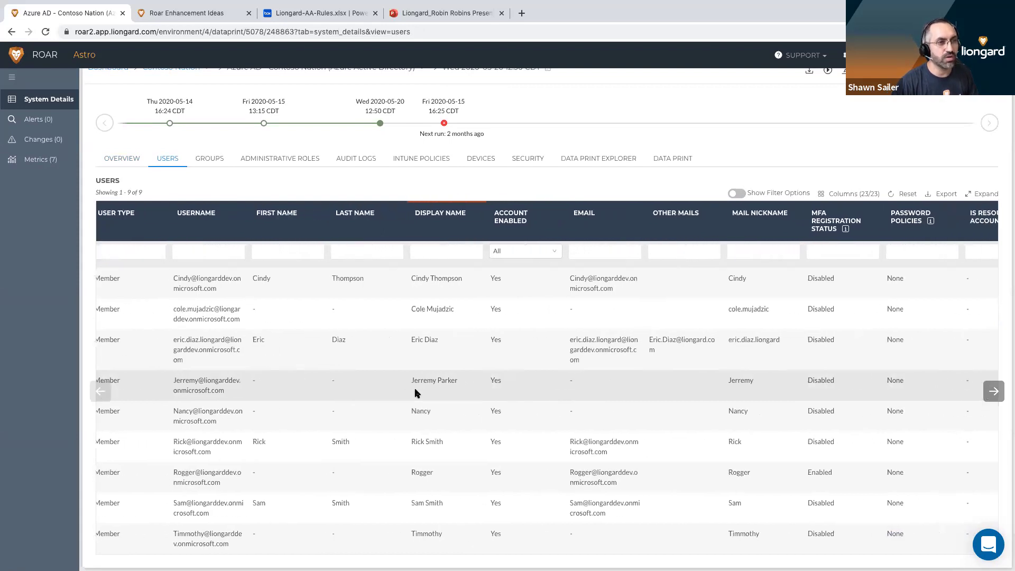
scroll(417, 393, "right", 5)
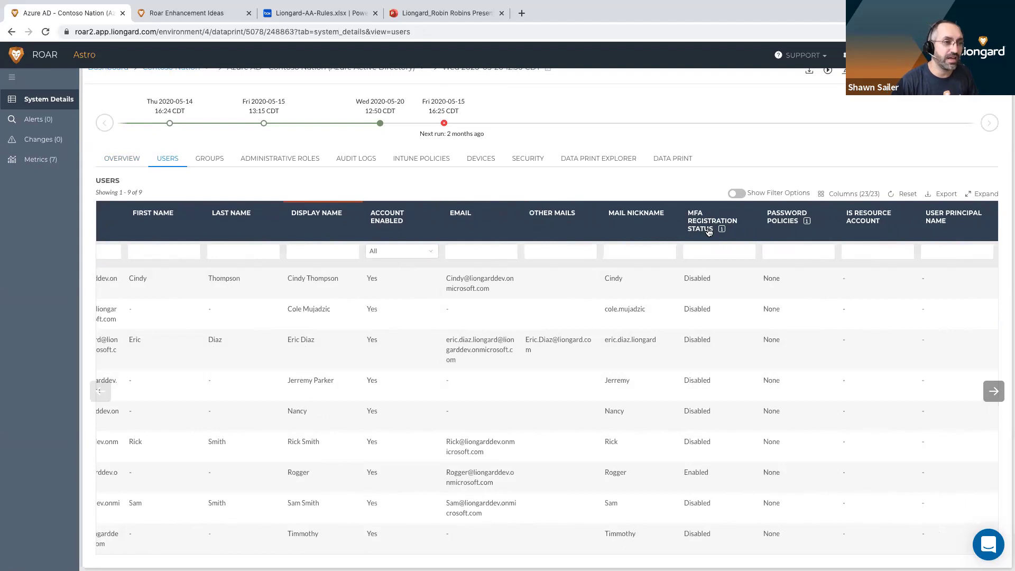
scroll(722, 239, "right", 5)
scroll(722, 239, "right", 10)
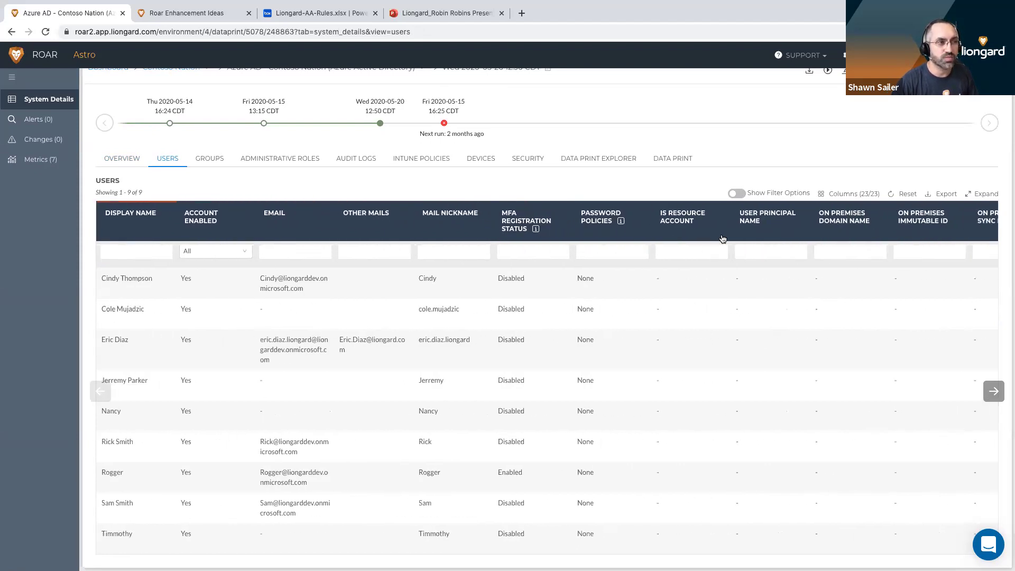
scroll(722, 234, "right", 14)
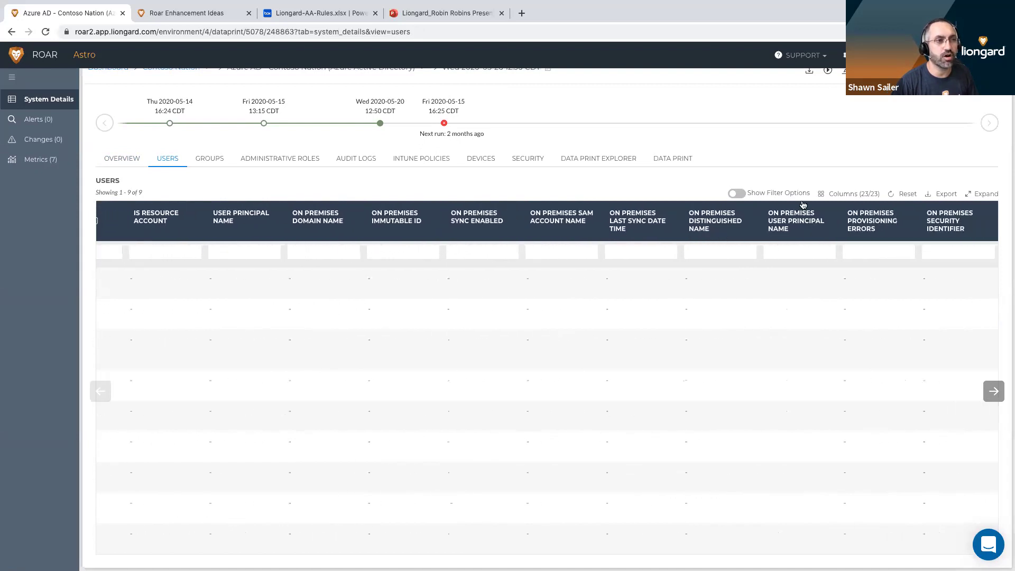
left_click(219, 161)
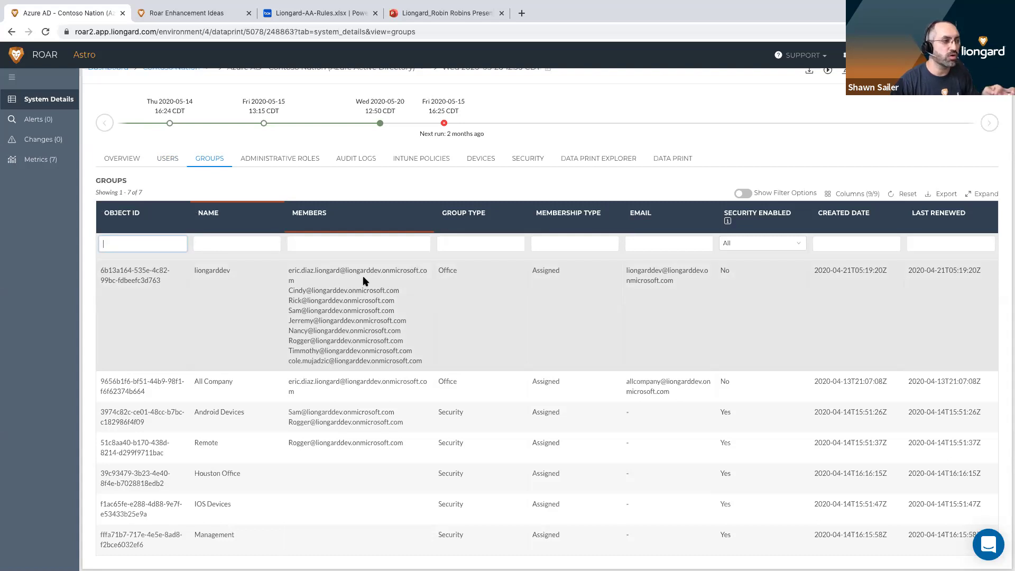
- View the administrative roles with all available columns shown, and look through the roles and their permissions
left_click(306, 158)
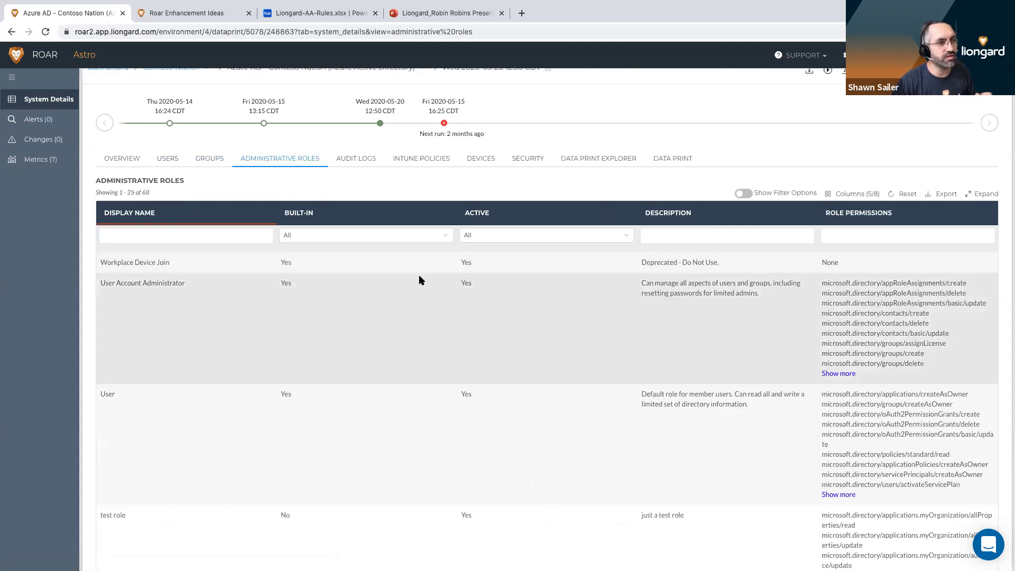
left_click(858, 196)
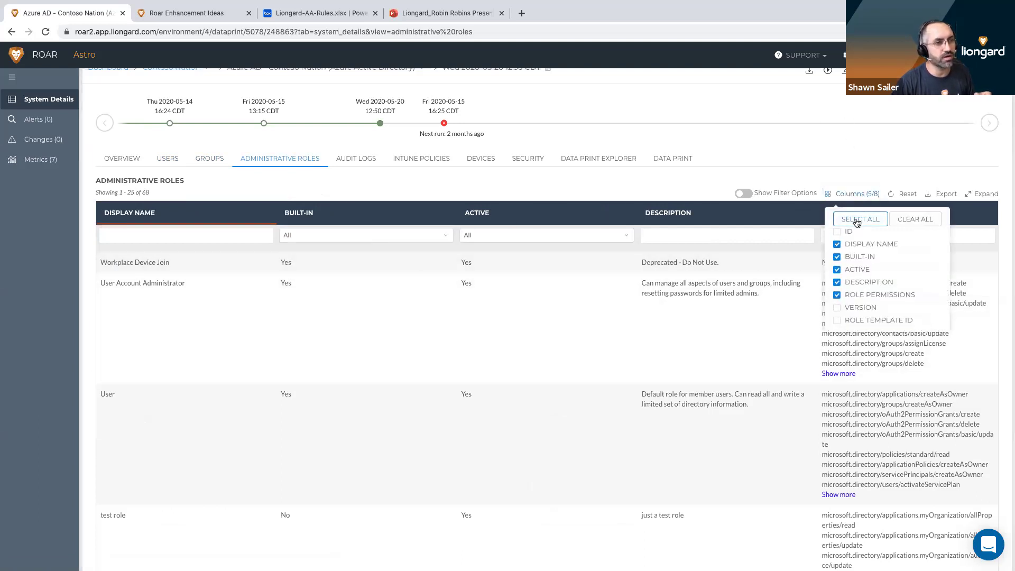
left_click(860, 219)
left_click(636, 354)
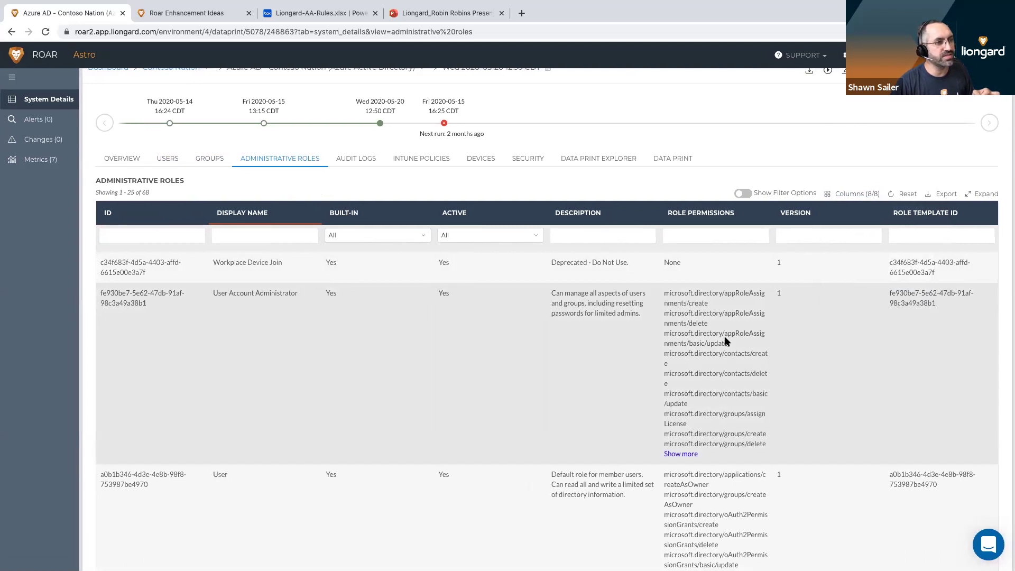
scroll(725, 338, "down", 3)
scroll(725, 340, "down", 8)
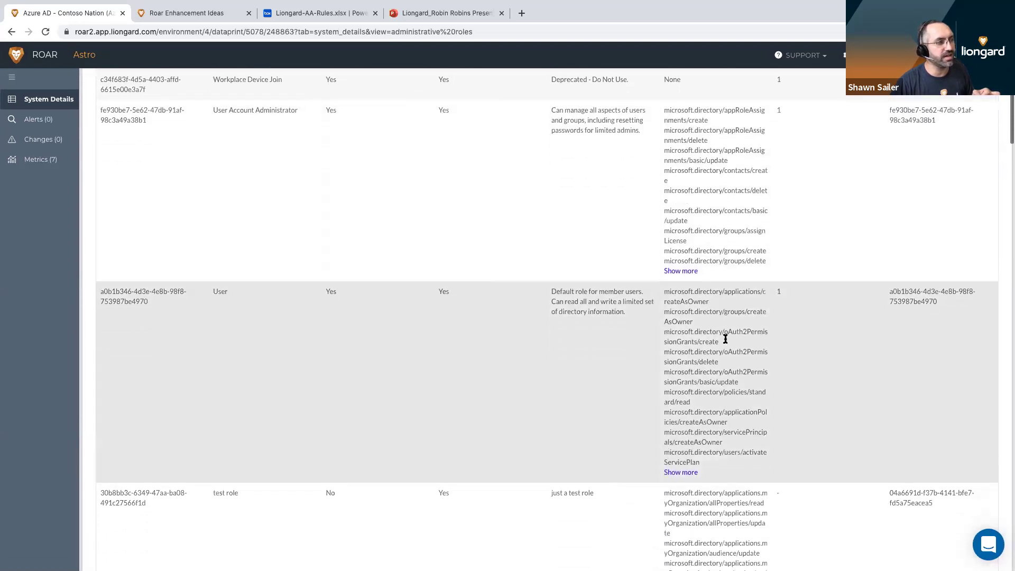
scroll(725, 339, "up", 9)
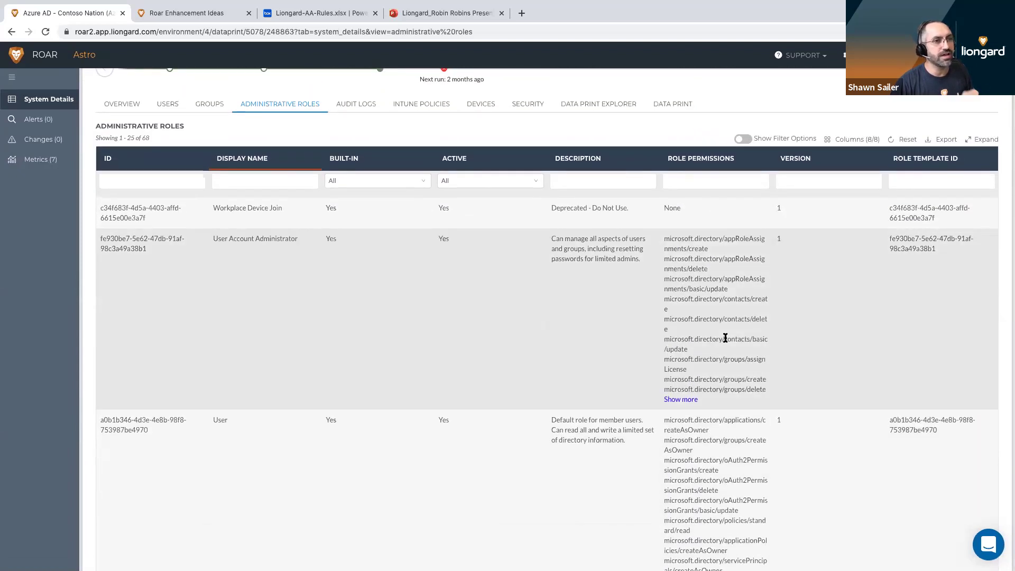
- Show the filter options for the administrative roles and filter the Active column to Yes
left_click(743, 140)
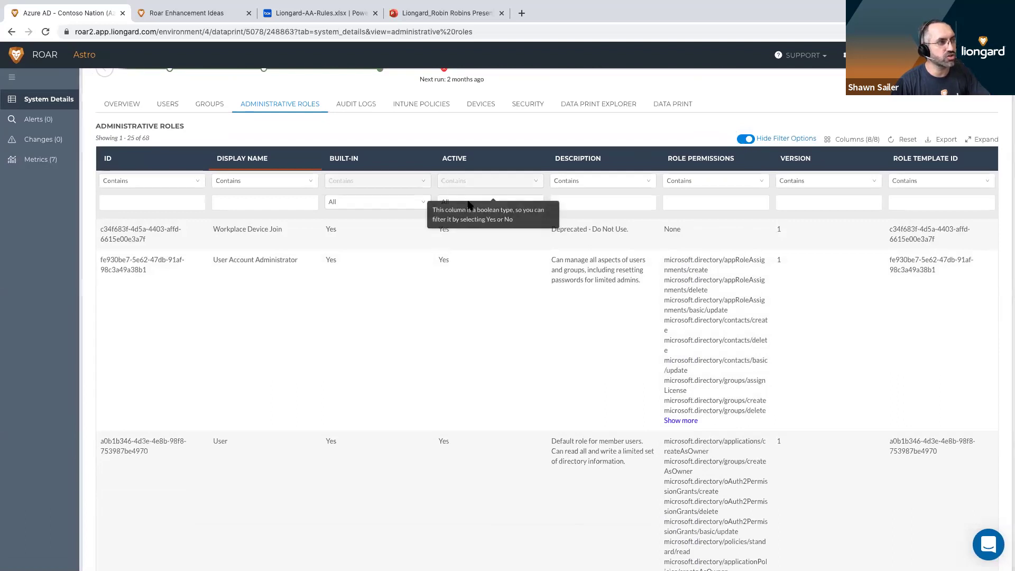
left_click(524, 206)
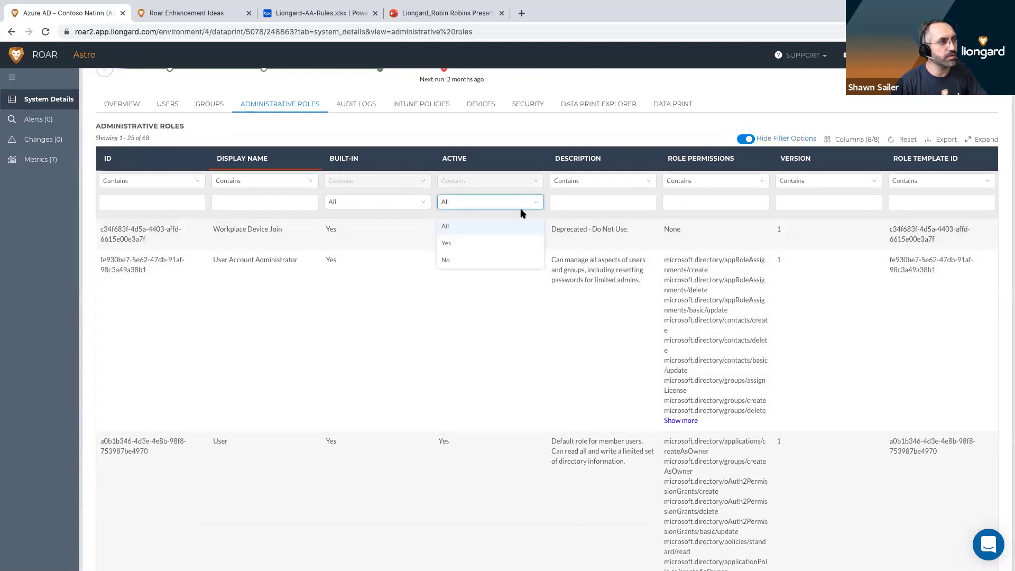
left_click(516, 240)
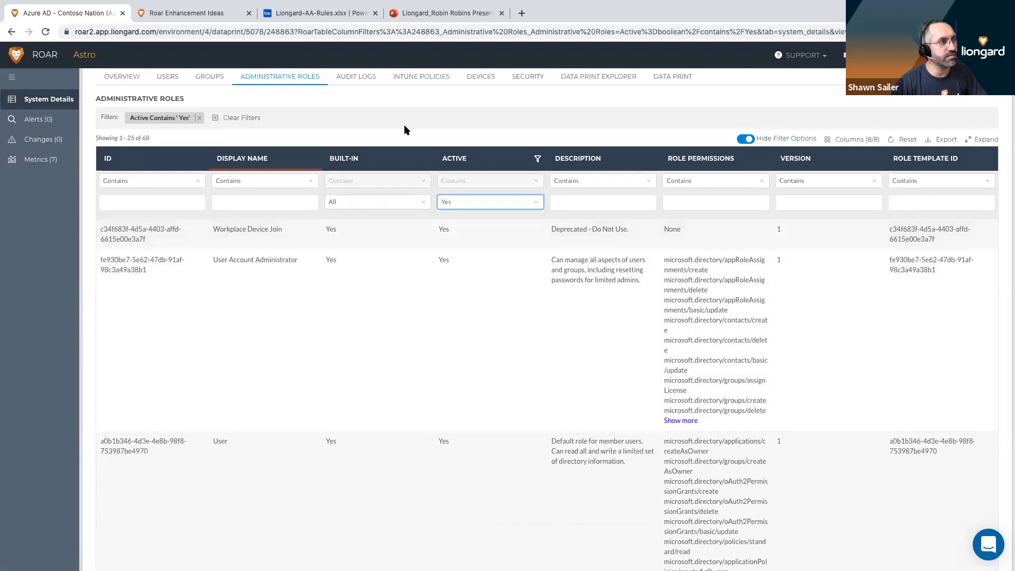
- Look through the audit logs, covering the directory audits and the user sign-ins of the last 24 hours
left_click(367, 78)
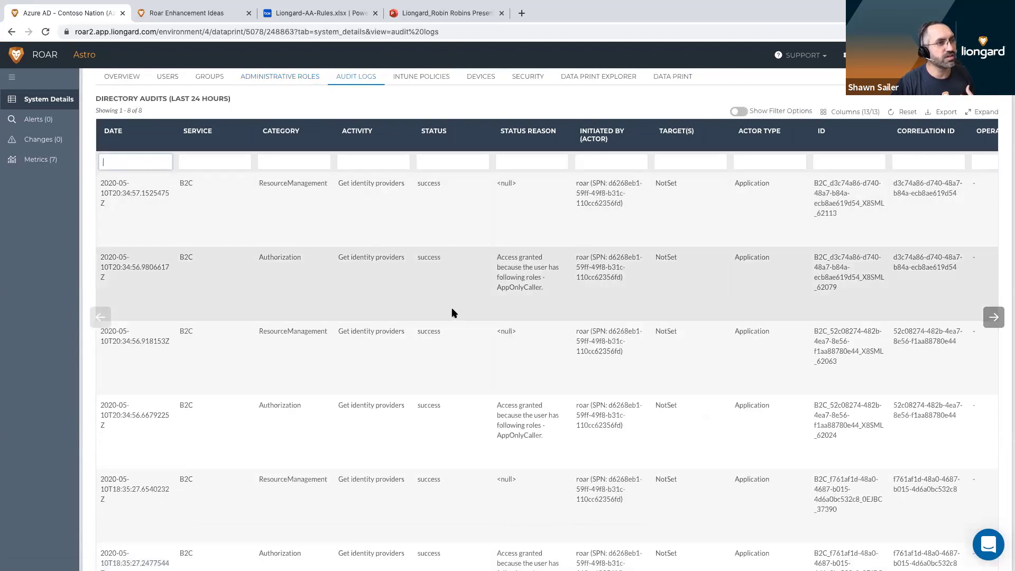
scroll(452, 309, "right", 3)
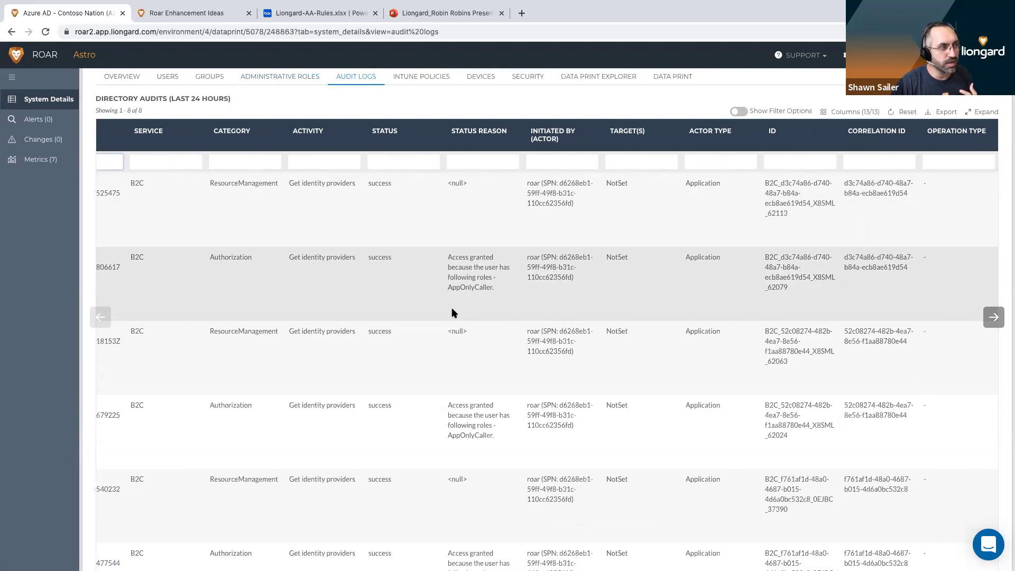
scroll(452, 312, "right", 2)
scroll(452, 312, "down", 9)
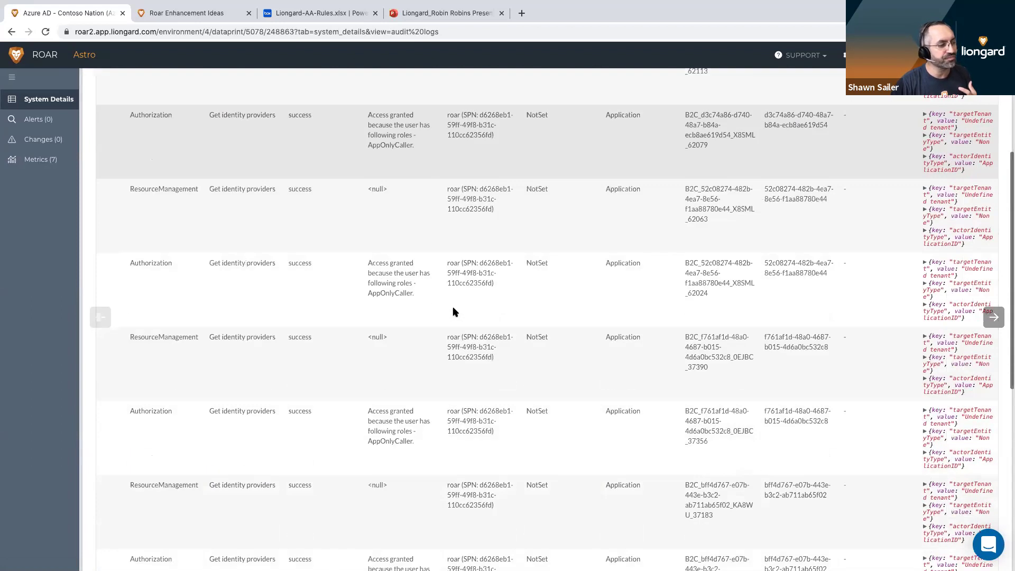
scroll(454, 313, "down", 1)
left_click_drag(268, 252, 139, 243)
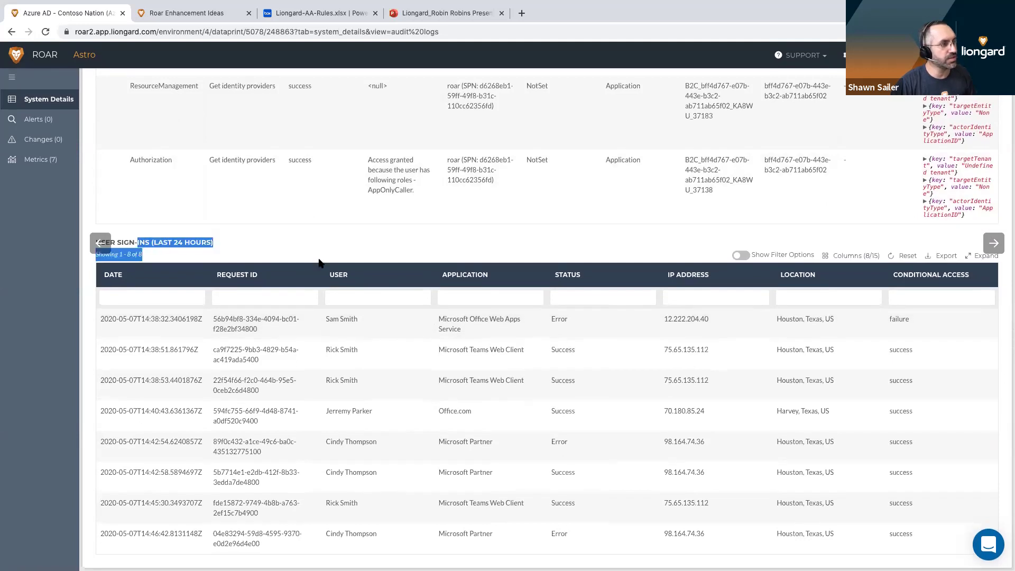
left_click(349, 250)
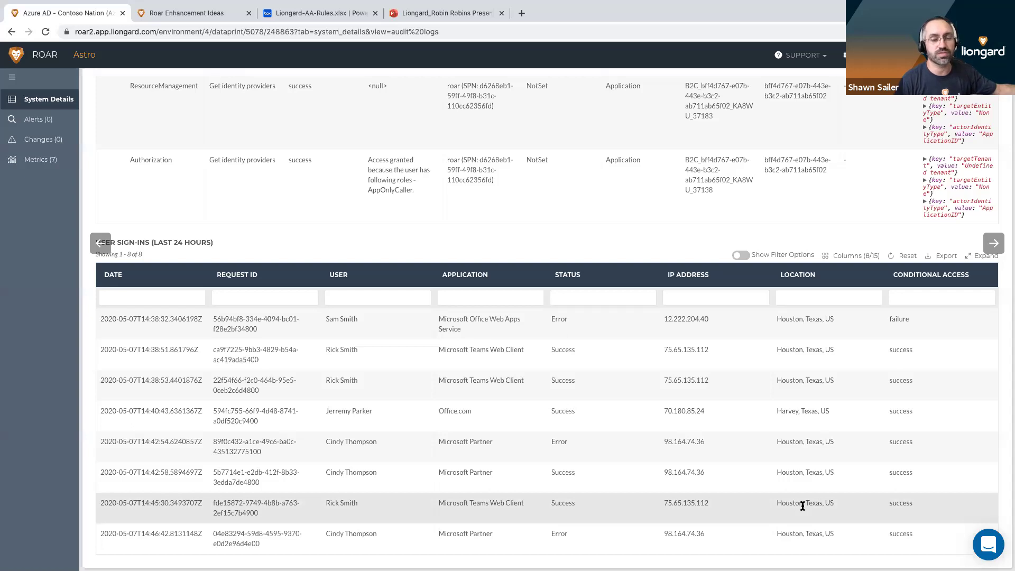
- View the Intune policies and examine the columns of the device compliance policies and the device configurations
scroll(530, 182, "up", 3)
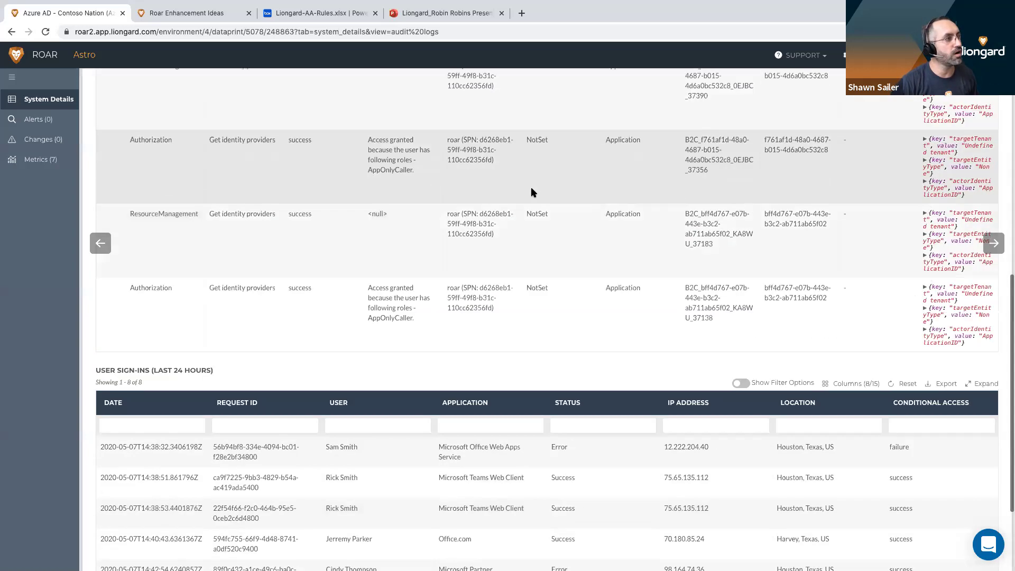
scroll(531, 191, "up", 5)
left_click(427, 182)
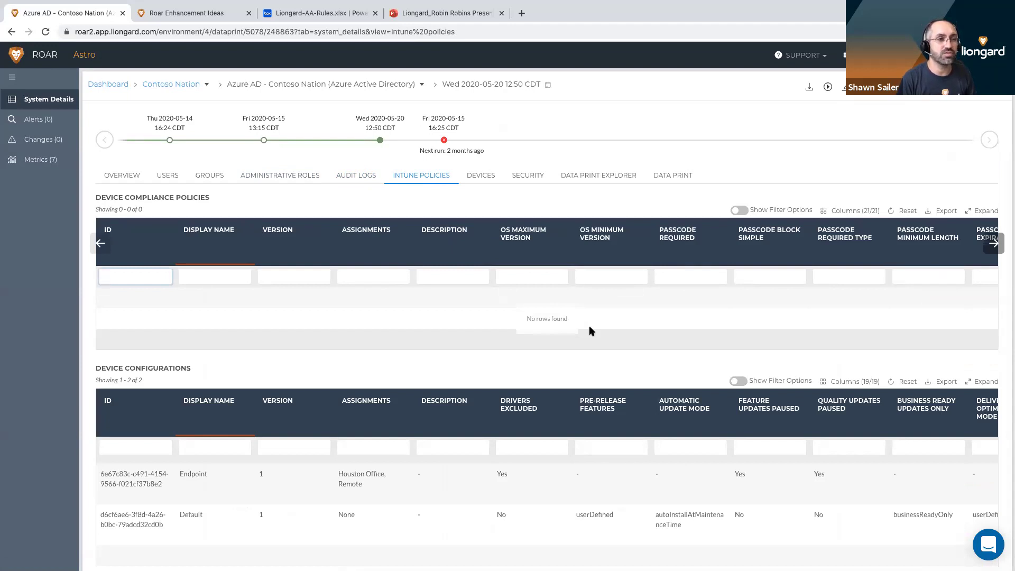
scroll(588, 325, "right", 5)
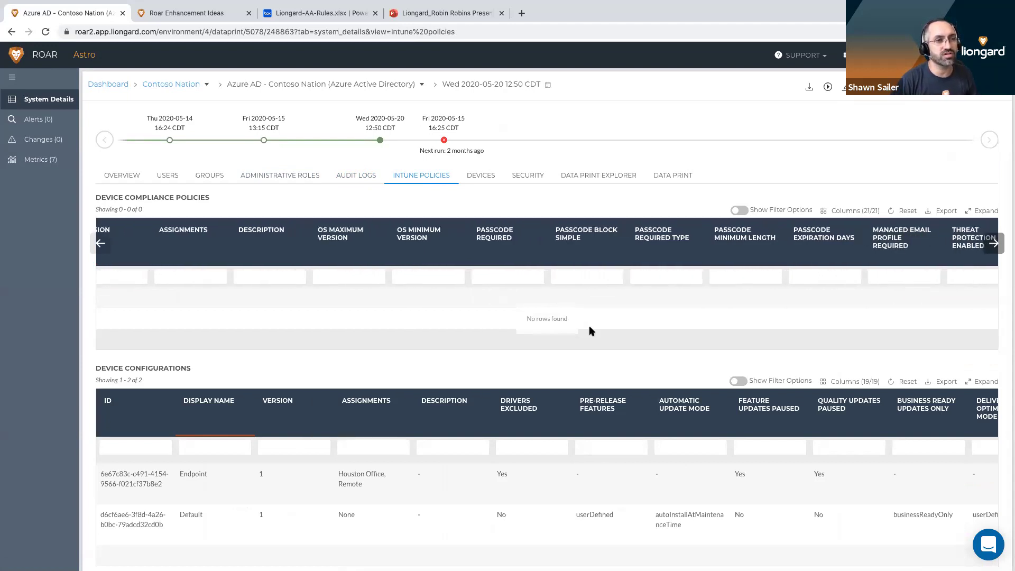
scroll(588, 327, "right", 8)
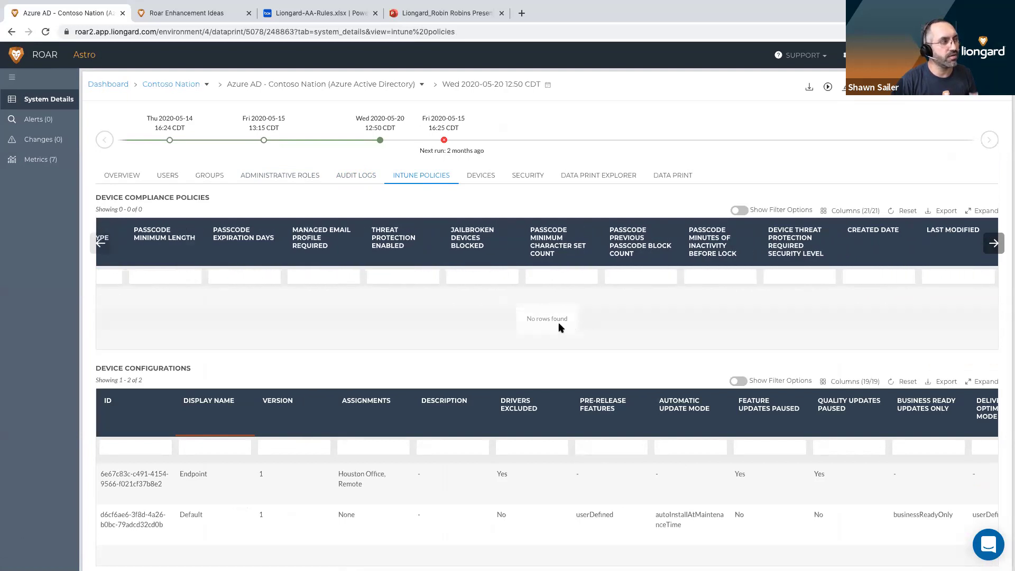
scroll(560, 328, "down", 2)
scroll(561, 327, "down", 2)
scroll(561, 328, "right", 2)
scroll(561, 328, "right", 4)
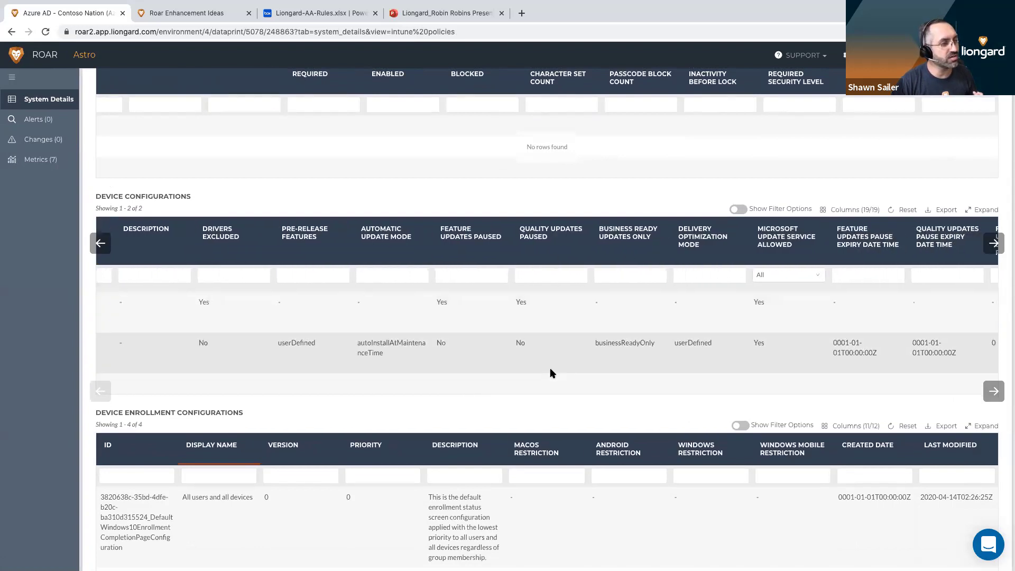
- Look through the Intune device enrollment configurations, the managed app policies and the RBAC role list
scroll(550, 369, "down", 2)
scroll(551, 374, "down", 3)
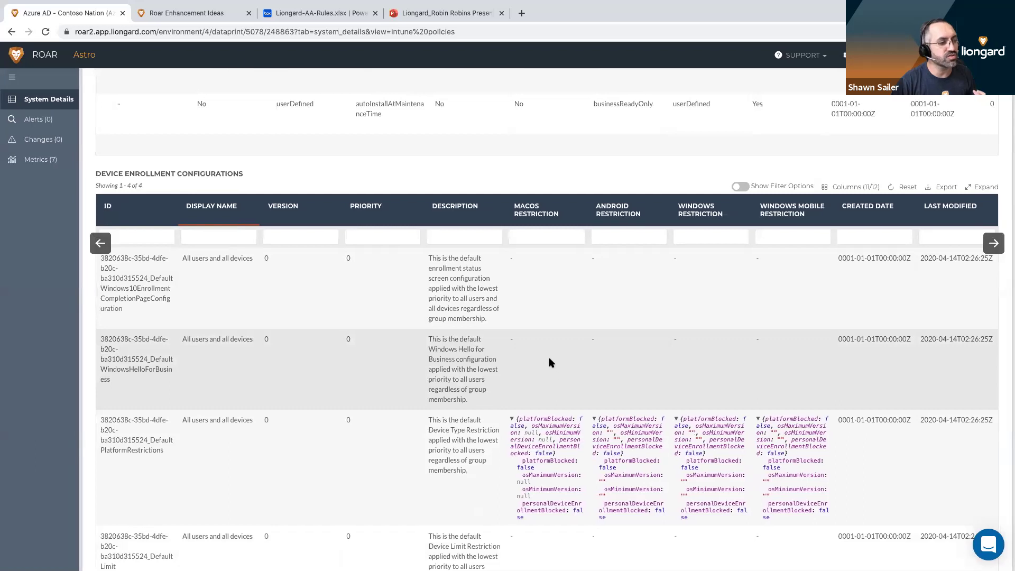
scroll(549, 359, "down", 4)
scroll(549, 359, "down", 5)
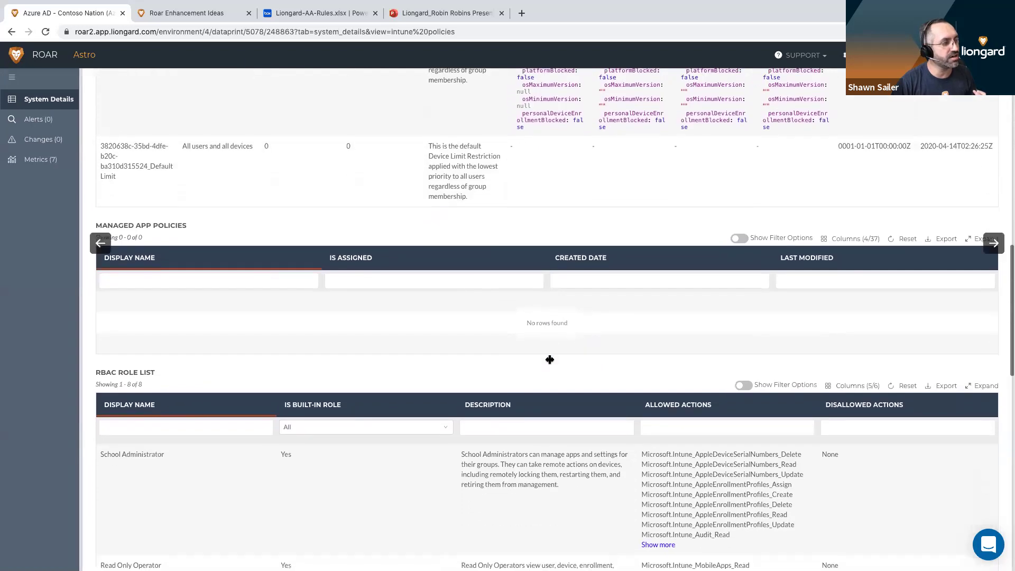
scroll(550, 362, "down", 4)
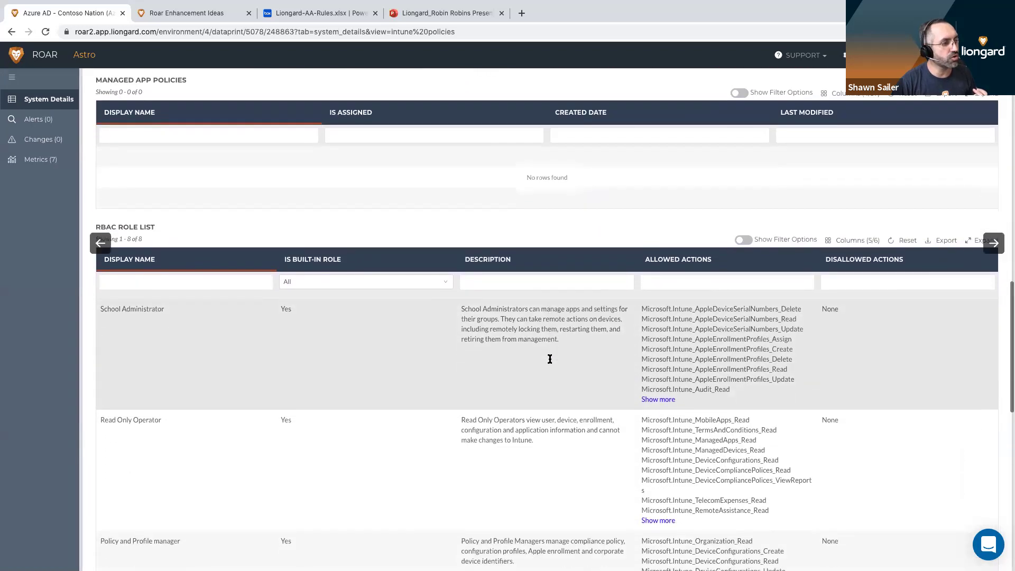
scroll(548, 358, "down", 2)
scroll(549, 358, "up", 12)
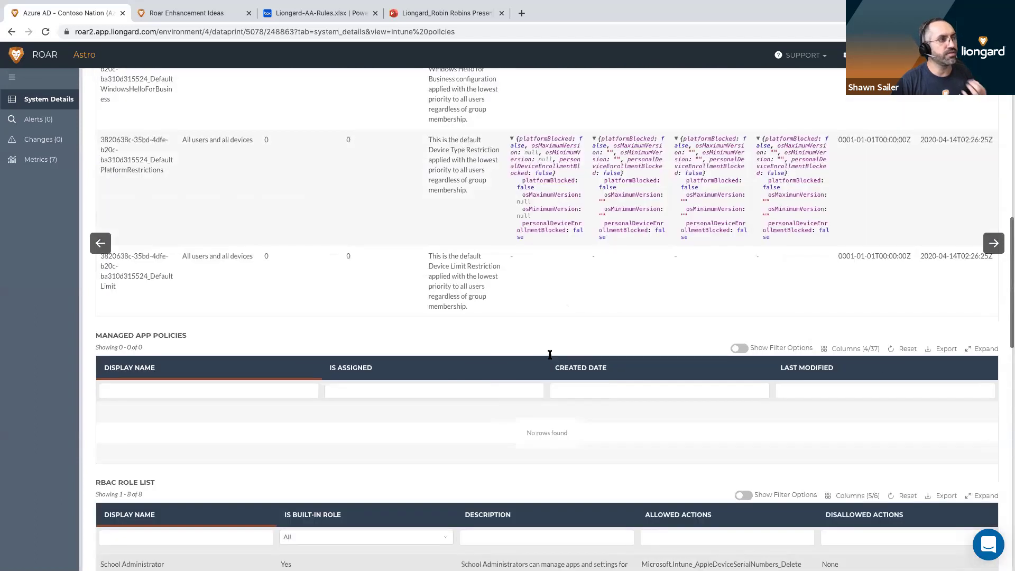
- View the devices data and examine the devices overview, all columns of the device list and the Apple Volume Purchase Program tokens
scroll(478, 153, "up", 10)
left_click(483, 176)
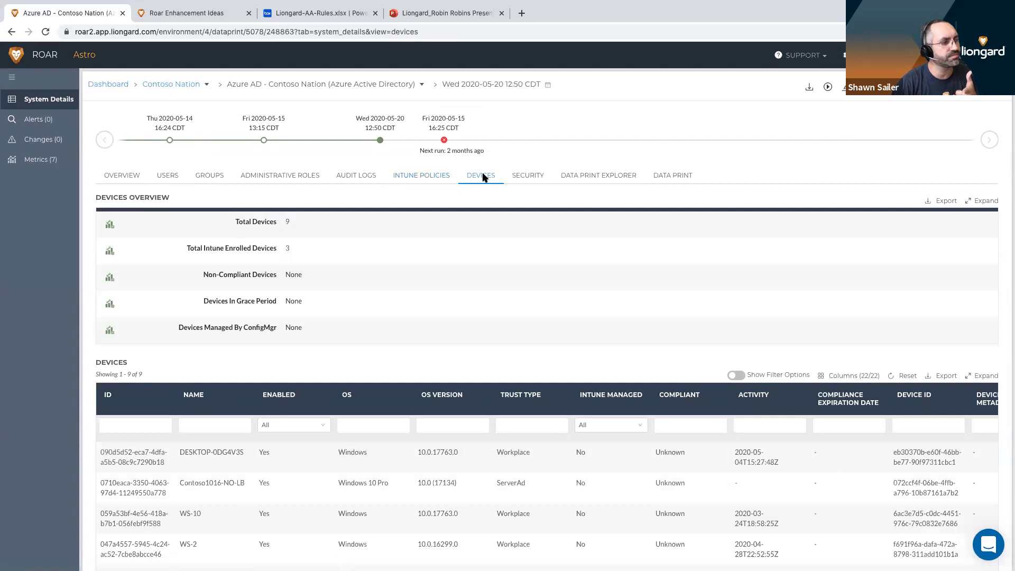
scroll(504, 363, "down", 2)
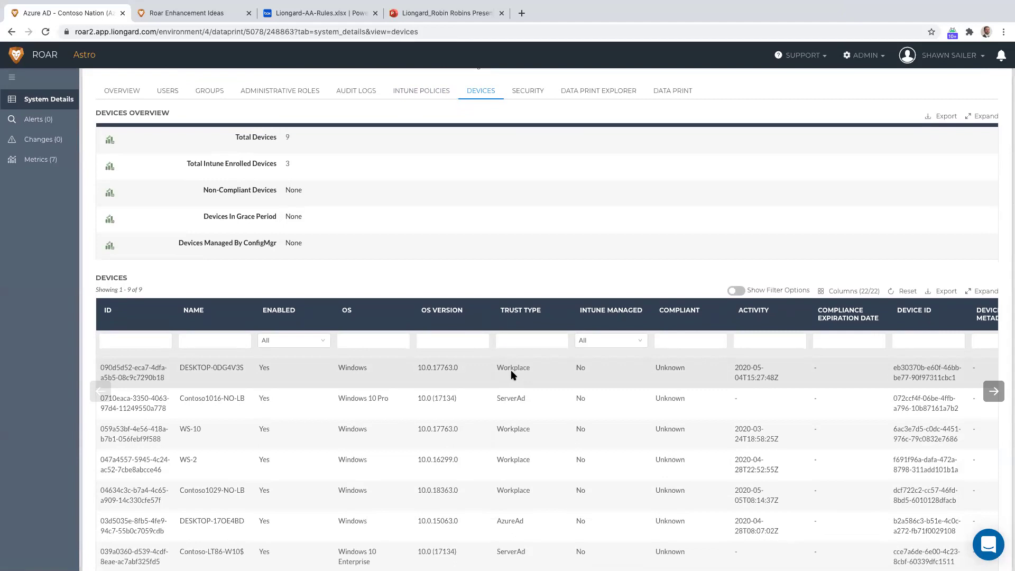
scroll(511, 372, "right", 3)
scroll(510, 374, "right", 3)
scroll(511, 375, "right", 4)
scroll(511, 375, "right", 5)
scroll(511, 374, "right", 3)
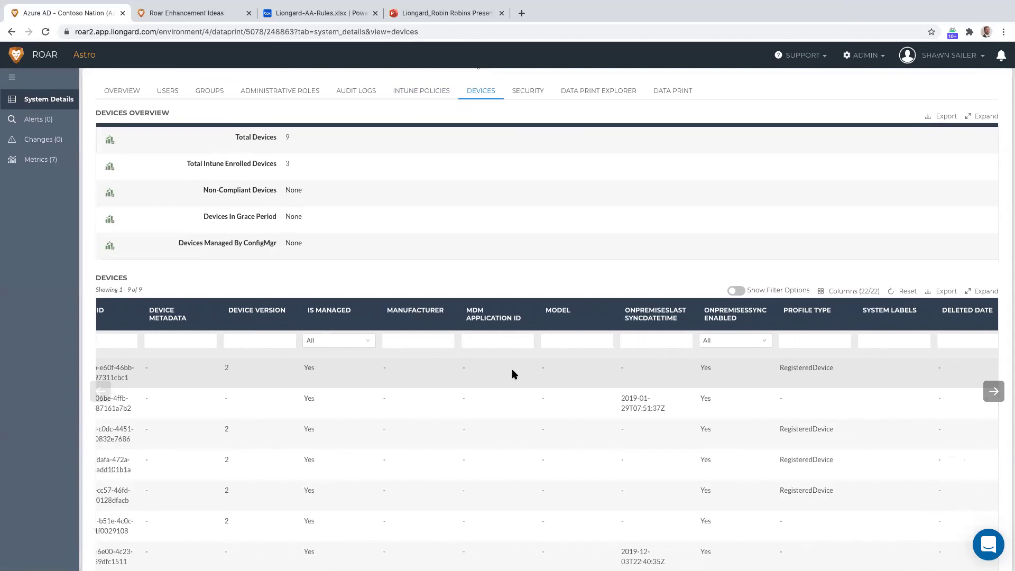
scroll(512, 370, "down", 4)
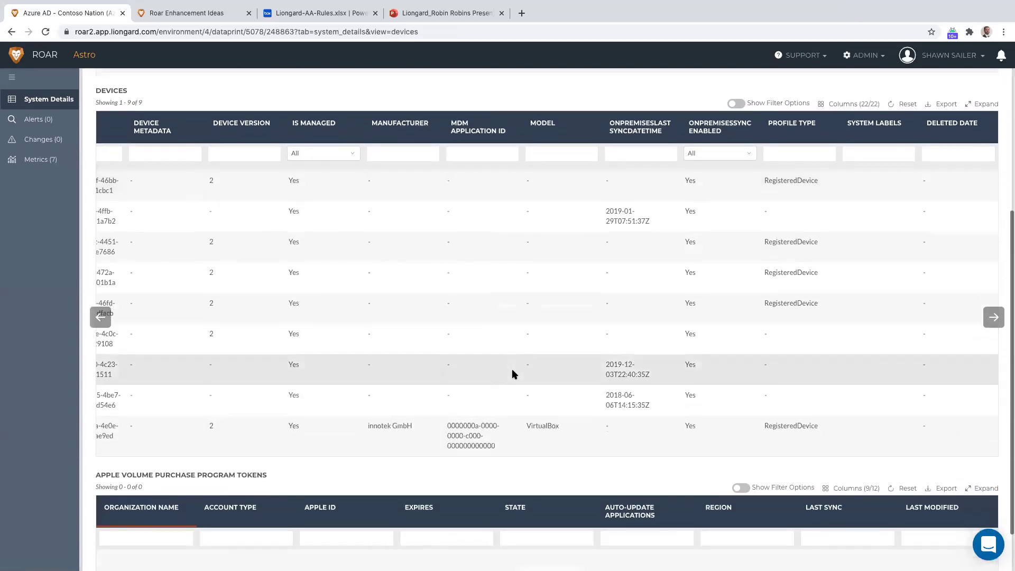
scroll(512, 370, "down", 1)
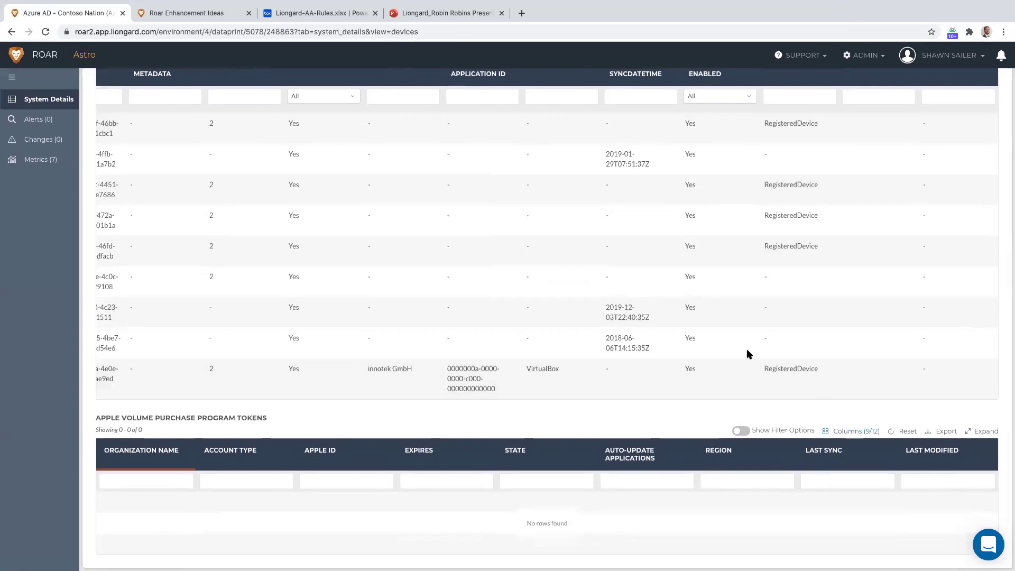
- View the security data of the Azure AD inspection, covering the risky users and risk detections
scroll(650, 243, "up", 6)
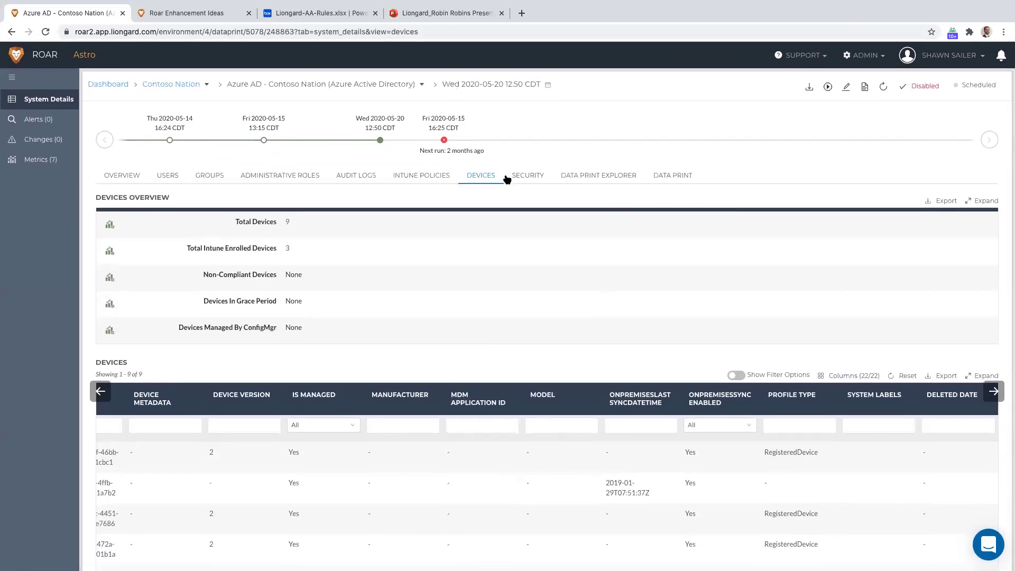
left_click(527, 177)
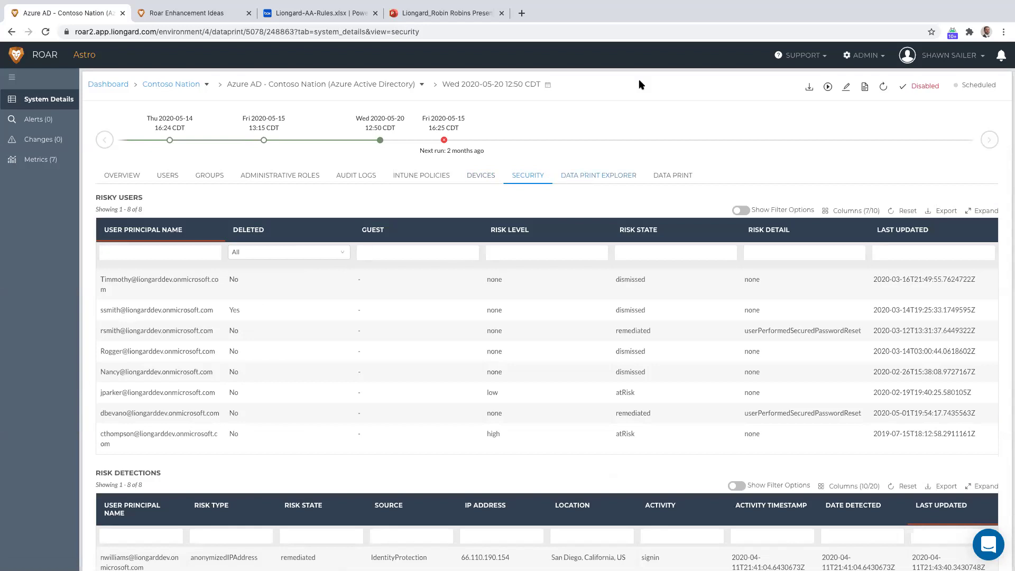
- Open the production inspectors administration in list view and filter the agent type by "cloud"
left_click(864, 55)
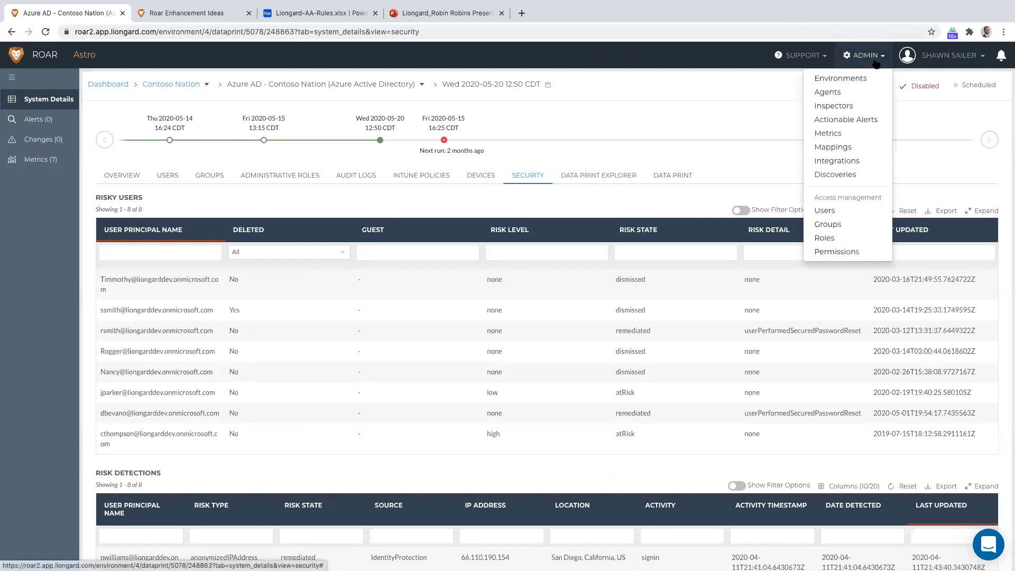
left_click(855, 106)
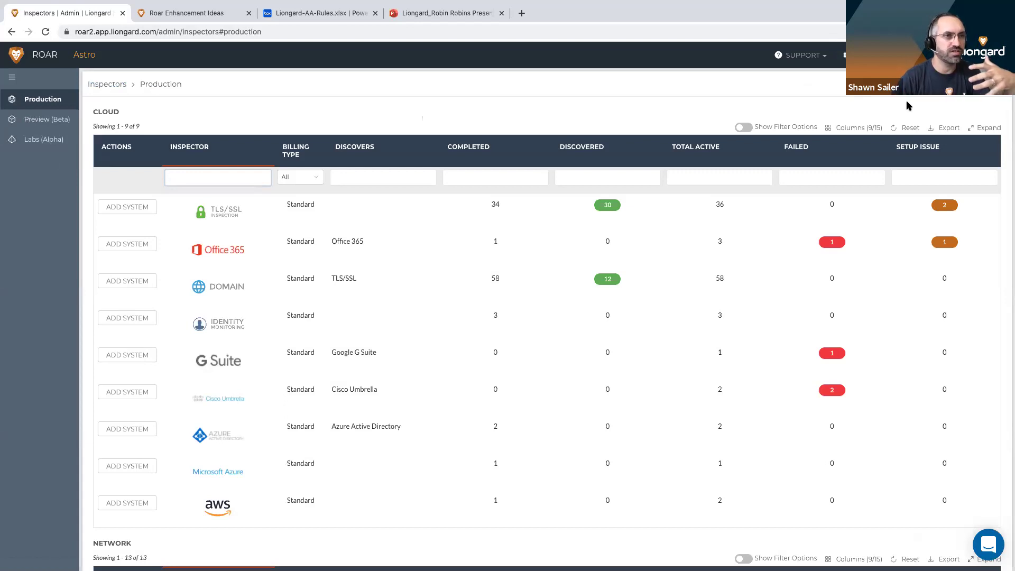
left_click(488, 161)
type("cloud")
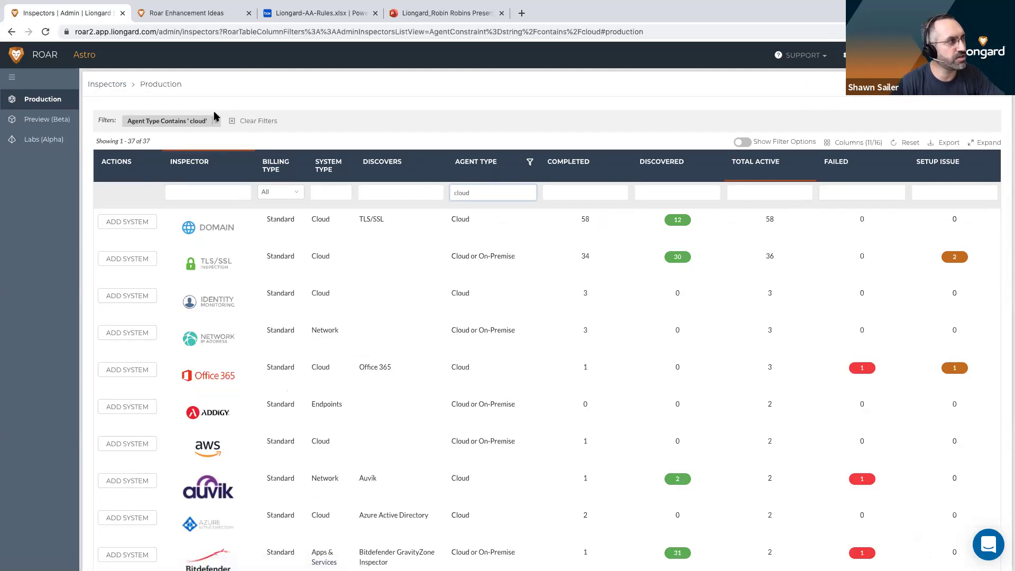
- Look through the filtered list of inspectors that run on a cloud agent, from the domain inspector down to Watchman
scroll(185, 162, "down", 3)
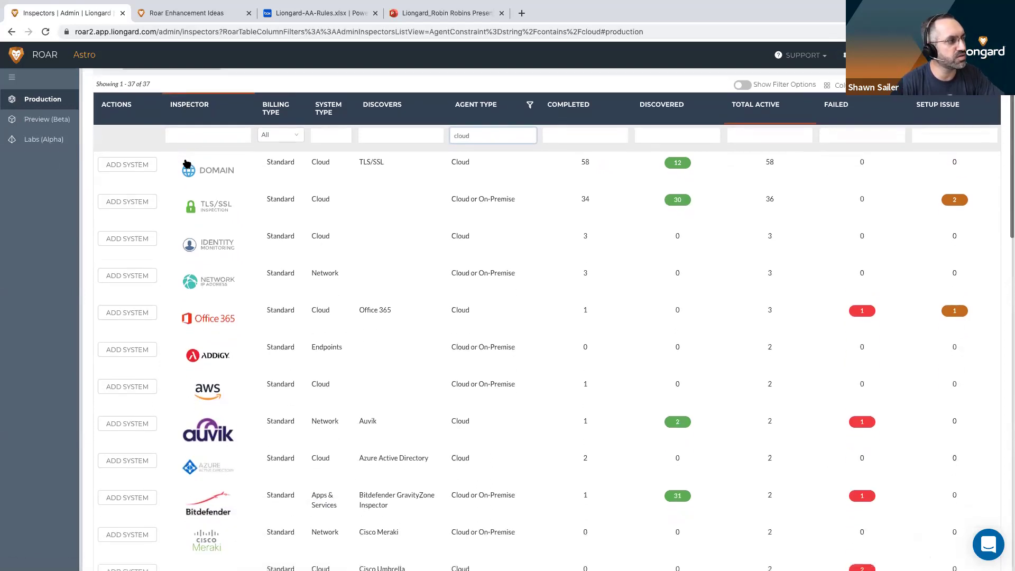
scroll(187, 163, "down", 3)
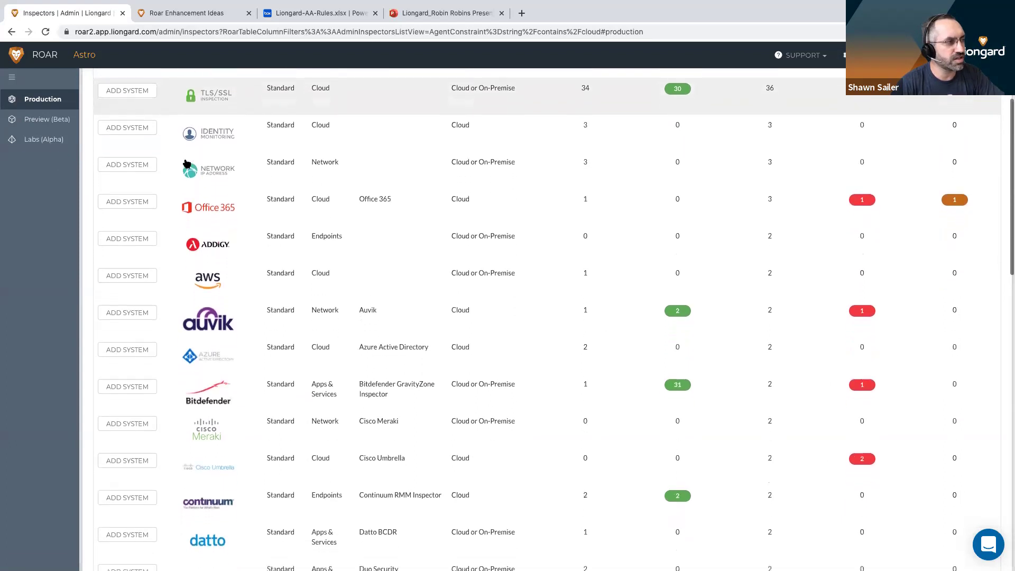
scroll(187, 163, "down", 4)
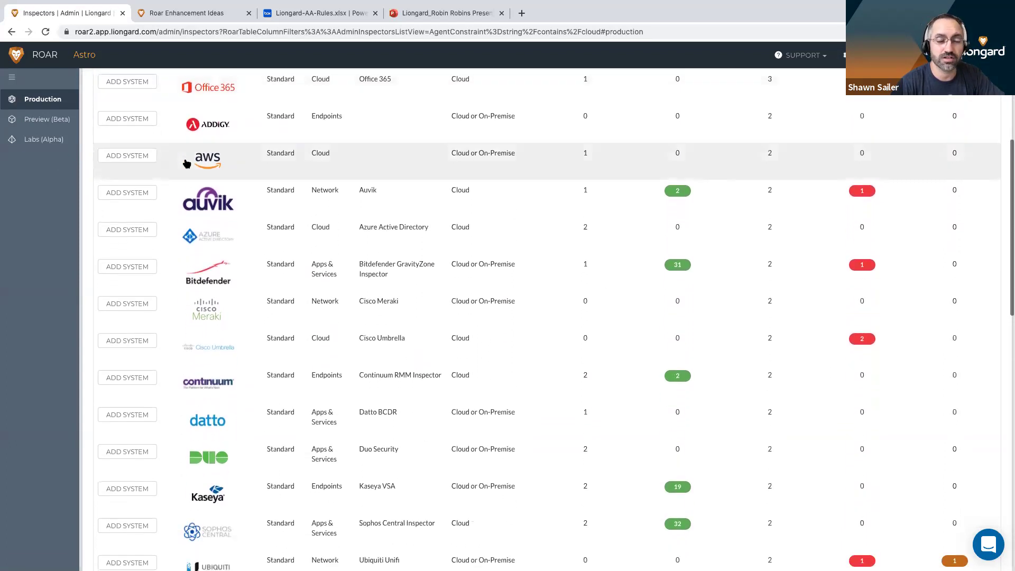
scroll(187, 163, "down", 5)
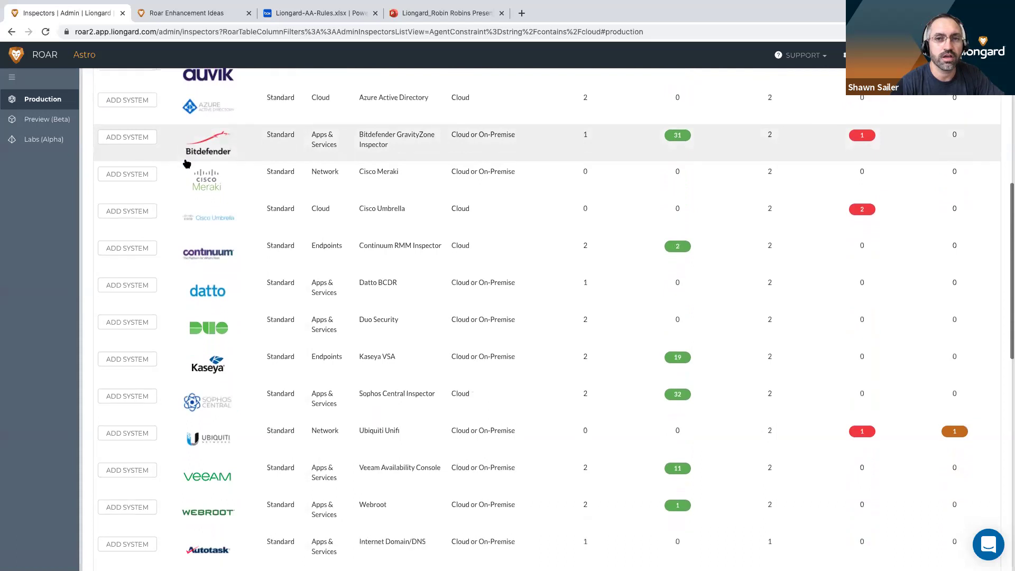
scroll(186, 163, "down", 10)
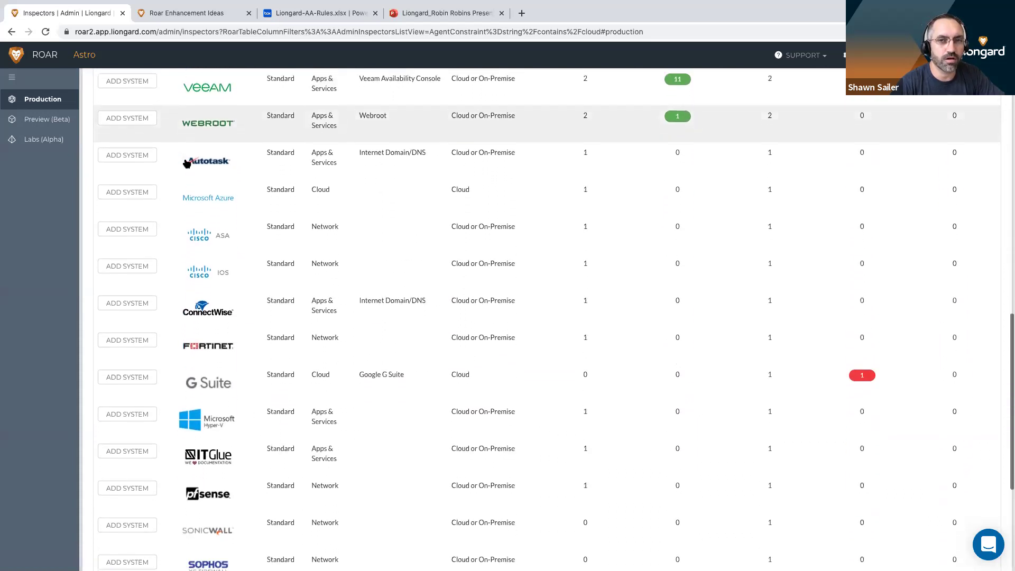
scroll(186, 163, "down", 2)
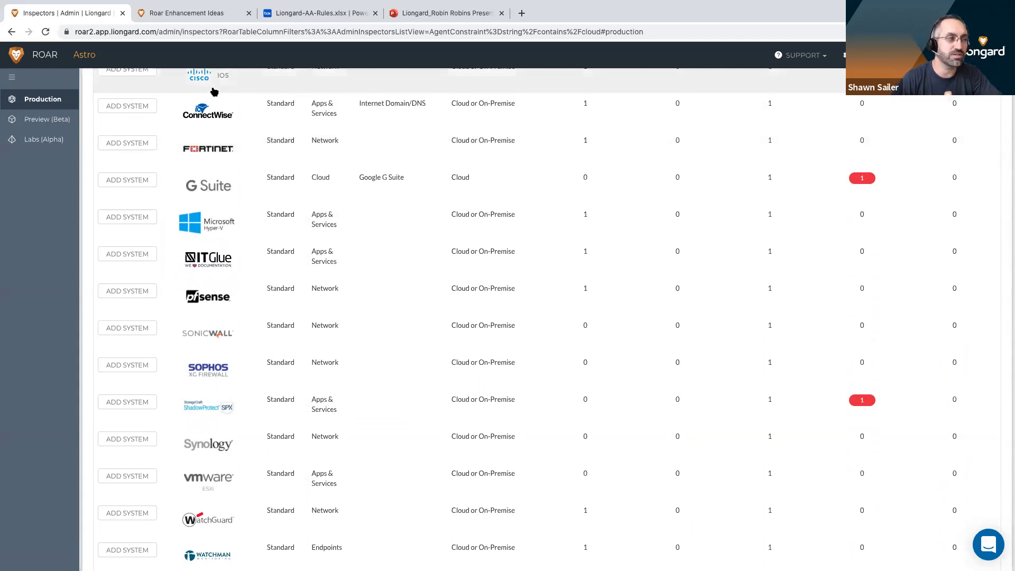
scroll(295, 217, "up", 9)
scroll(295, 216, "up", 12)
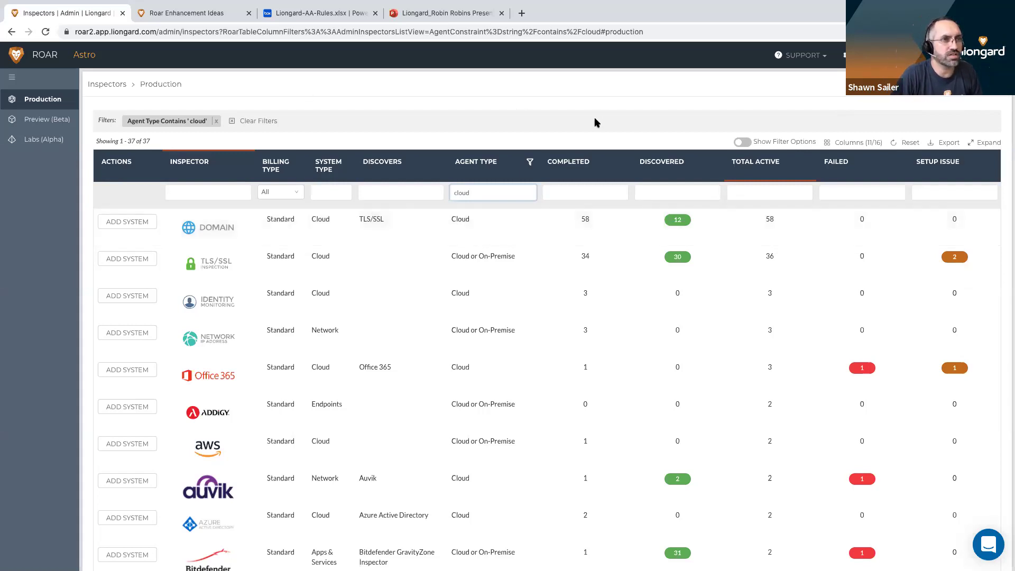
- Open the Actionable Alerts templates and filter the template names by "example"
left_click(844, 55)
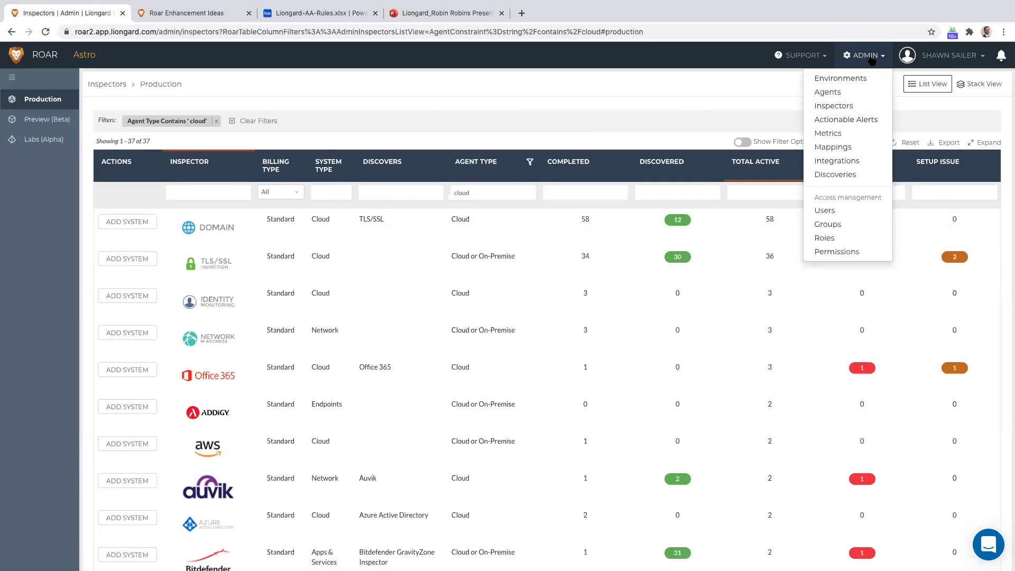
left_click(870, 60)
left_click(870, 57)
left_click(852, 119)
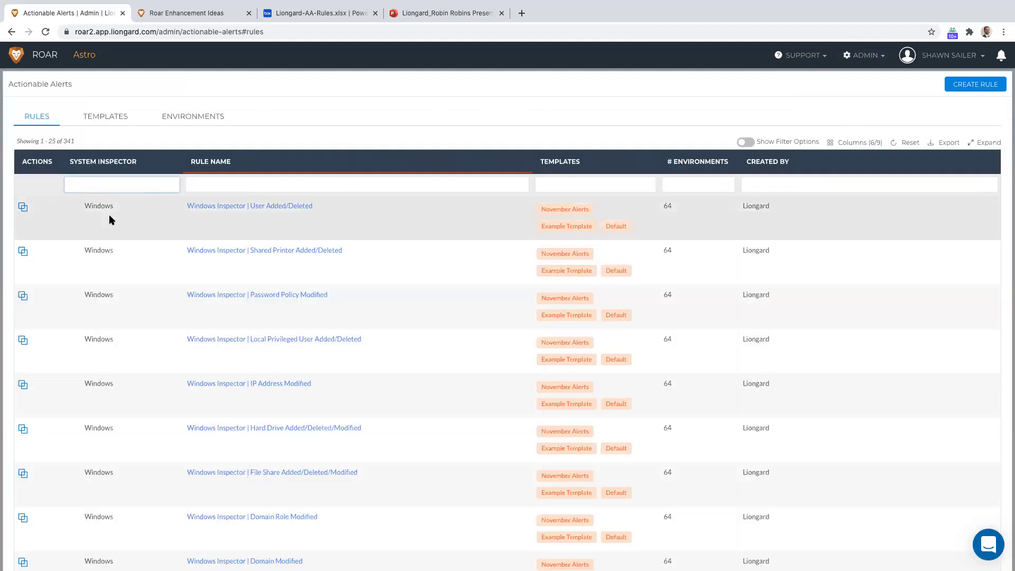
left_click(118, 117)
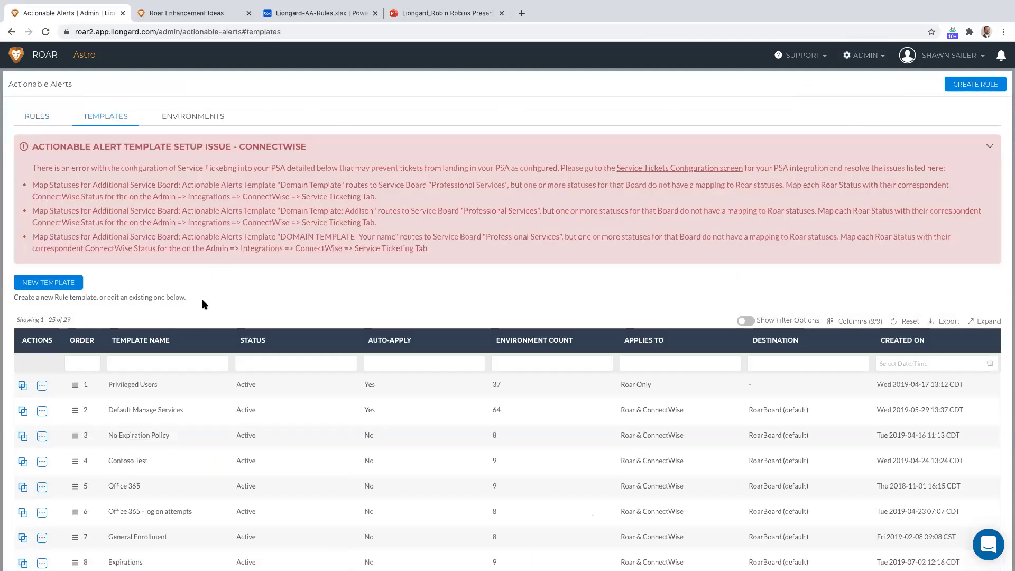
left_click(189, 364)
type("example")
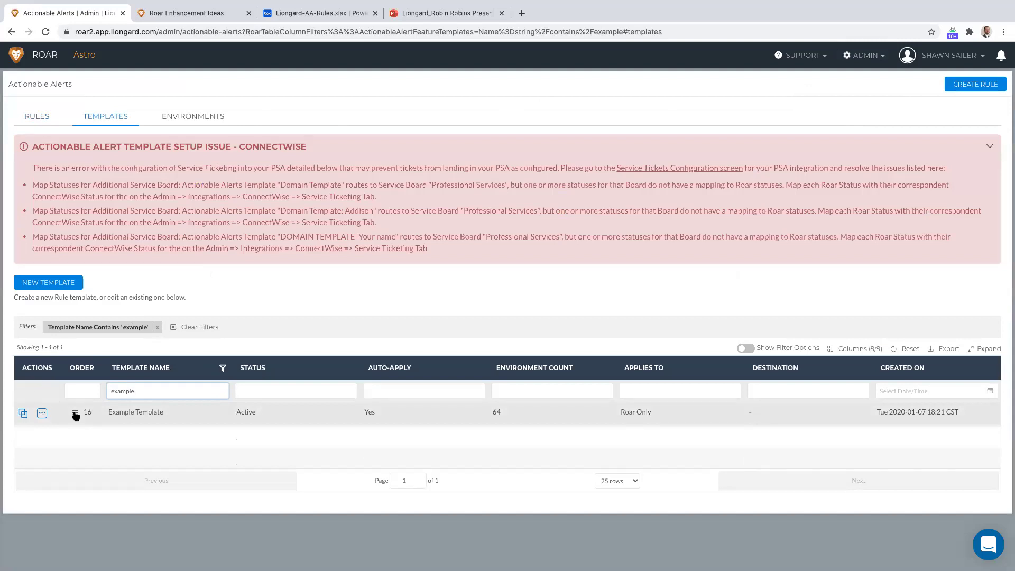
- Open the Example Template for editing and look through its settings and the first two pages of its alert rules
left_click(42, 413)
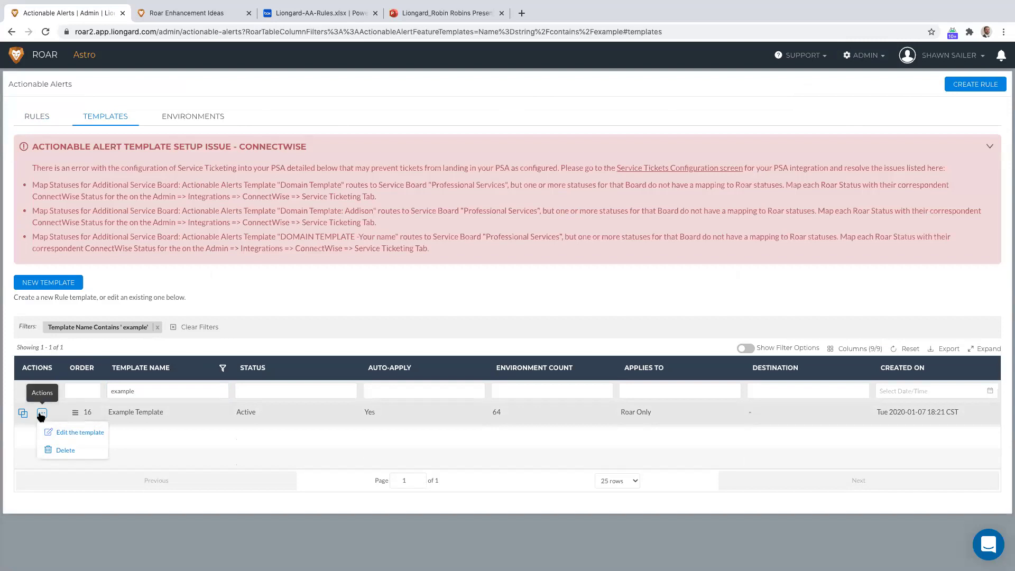
left_click(67, 435)
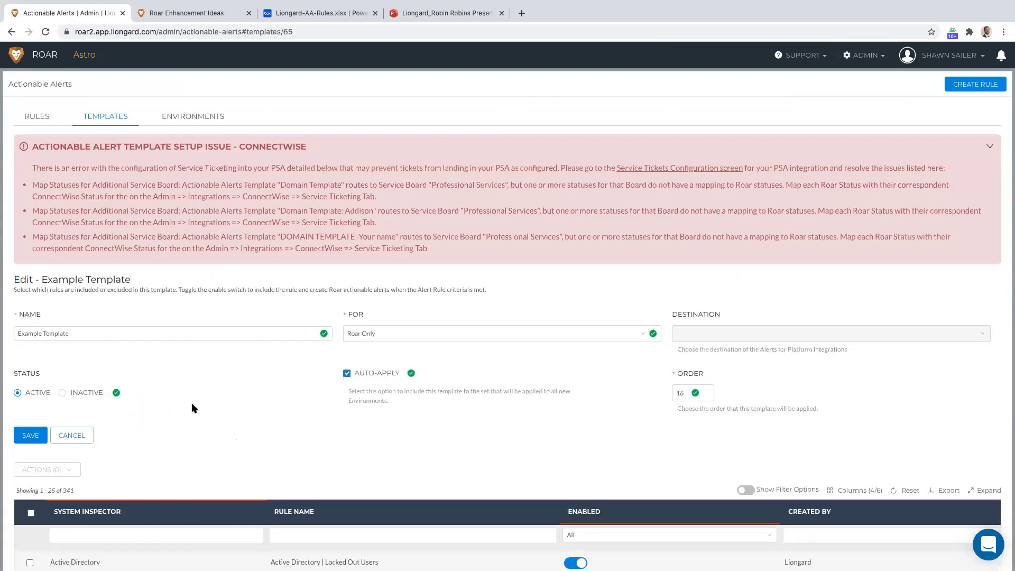
scroll(192, 404, "down", 8)
scroll(192, 405, "down", 4)
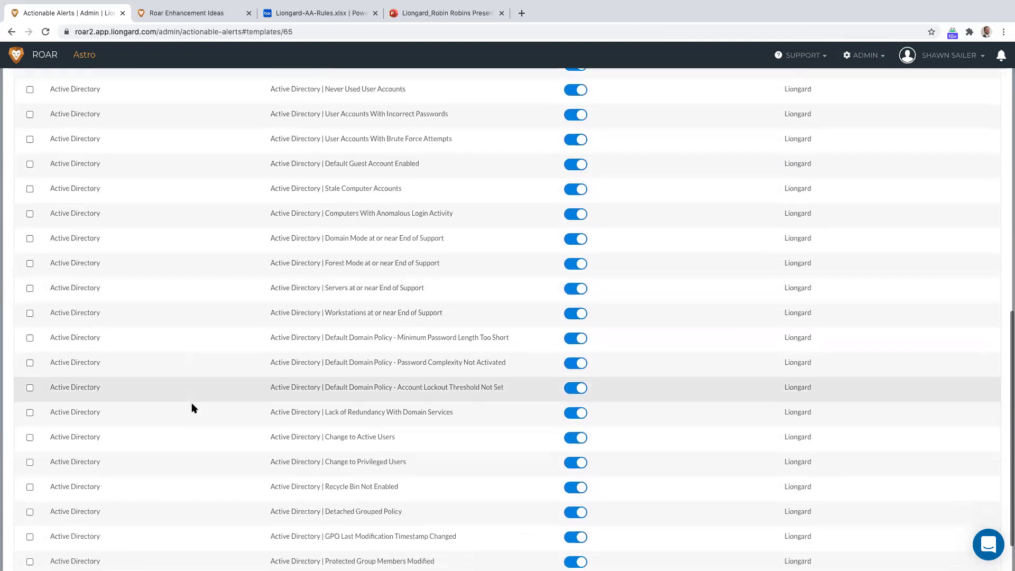
scroll(192, 408, "down", 2)
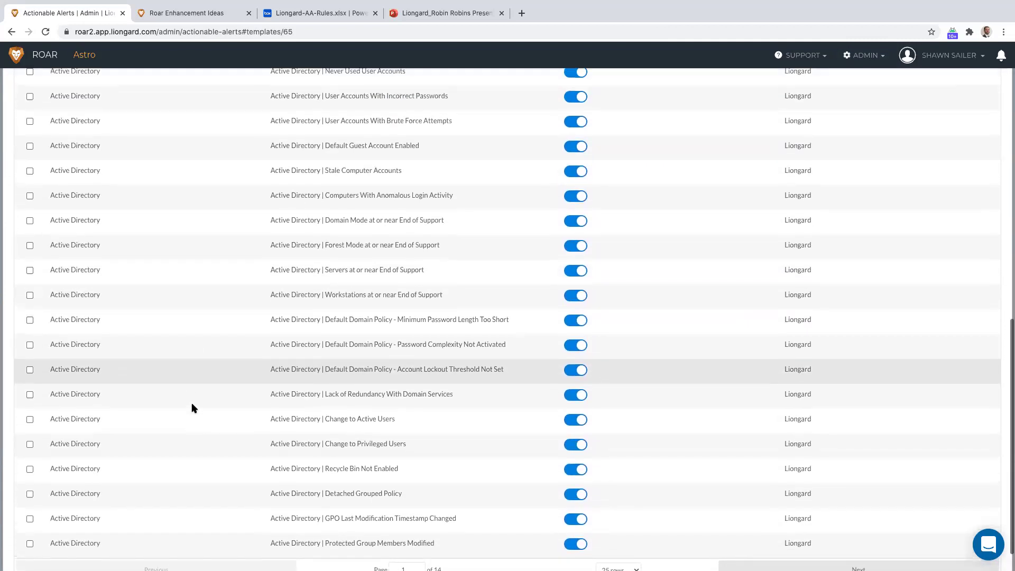
left_click(735, 540)
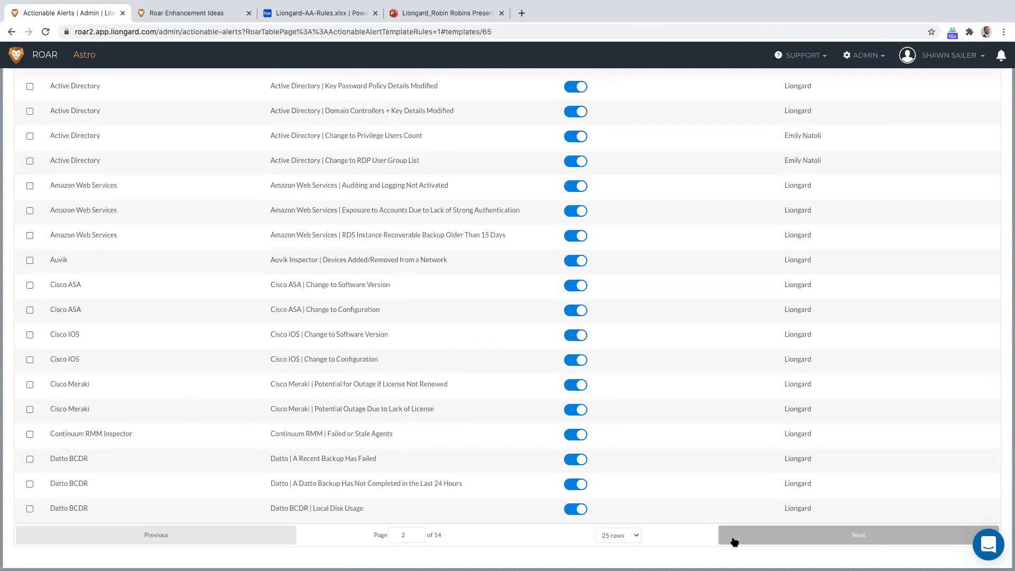
scroll(422, 404, "up", 5)
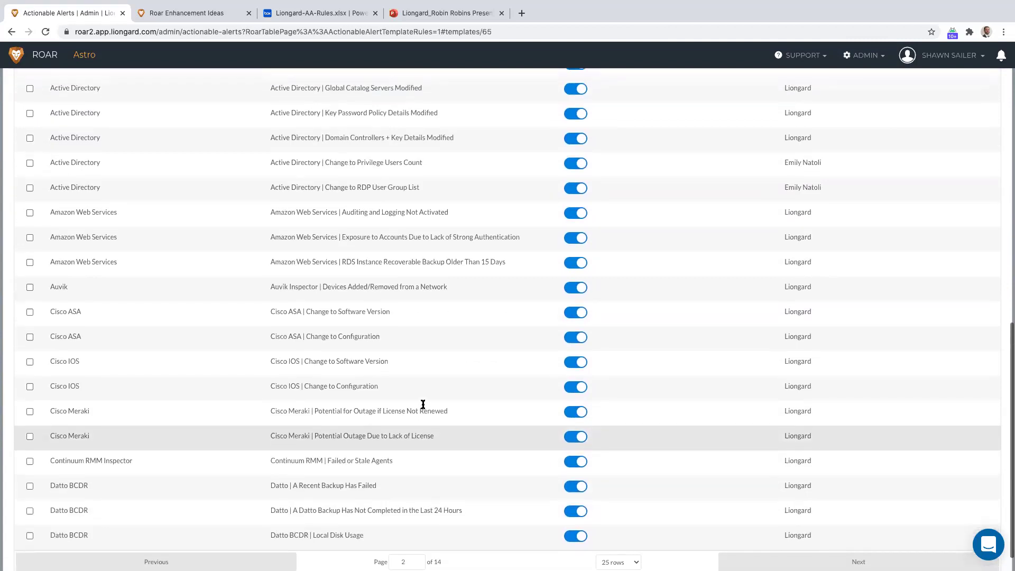
scroll(423, 406, "up", 6)
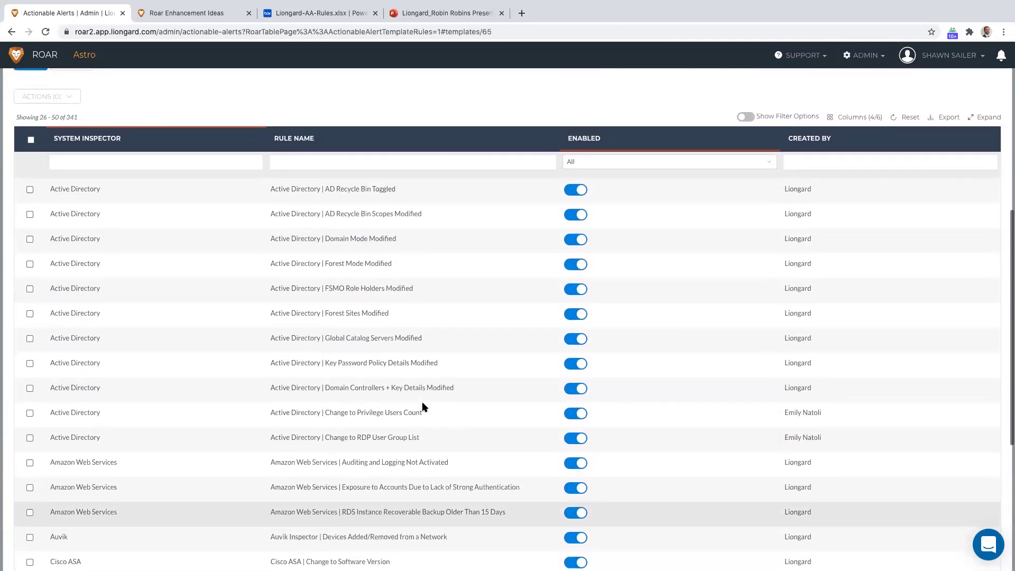
scroll(423, 406, "up", 2)
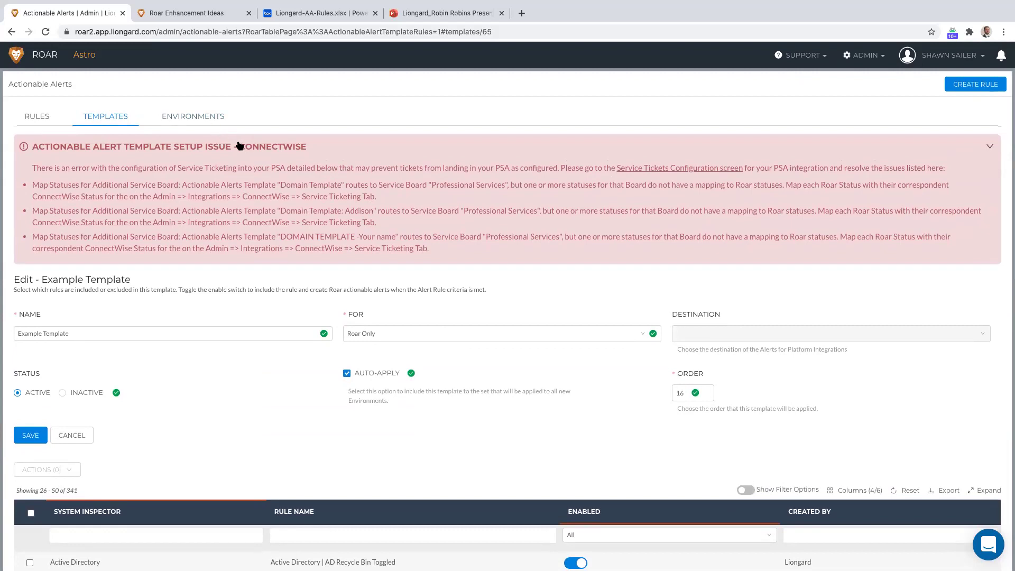
scroll(216, 247, "down", 1)
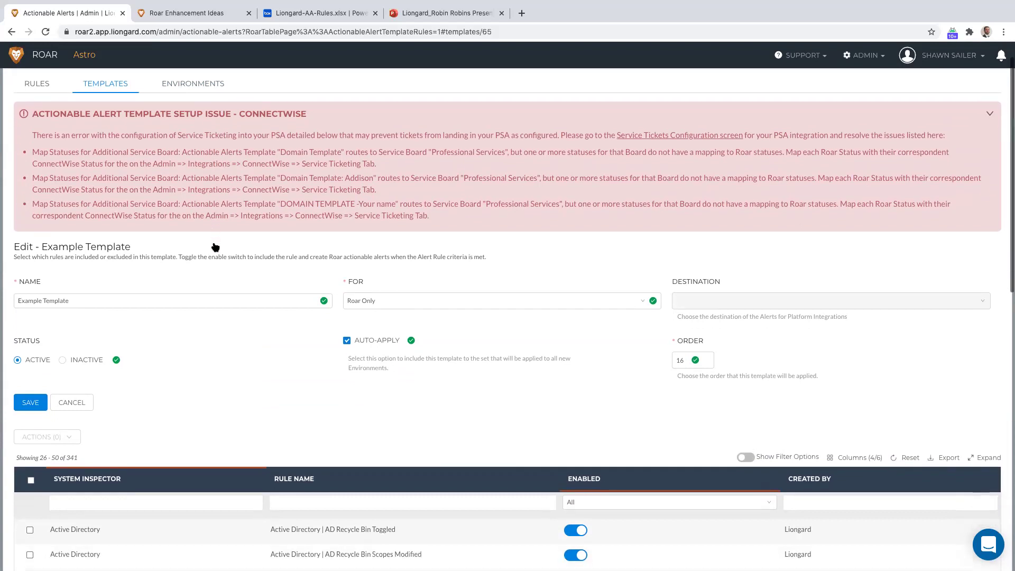
scroll(215, 247, "up", 1)
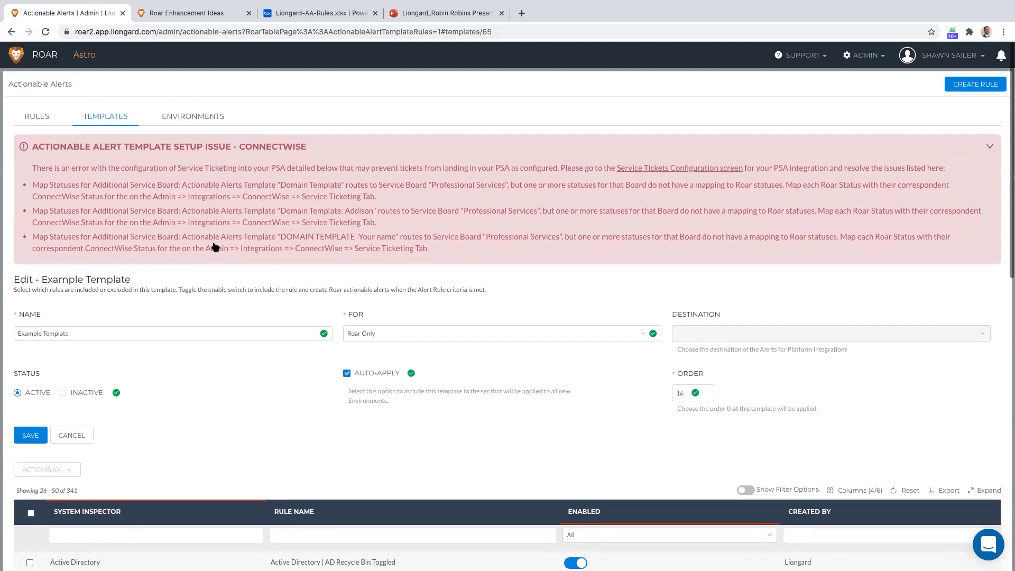
- Show the list of actionable alert rules, and open the metrics administration
left_click(24, 117)
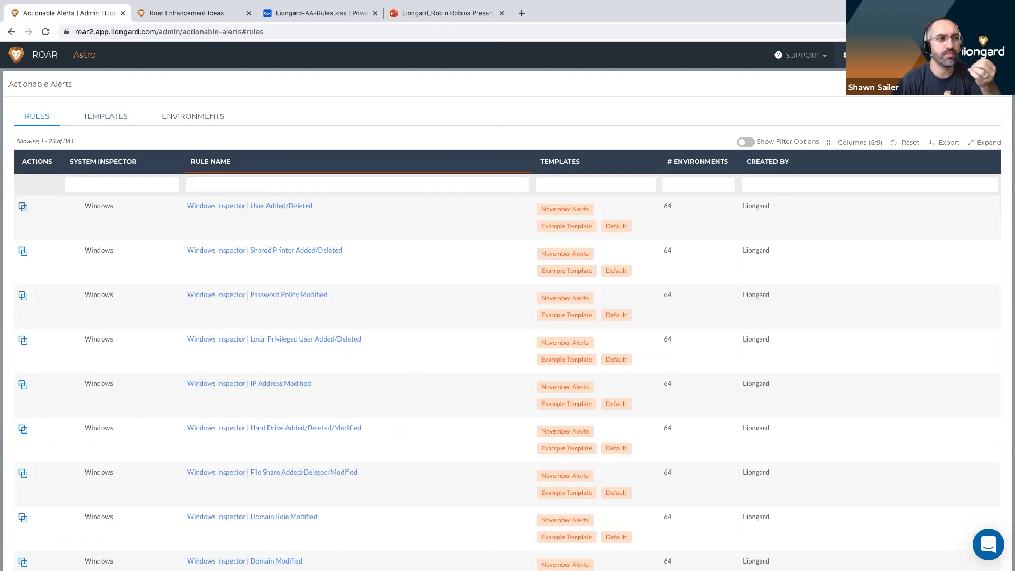
left_click(846, 55)
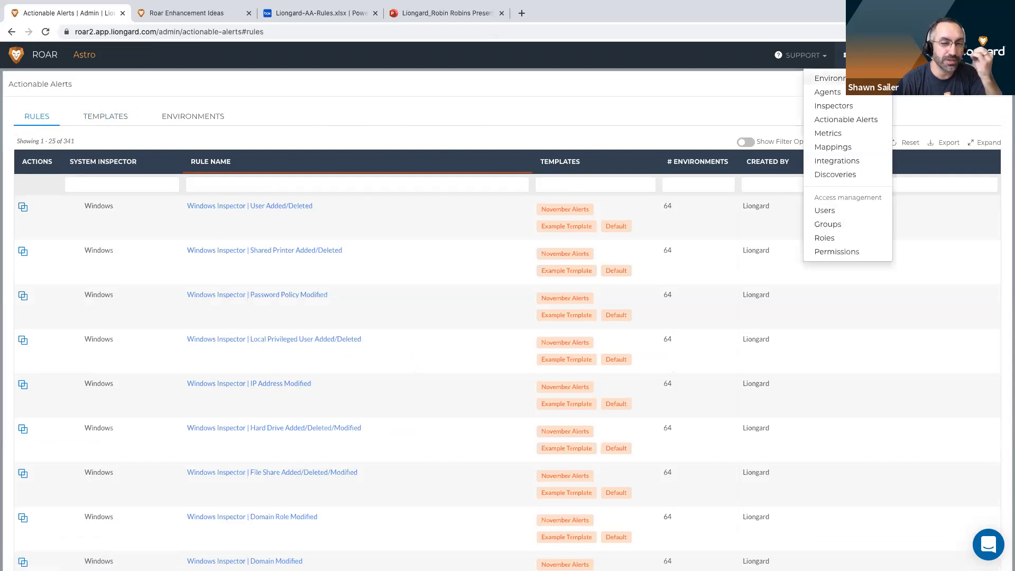
left_click(857, 133)
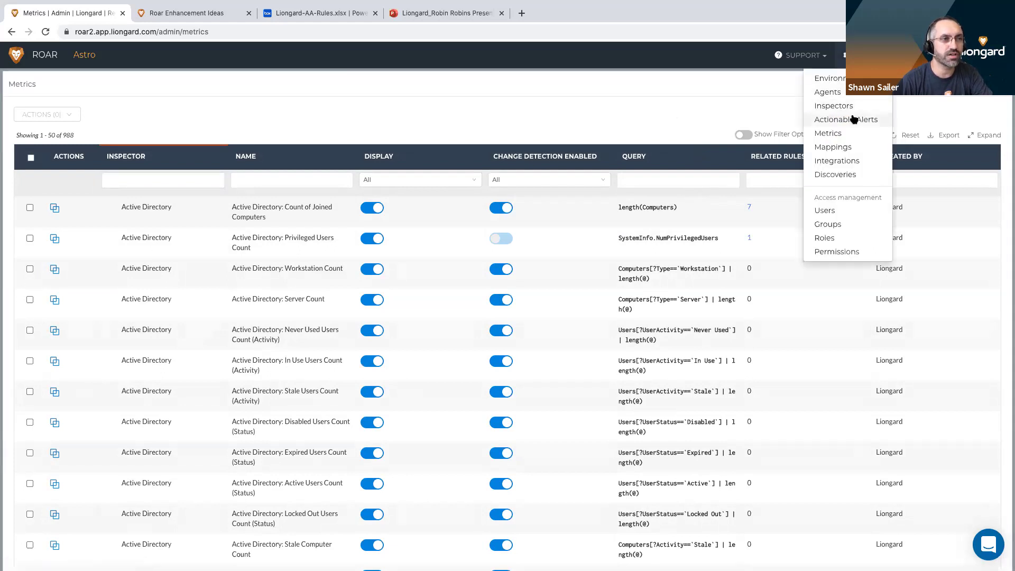
- Return to Actionable Alerts and look through the rule templates list and the templates applied to each environment
left_click(852, 119)
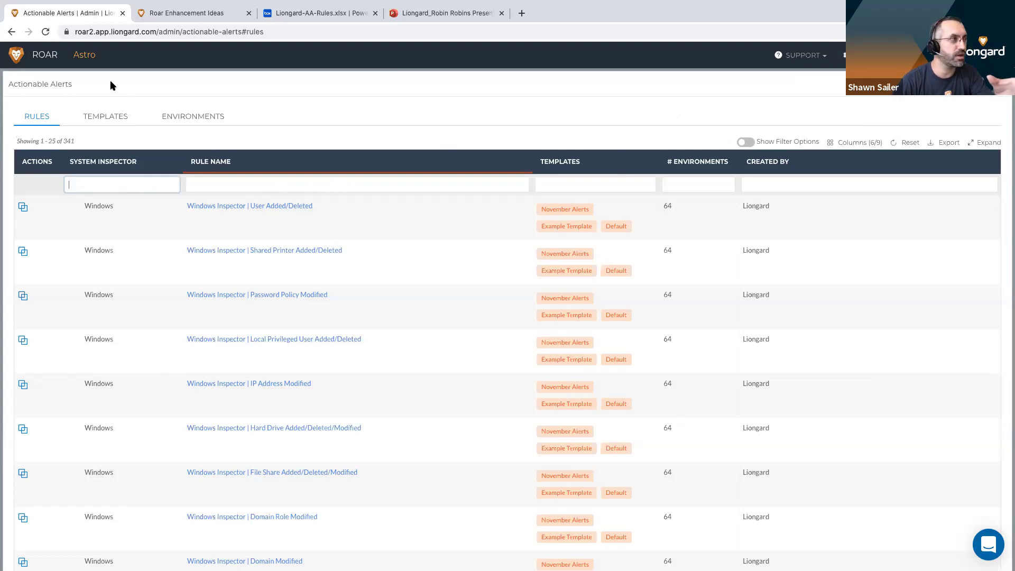
left_click(105, 118)
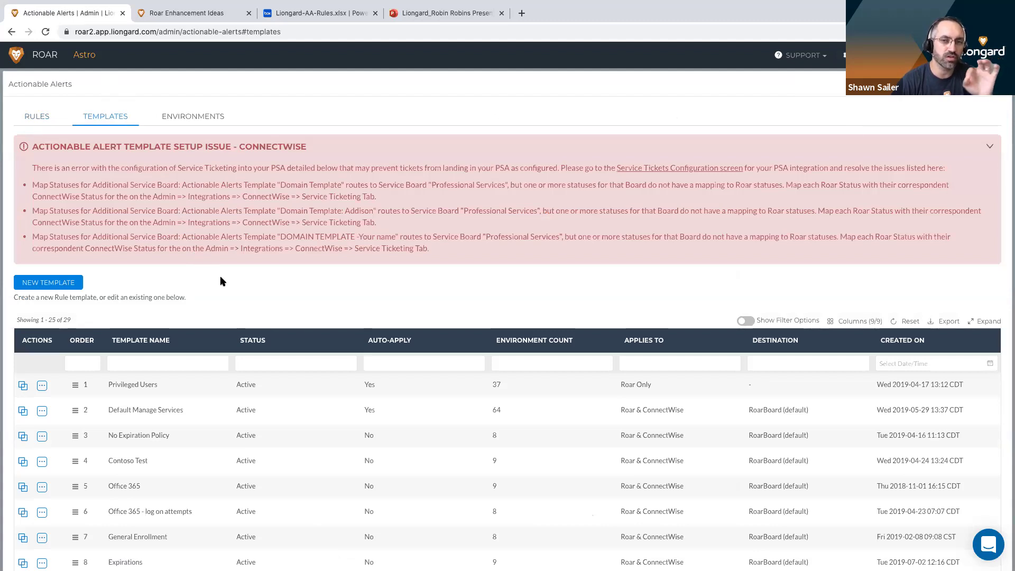
scroll(221, 281, "down", 1)
scroll(220, 281, "down", 2)
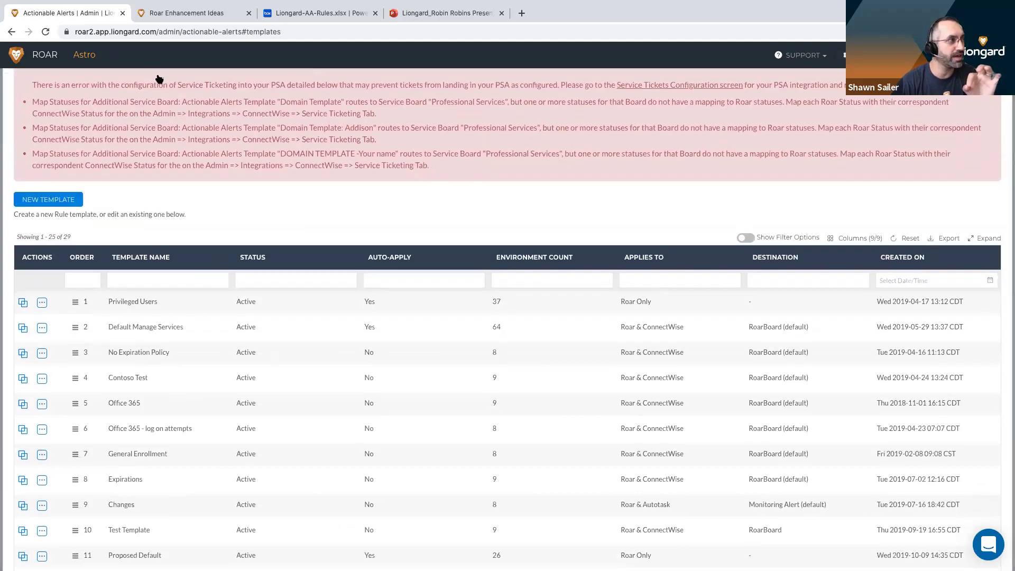
scroll(171, 107, "up", 3)
left_click(181, 122)
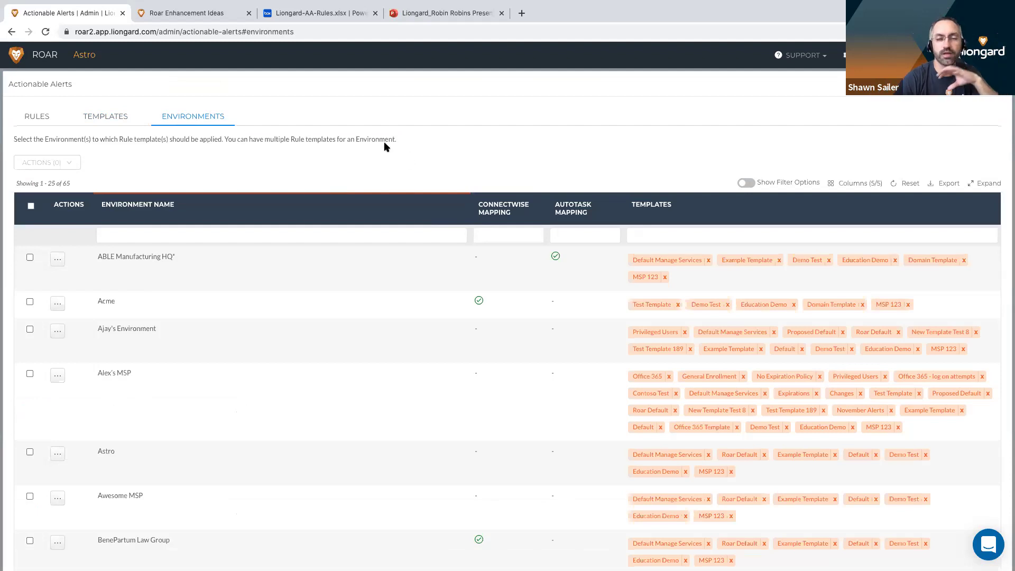
- Open a blank form for a new alert template, and return to the dashboard without saving it
left_click(85, 116)
left_click(45, 283)
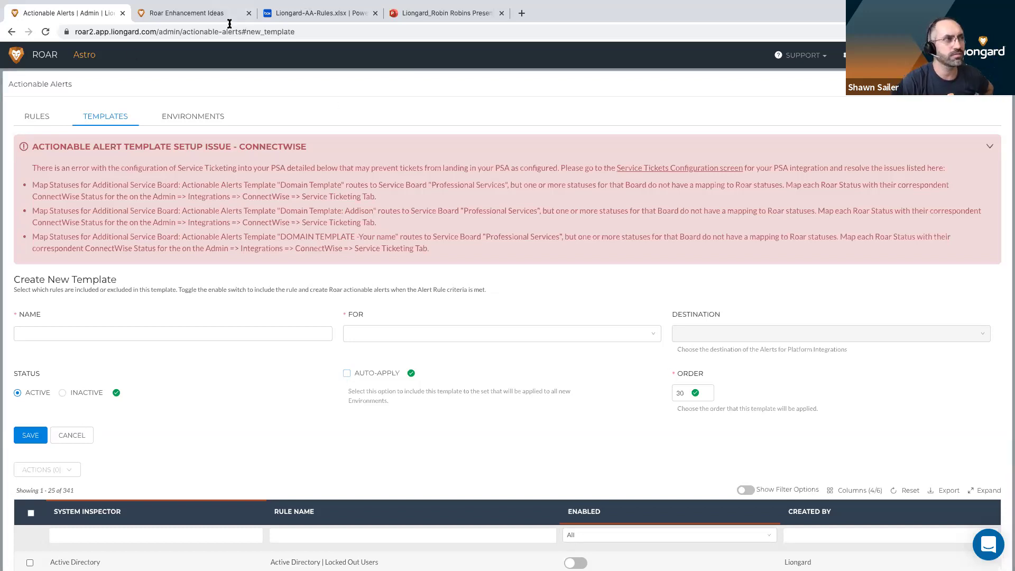
left_click(29, 58)
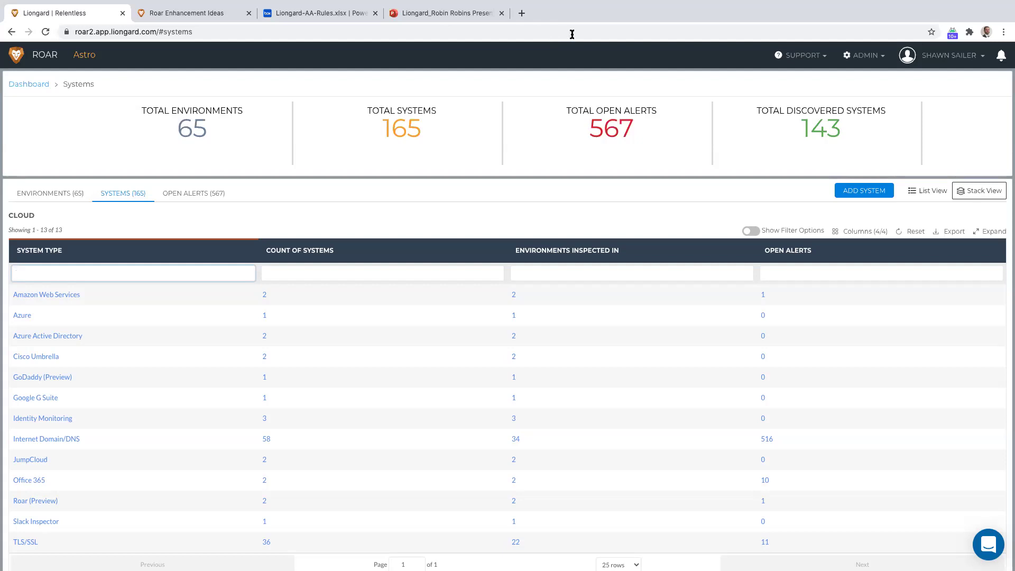
- Look through Liongard-AA-Rules.xlsx in Box, covering the Picker page, the CIS control reference and the AA-Templates list
left_click(284, 17)
scroll(319, 211, "down", 20)
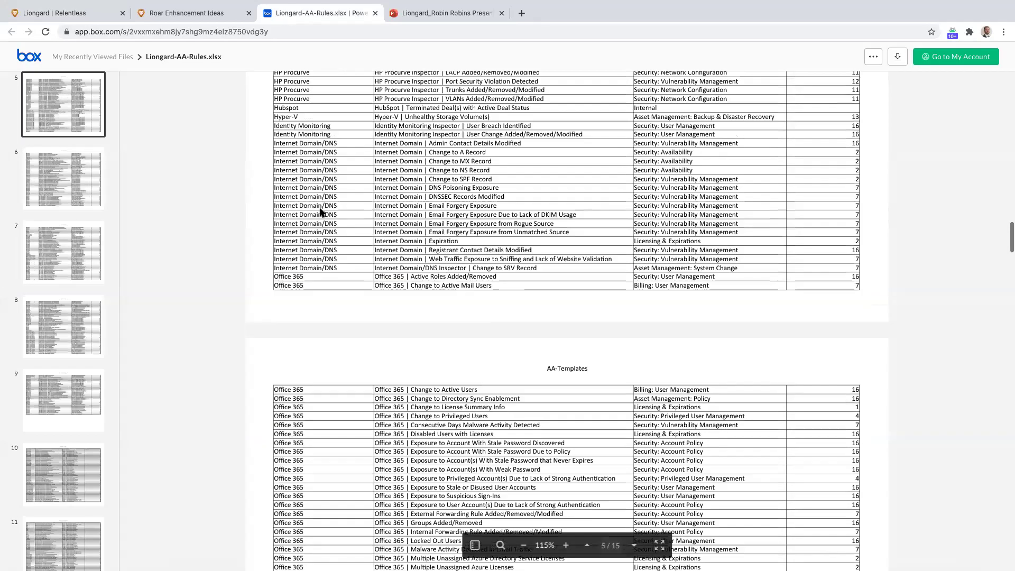
scroll(319, 211, "up", 20)
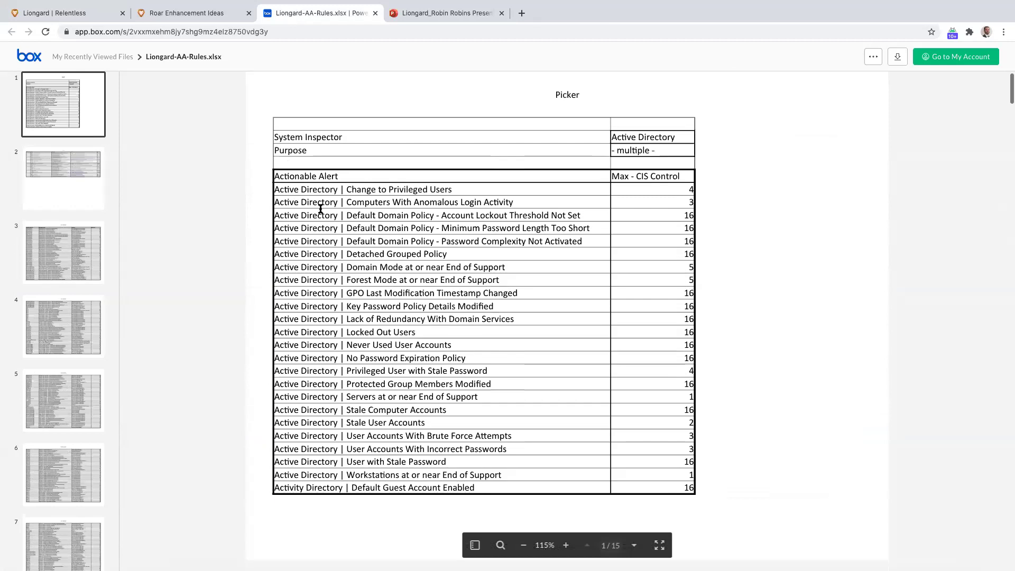
scroll(320, 209, "down", 2)
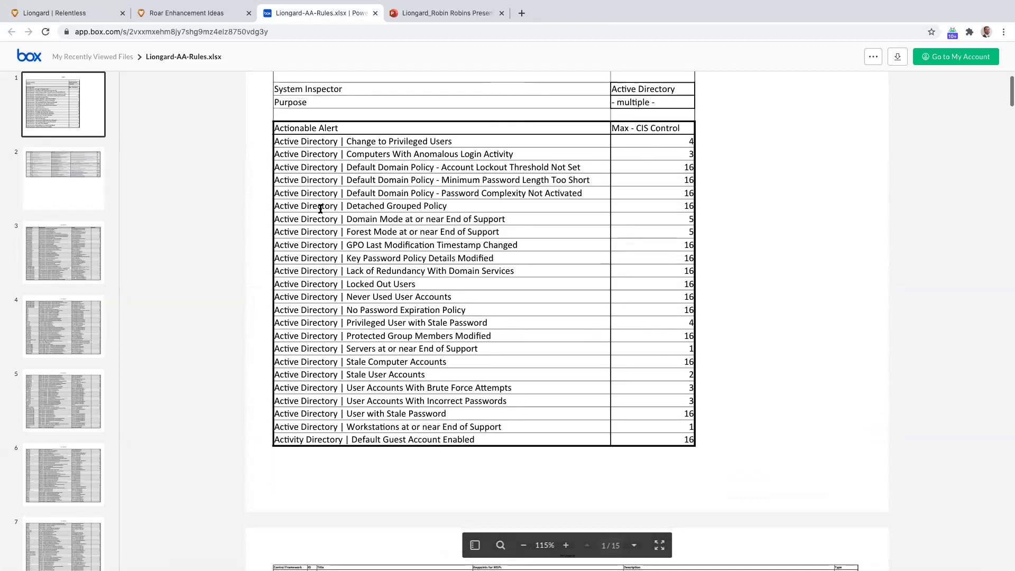
scroll(320, 209, "down", 5)
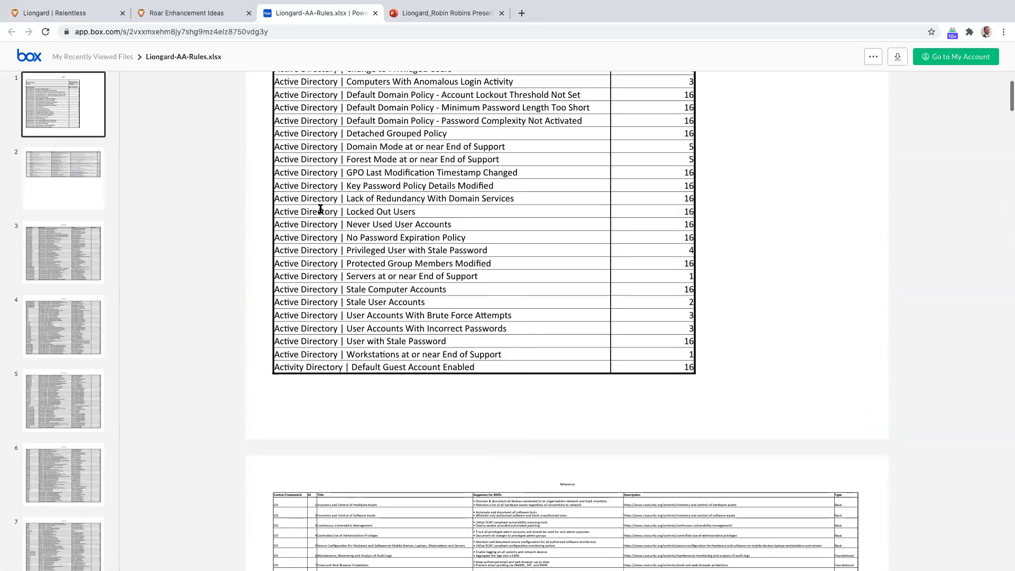
scroll(321, 209, "down", 11)
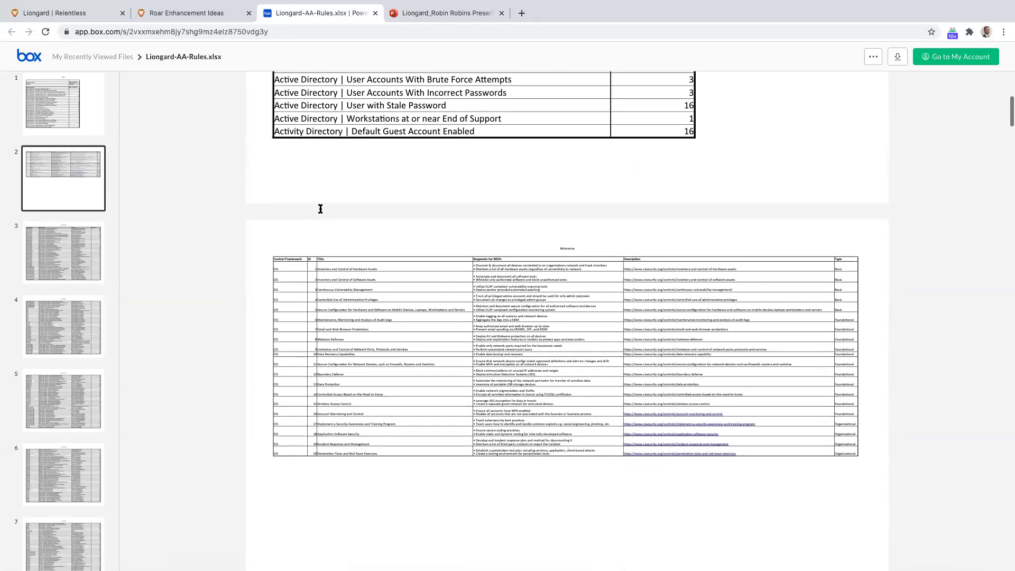
scroll(319, 210, "down", 20)
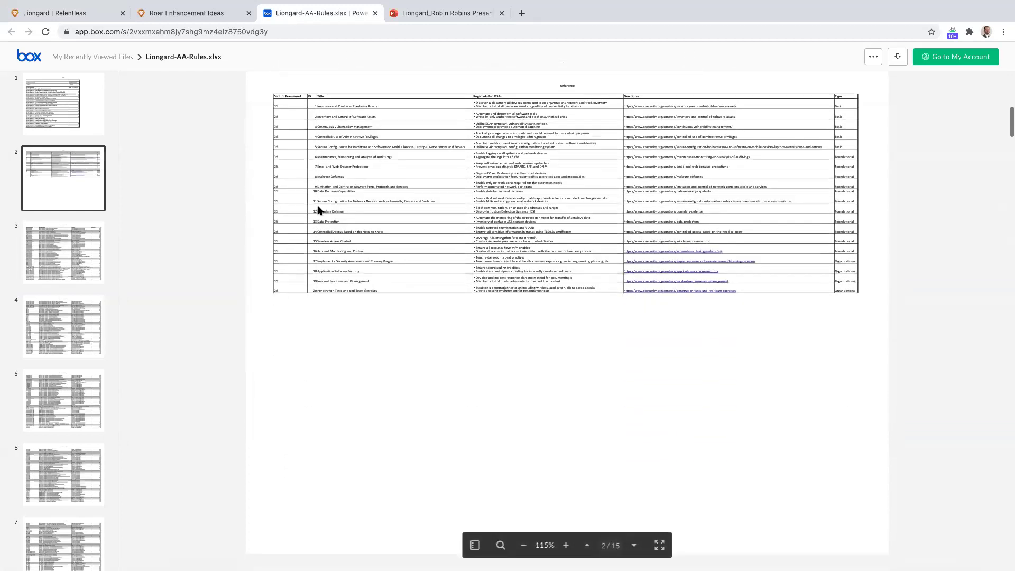
scroll(319, 210, "down", 9)
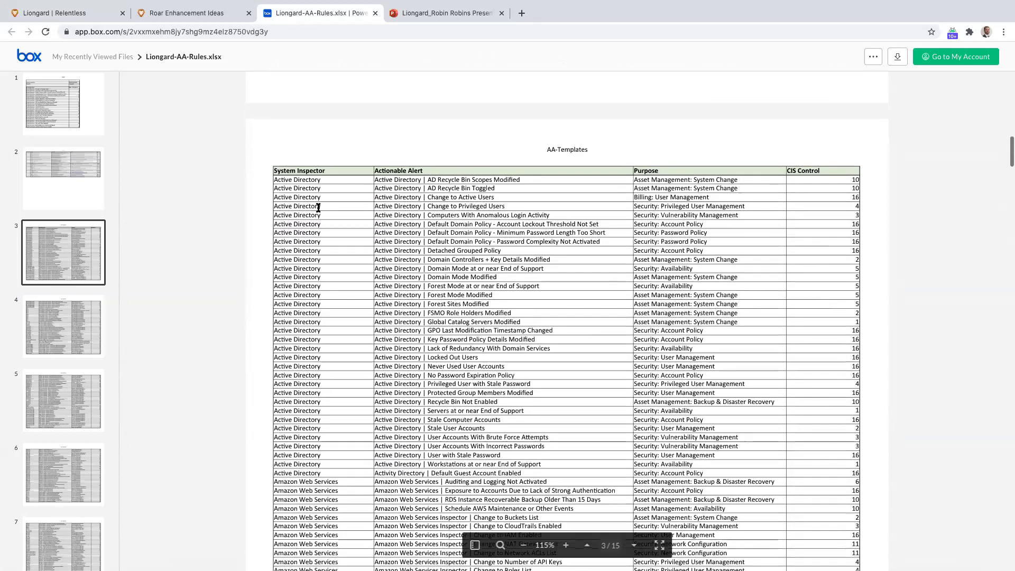
scroll(319, 207, "down", 1)
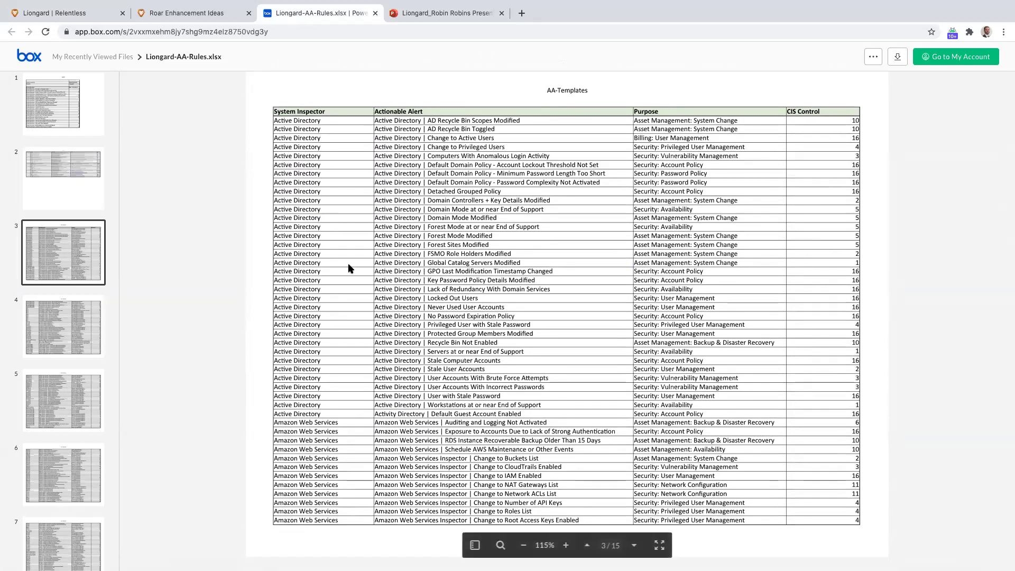
scroll(349, 268, "down", 1)
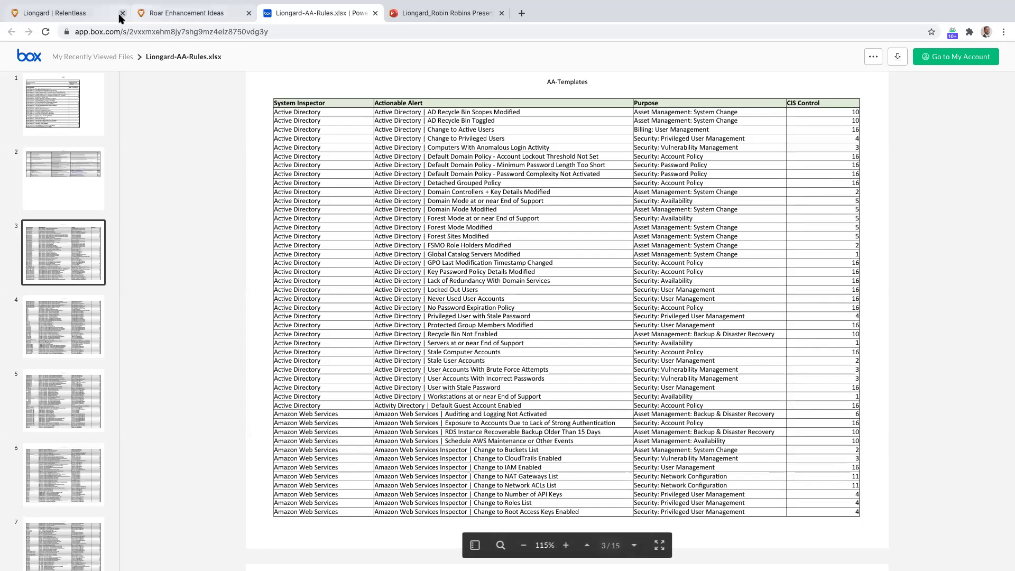
- Return to the Roar dashboard, and open liongard.com in a new browser tab
left_click(60, 14)
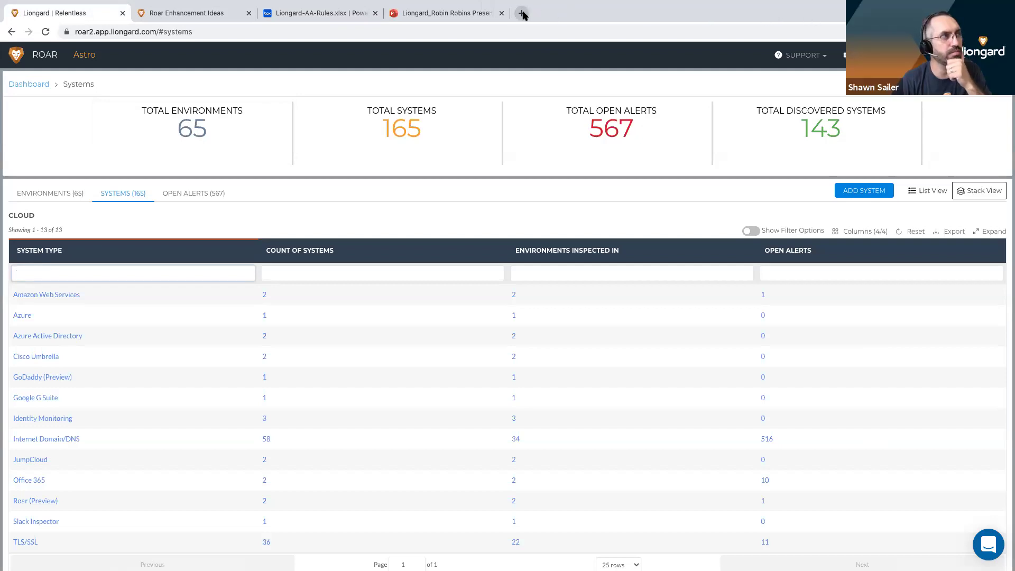
left_click(522, 14)
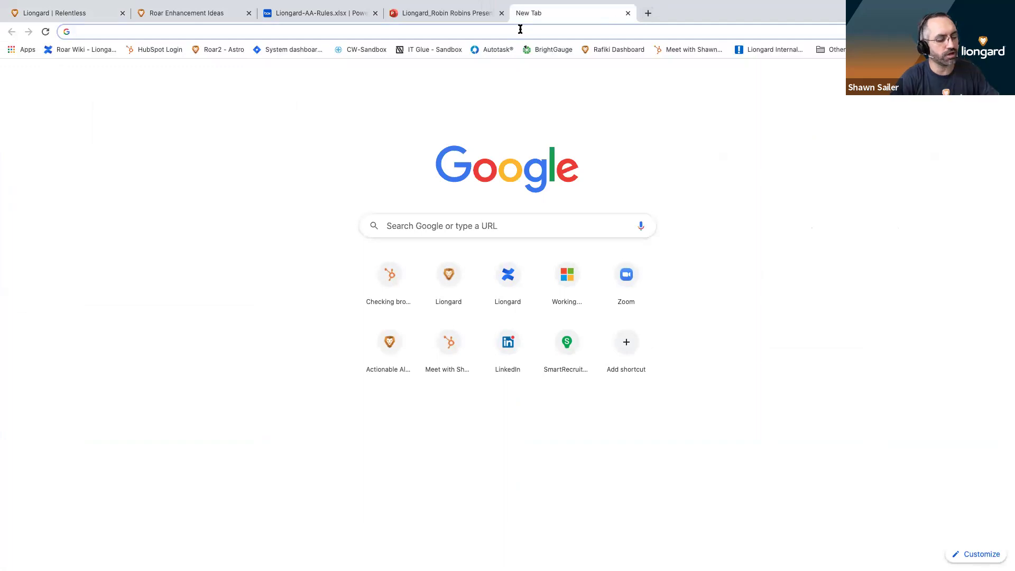
type("liongard.com")
key("Return")
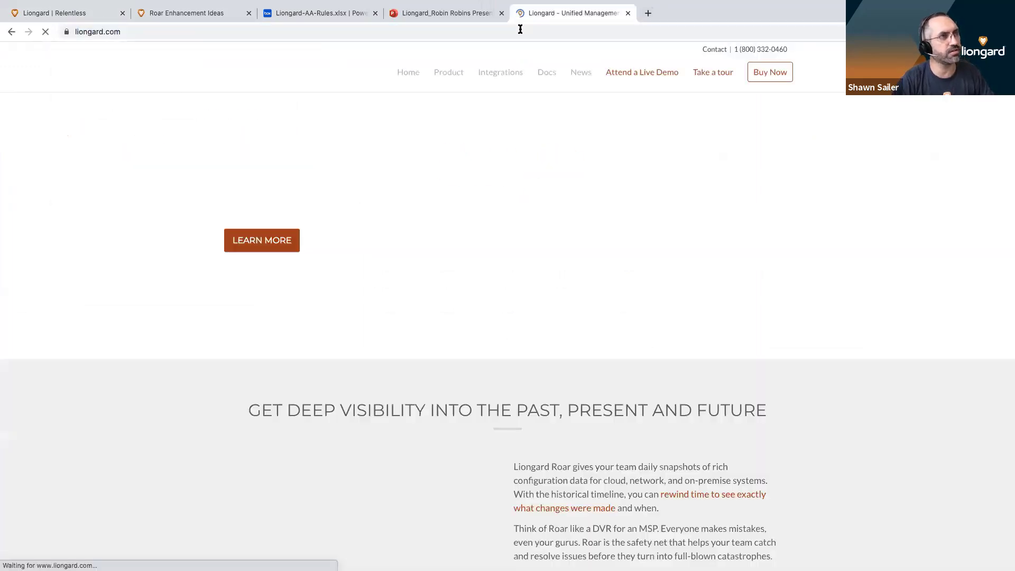
- Open the Buy Now page and read through the pay-as-you-grow pricing and its included features
mouse_move(539, 6)
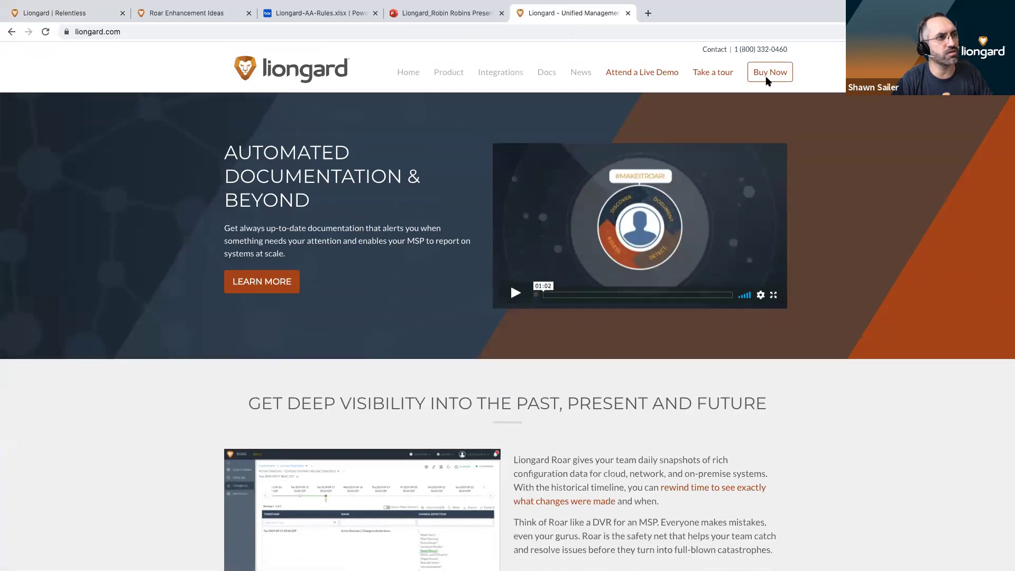
left_click(766, 77)
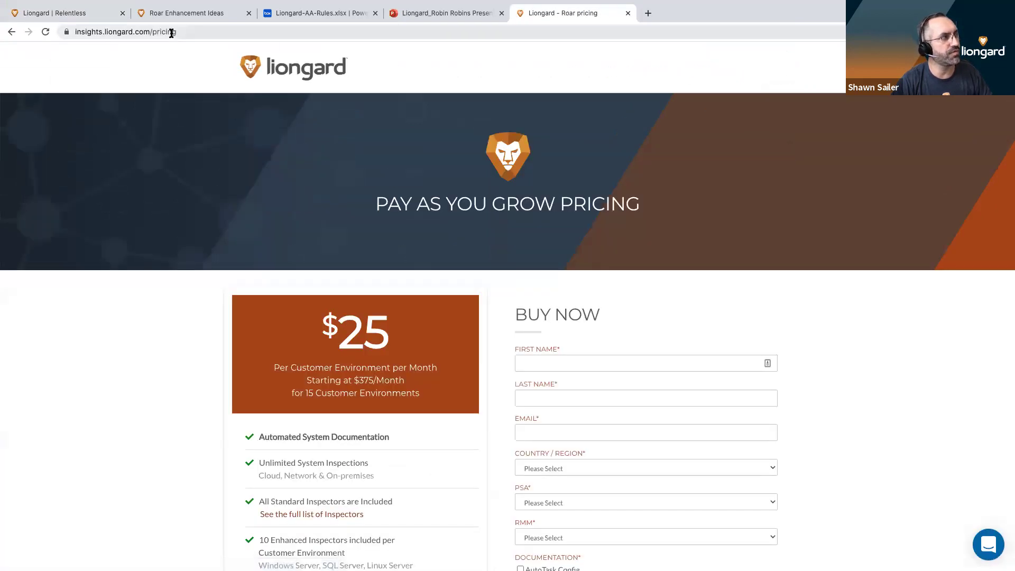
scroll(470, 227, "down", 2)
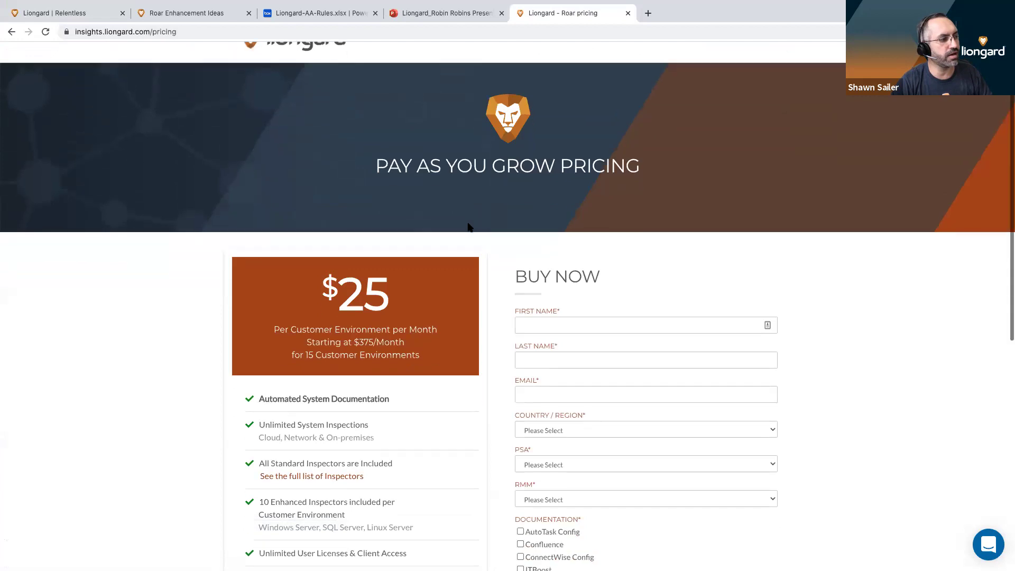
scroll(468, 227, "down", 8)
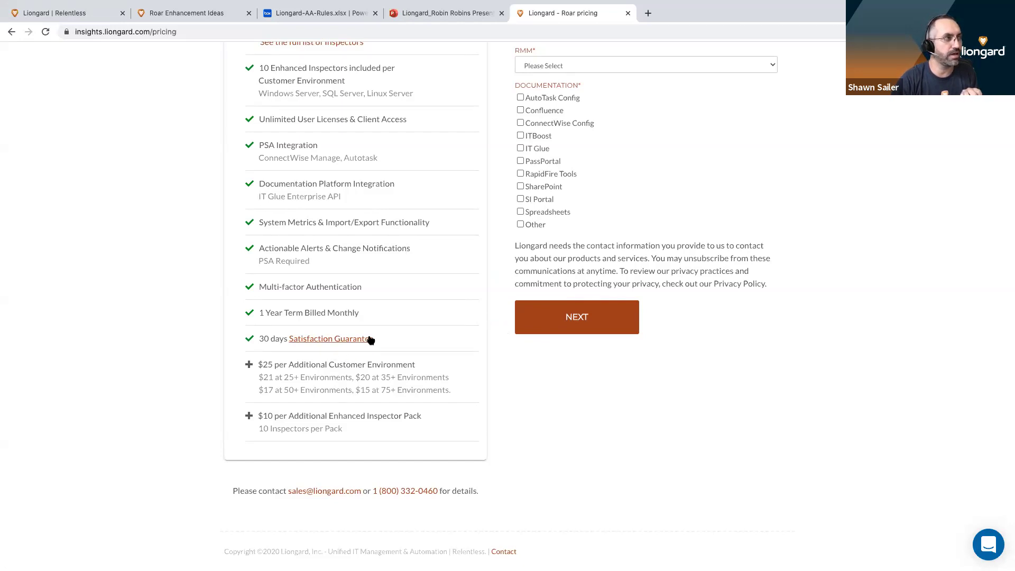
- Open the full list of inspectors from the pricing page and look through the standard tier
scroll(354, 341, "up", 10)
left_click(338, 393)
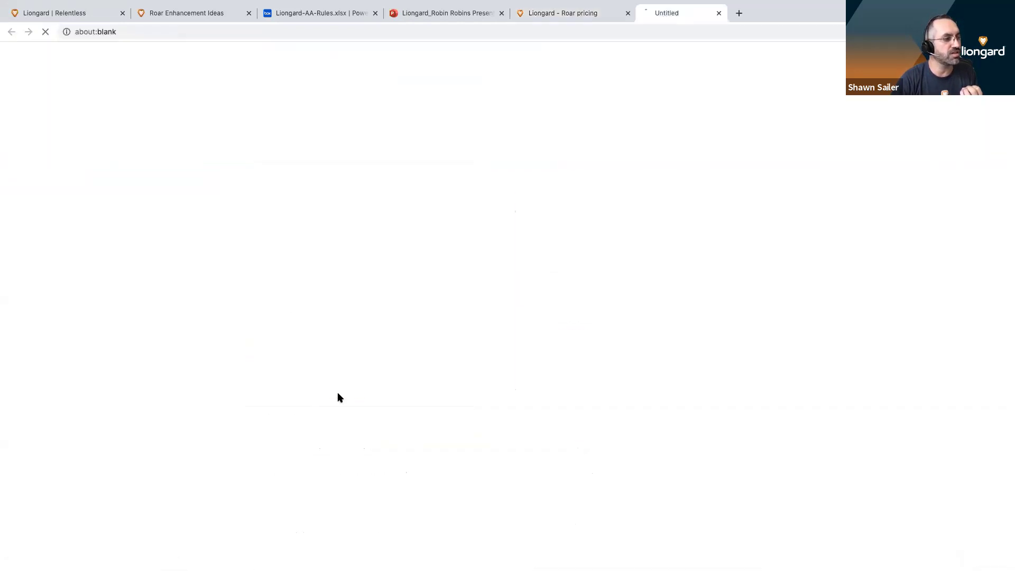
scroll(402, 408, "down", 6)
scroll(402, 408, "up", 4)
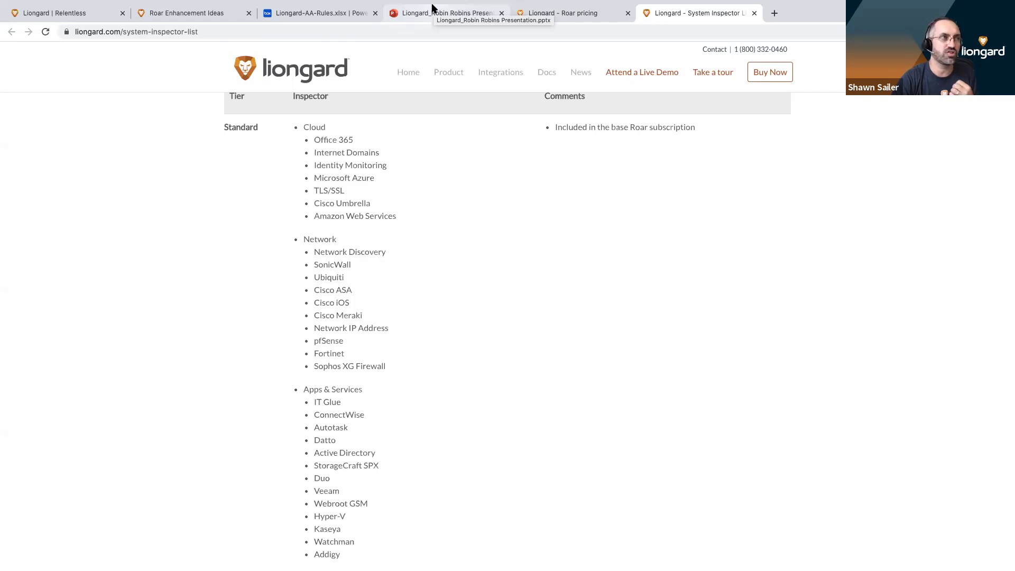
scroll(505, 200, "up", 3)
scroll(504, 201, "down", 1)
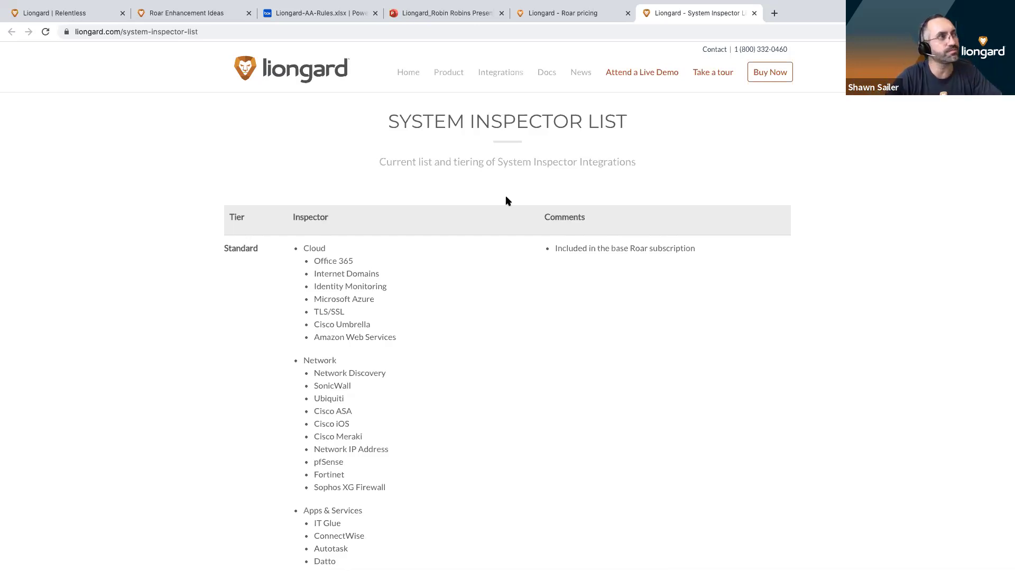
- Switch back to Roar and open the systems of the Contoso Nation environment from the environments list
left_click(68, 13)
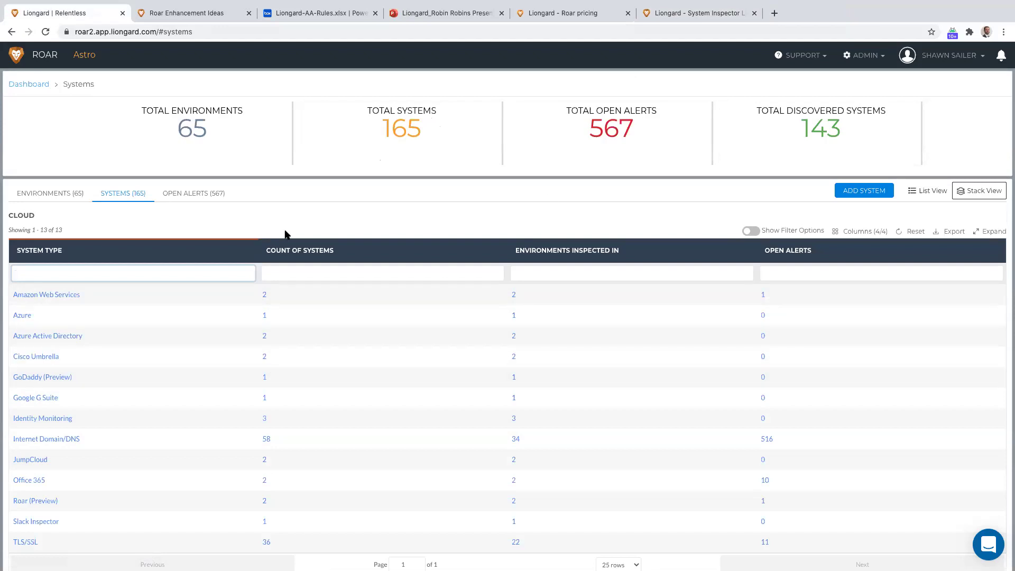
left_click(75, 193)
scroll(109, 437, "down", 4)
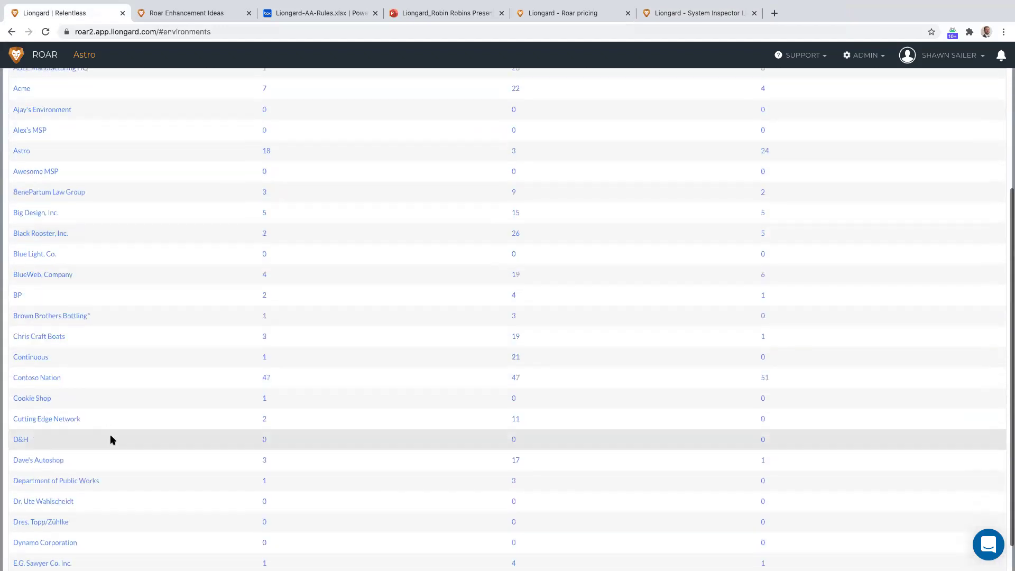
left_click(263, 373)
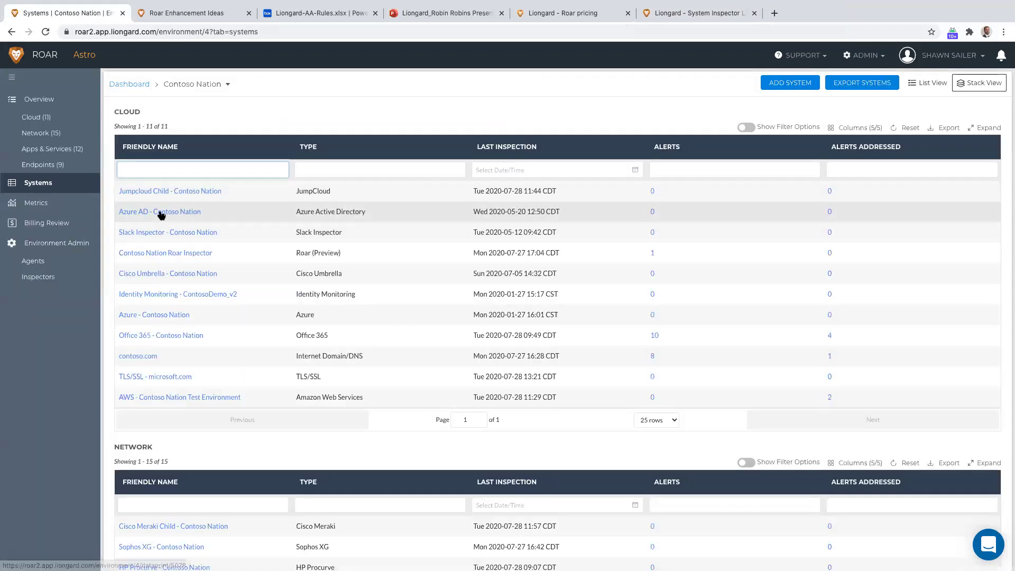
- Look through Contoso Nation's cloud and network systems, and open the Active Directory - Contoso Domain inspection under Apps & Services
scroll(191, 361, "down", 5)
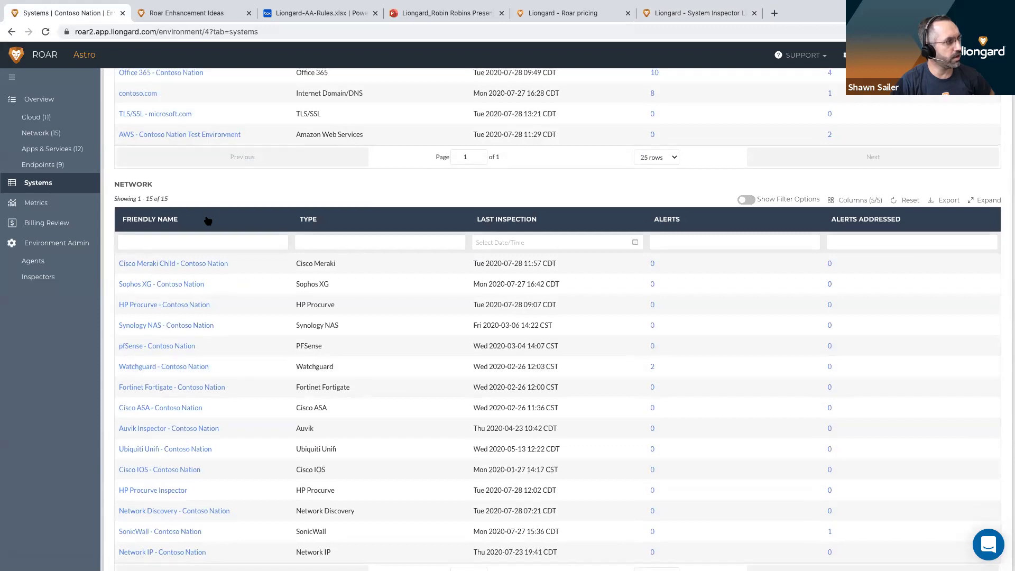
scroll(209, 220, "up", 5)
scroll(209, 227, "down", 10)
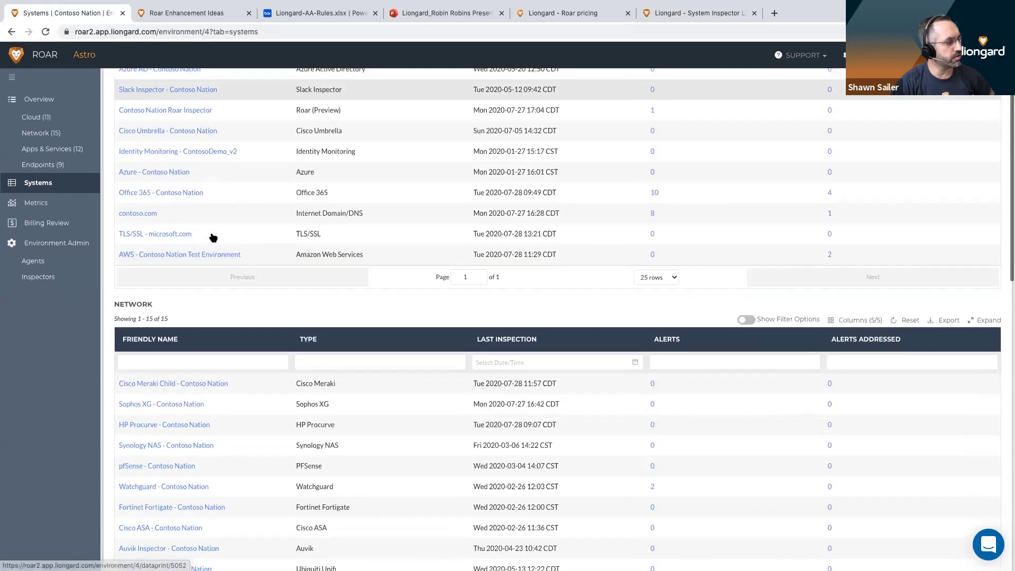
scroll(211, 236, "down", 2)
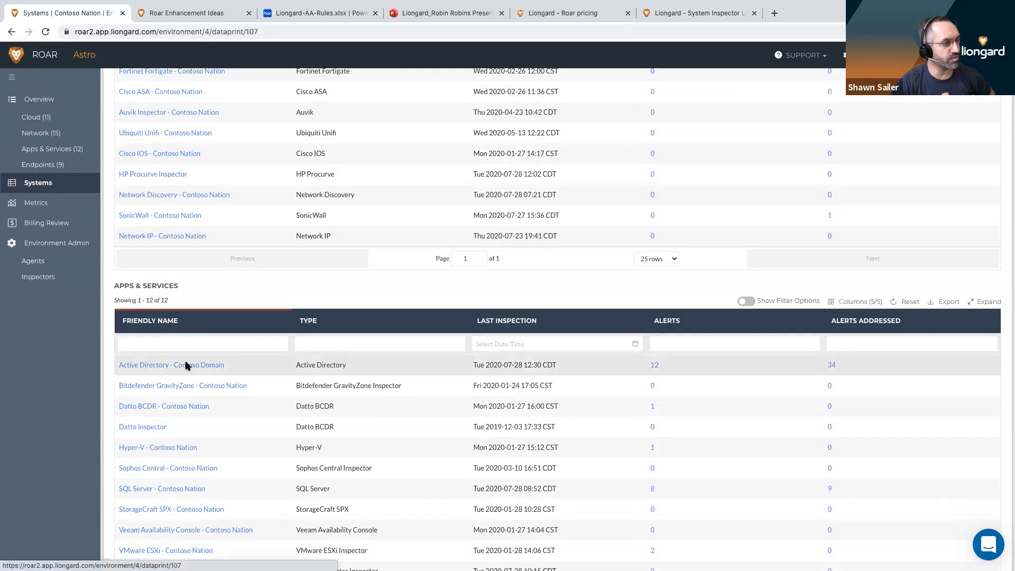
left_click(185, 364)
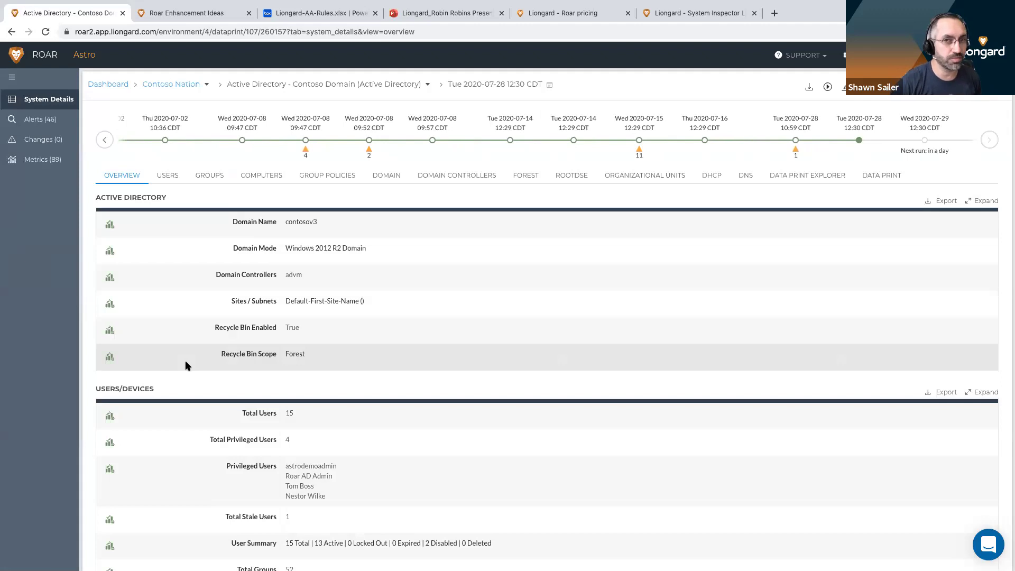
- Read through the Active Directory overview, from the users and devices summary down to the domain account policies
scroll(333, 430, "down", 8)
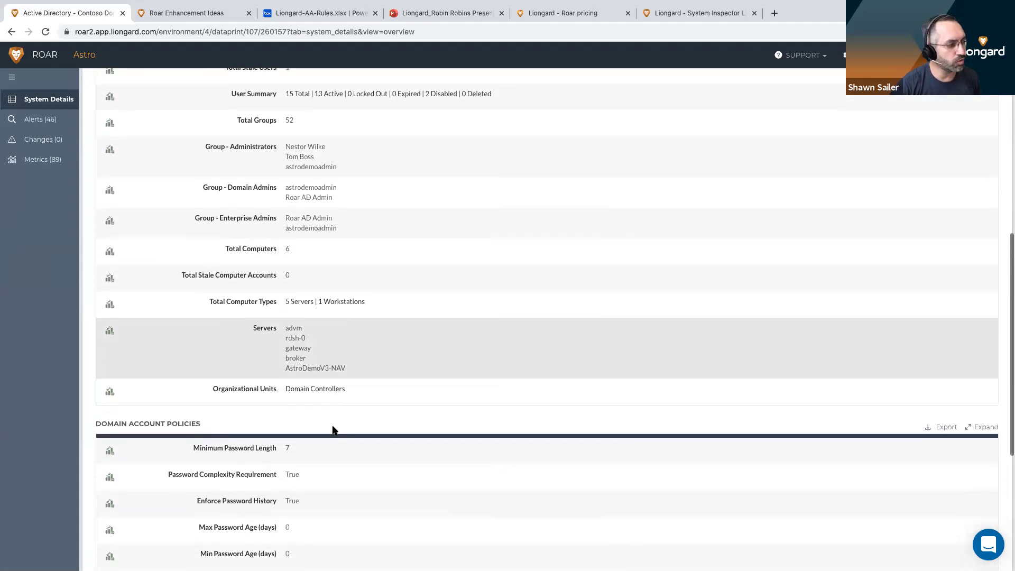
scroll(333, 430, "down", 2)
scroll(333, 431, "down", 1)
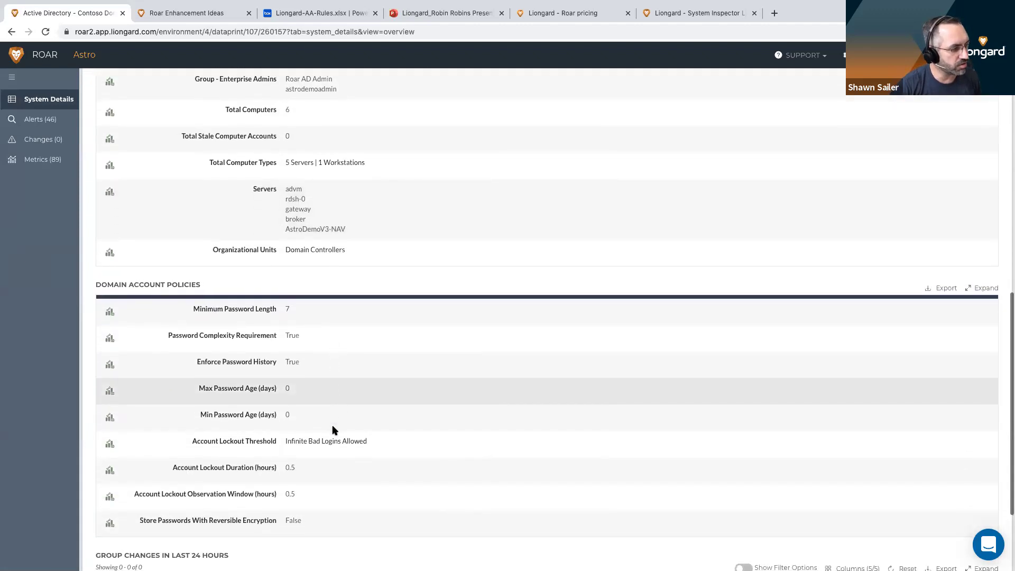
scroll(334, 430, "down", 1)
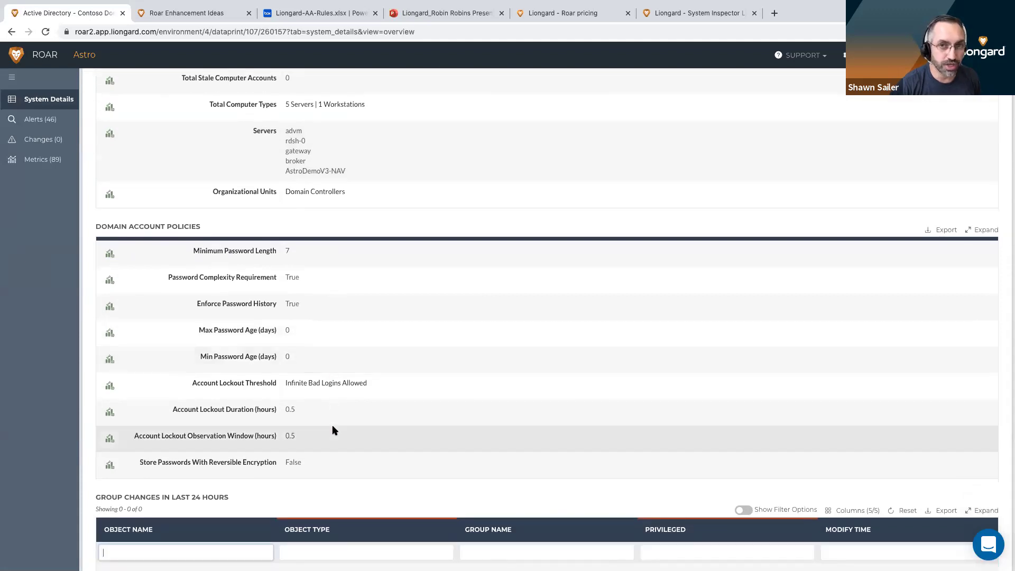
- Open the domain's Users list and look across its columns from username through to group membership
scroll(332, 430, "up", 11)
left_click(168, 176)
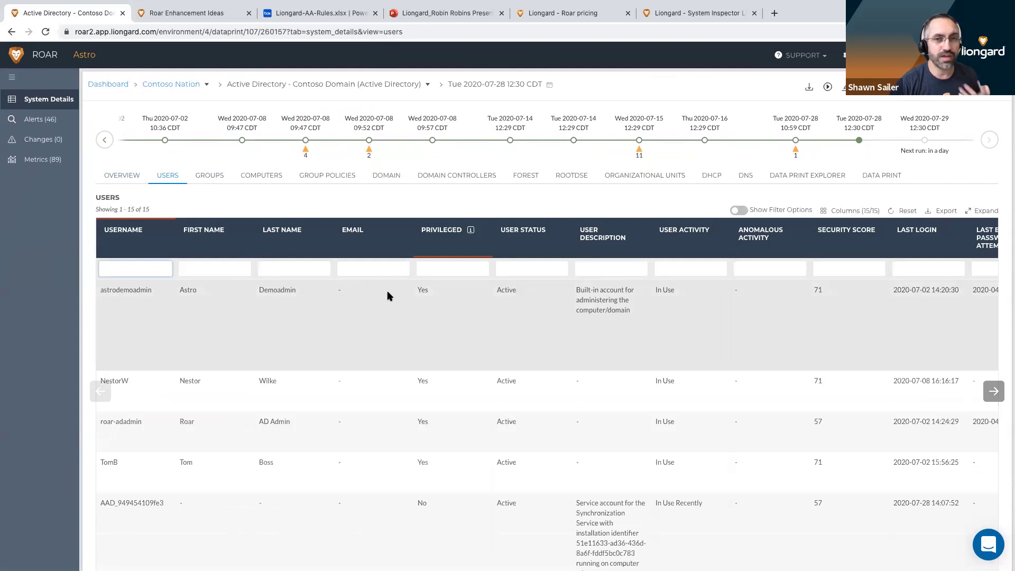
scroll(467, 303, "right", 3)
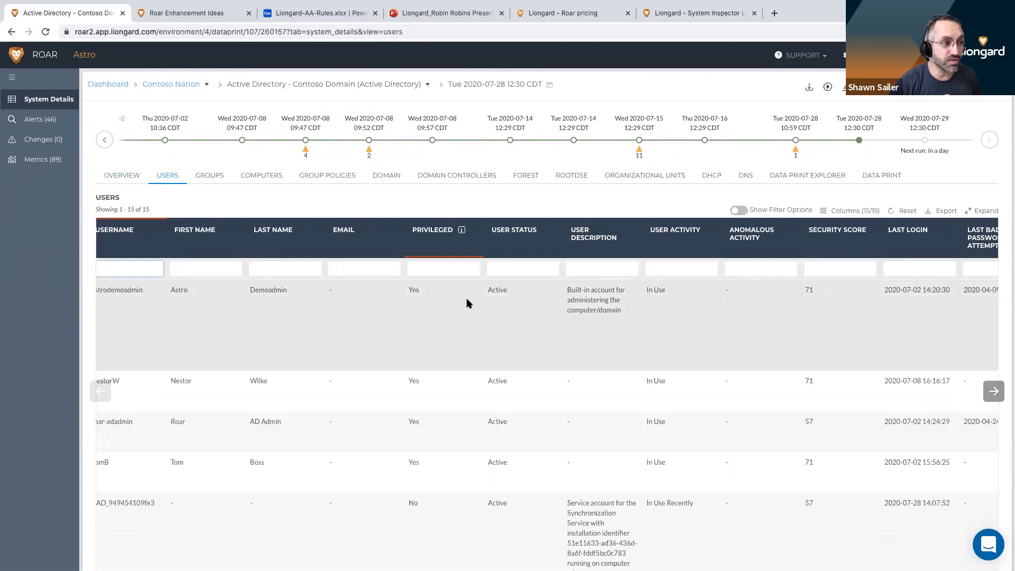
scroll(467, 303, "right", 3)
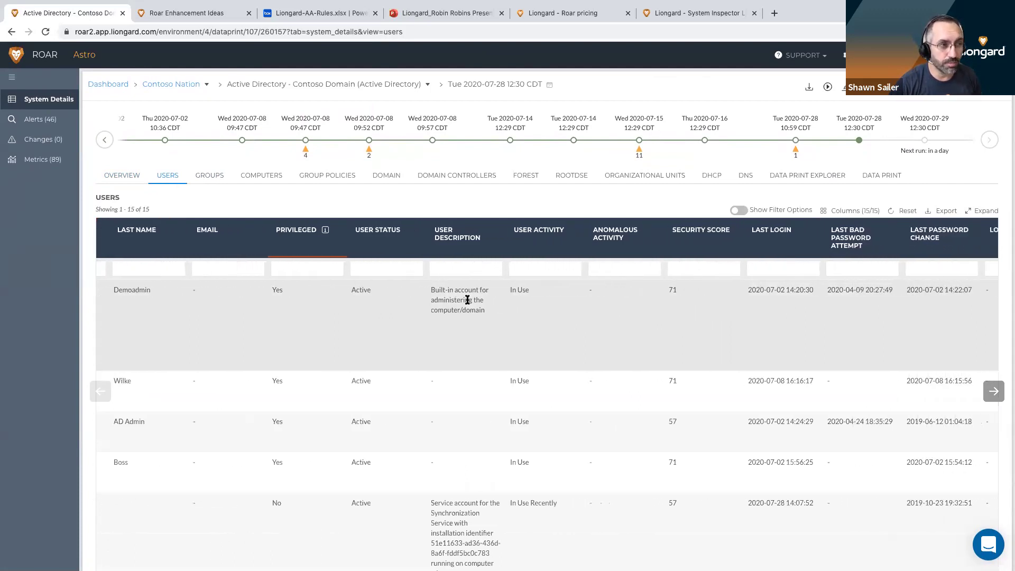
scroll(740, 288, "right", 3)
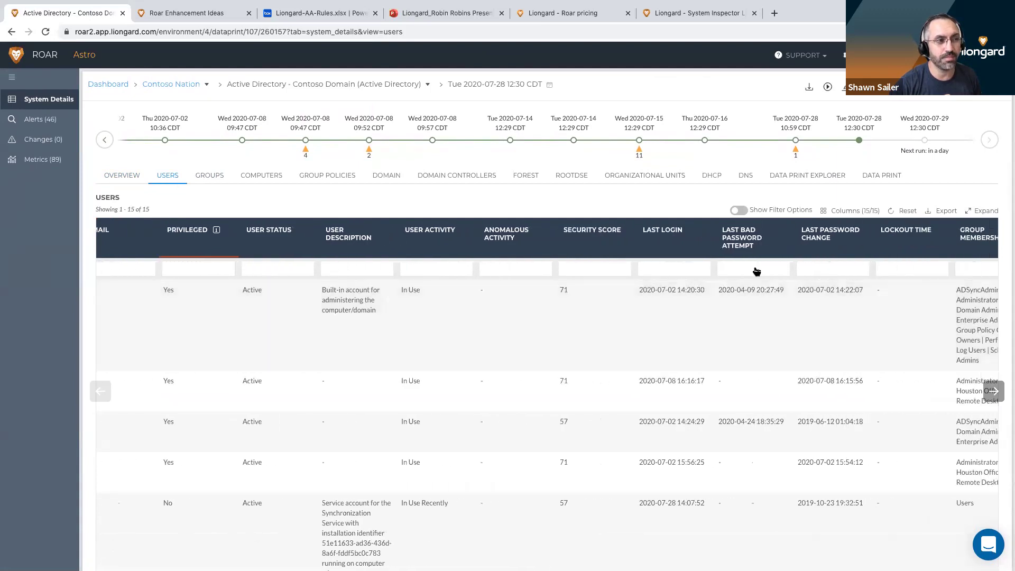
scroll(778, 290, "right", 1)
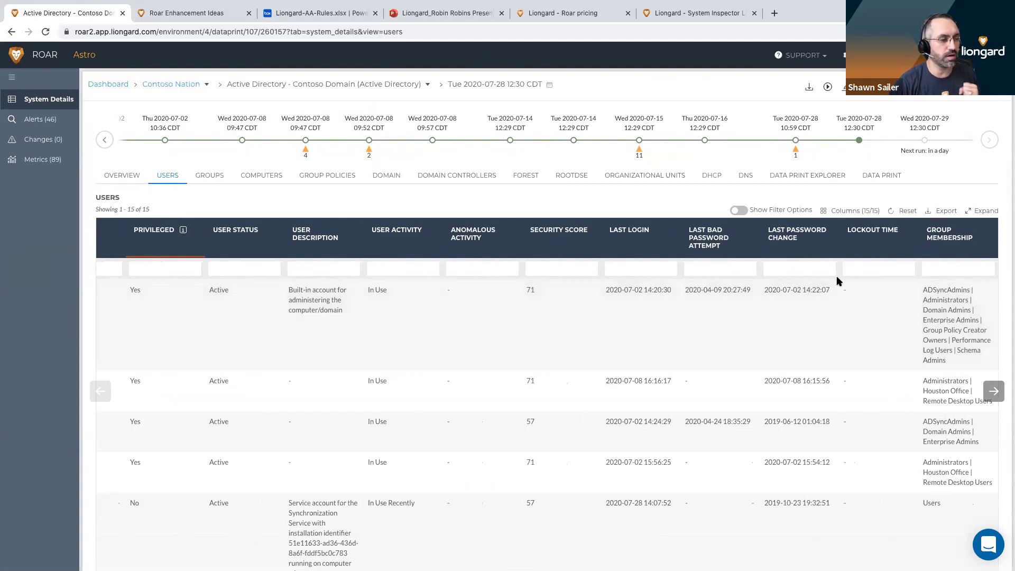
- View the Groups list with its filter options shown, and look across the columns of the Computers list
left_click(210, 176)
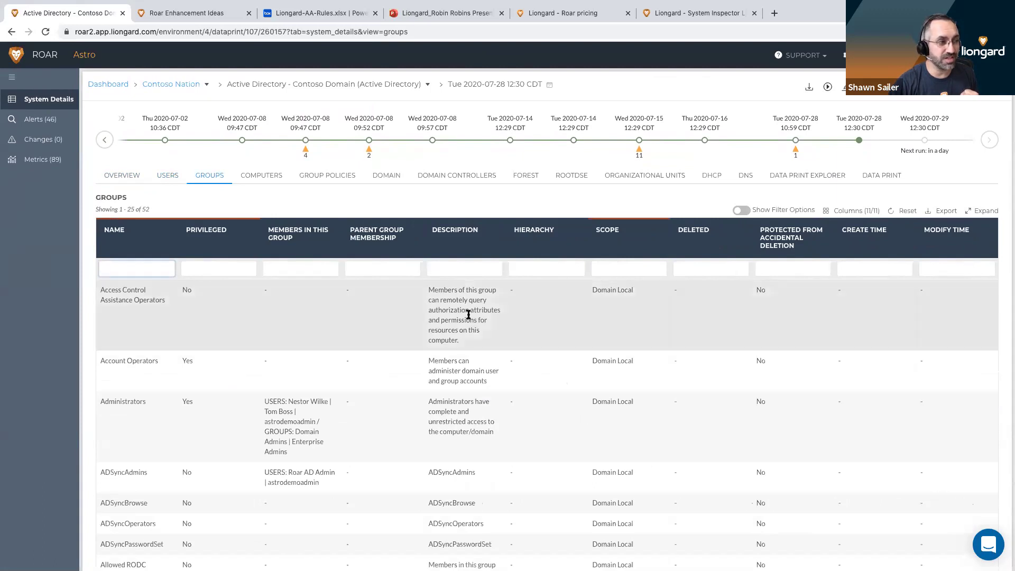
left_click(738, 212)
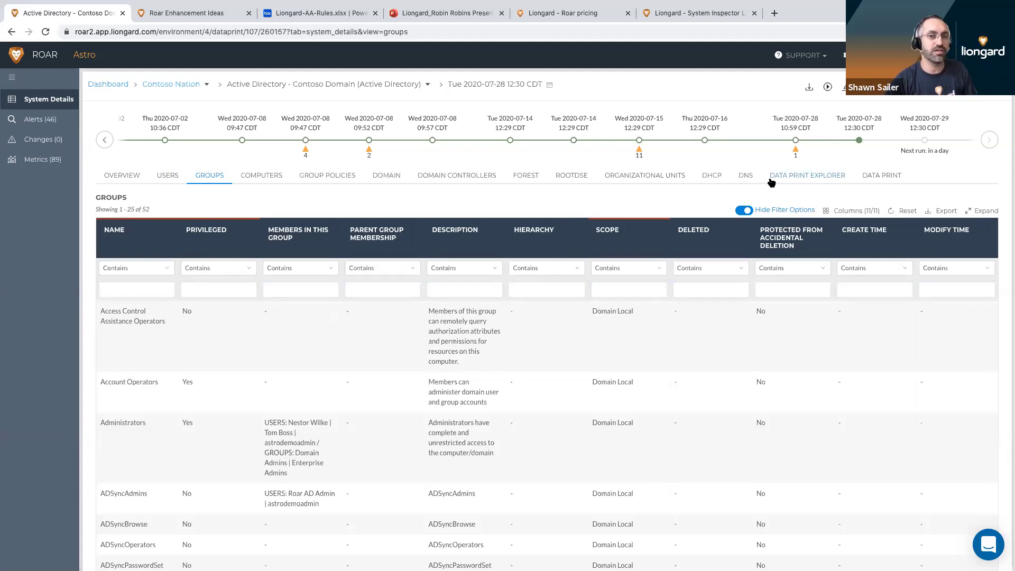
left_click(262, 179)
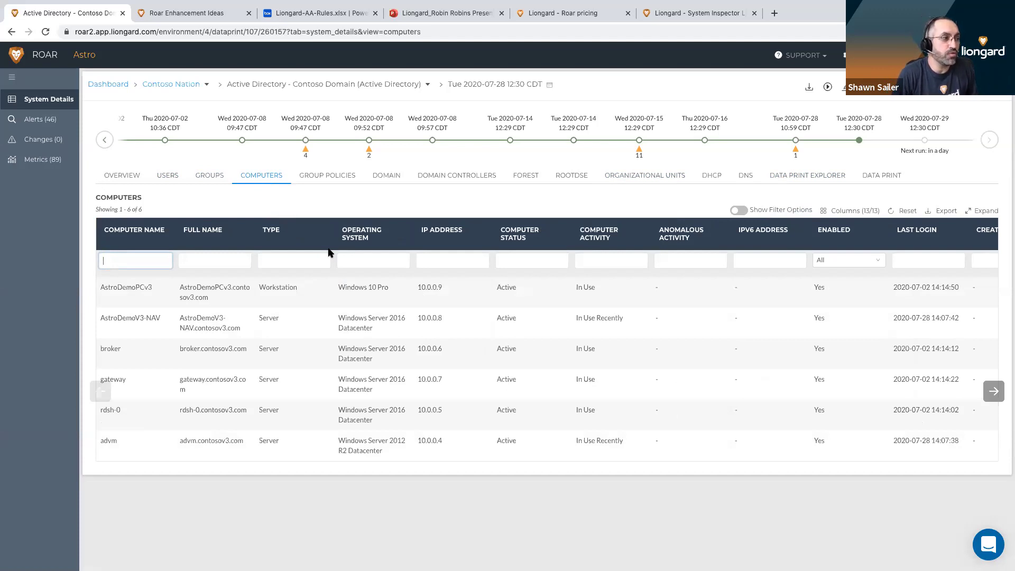
scroll(702, 304, "right", 3)
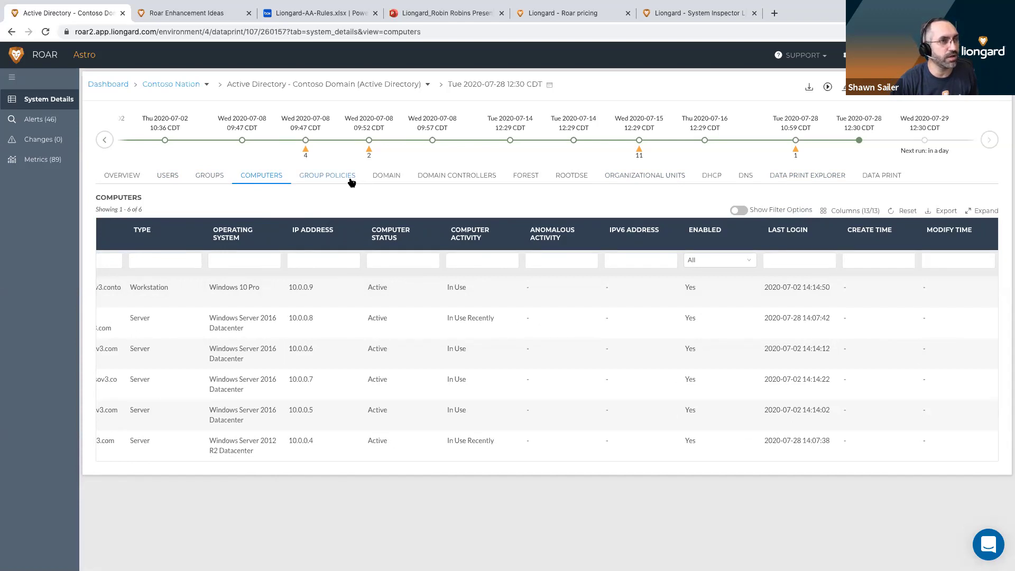
left_click(796, 142)
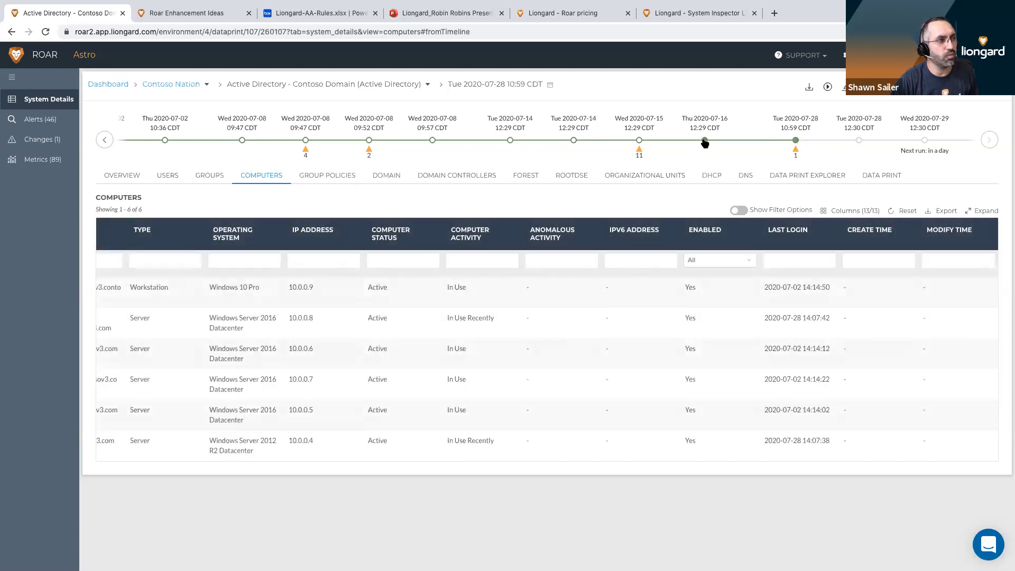
left_click(639, 142)
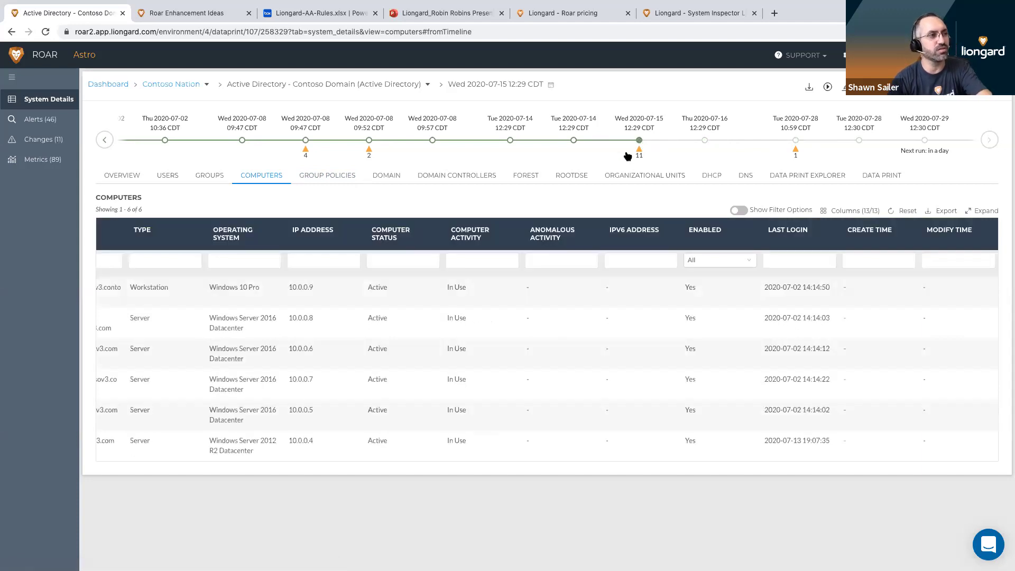
scroll(627, 156, "up", 5)
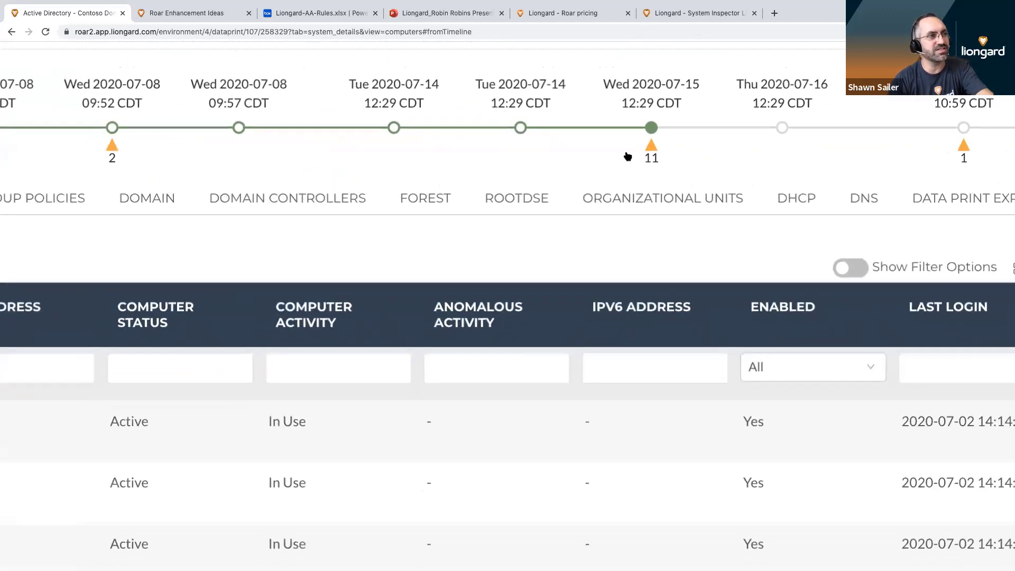
scroll(628, 156, "down", 5)
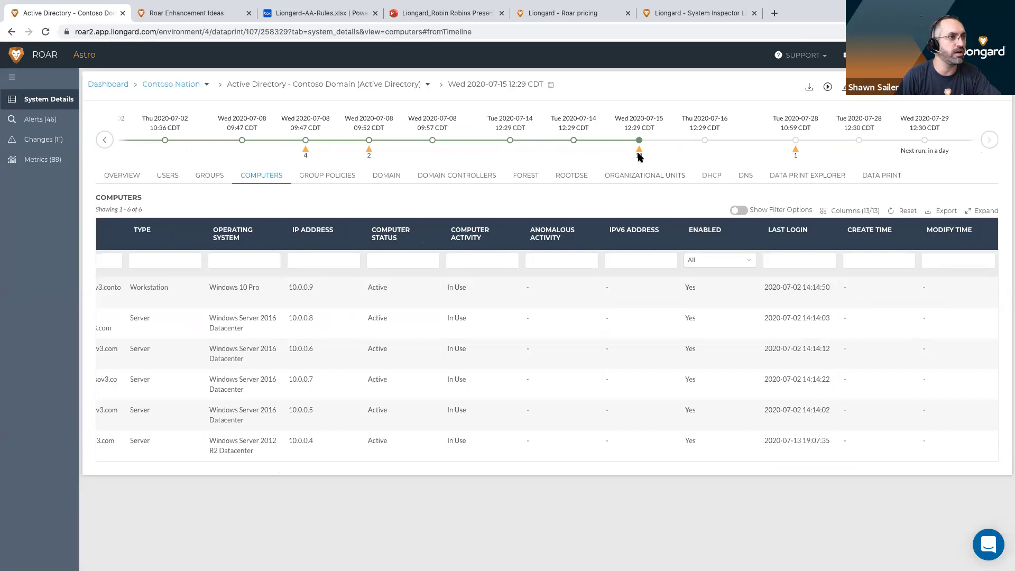
- Open the changes detected in the 2020-07-15 inspection and read through the privileged, active and RDP user list entries
left_click(37, 142)
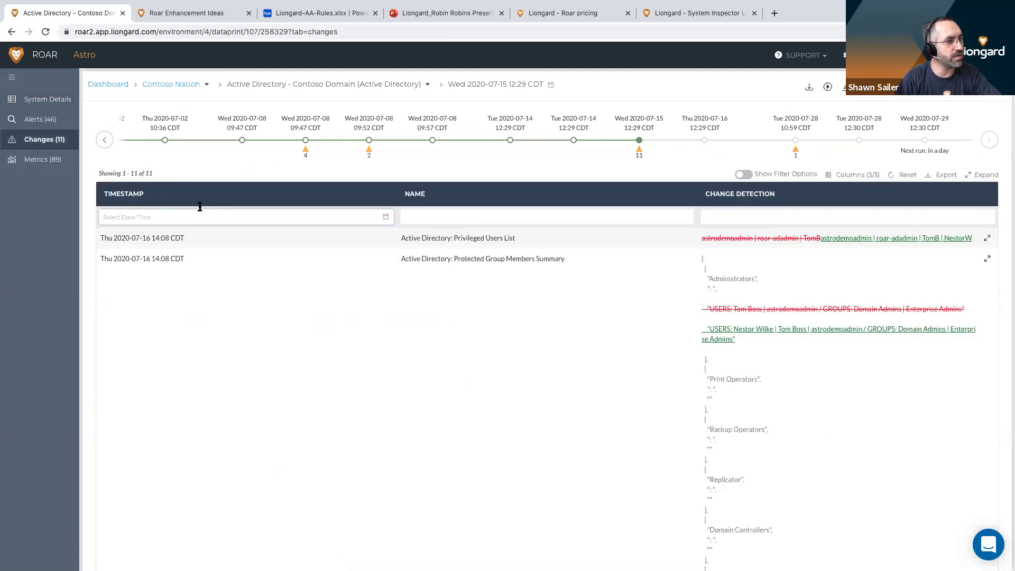
scroll(338, 280, "down", 5)
scroll(341, 284, "down", 3)
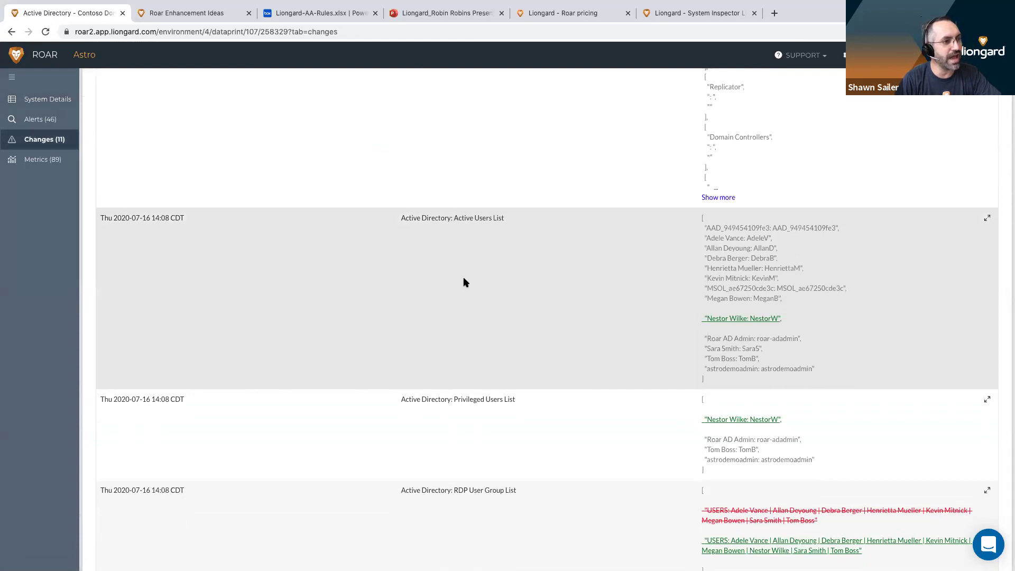
scroll(490, 280, "down", 1)
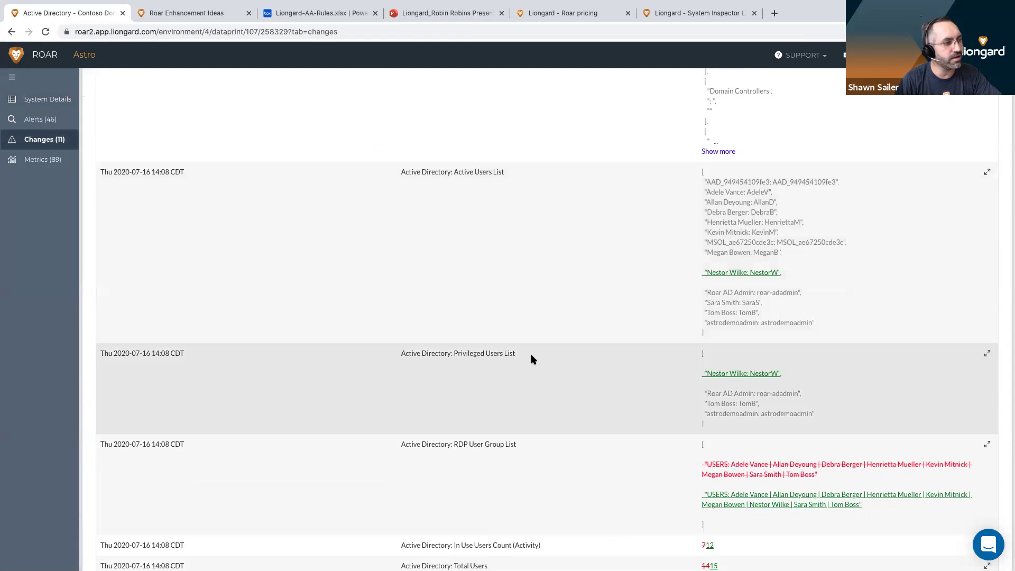
left_click_drag(531, 354, 414, 353)
scroll(465, 365, "down", 6)
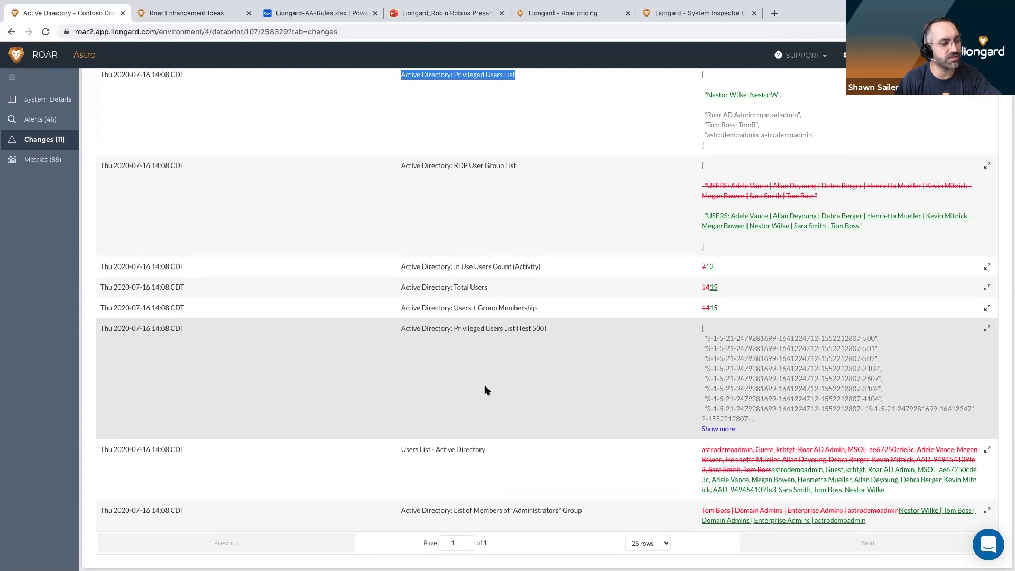
- Examine the detected change to the list of members of the "Administrators" group, comparing removed and added text
triple_click(514, 510)
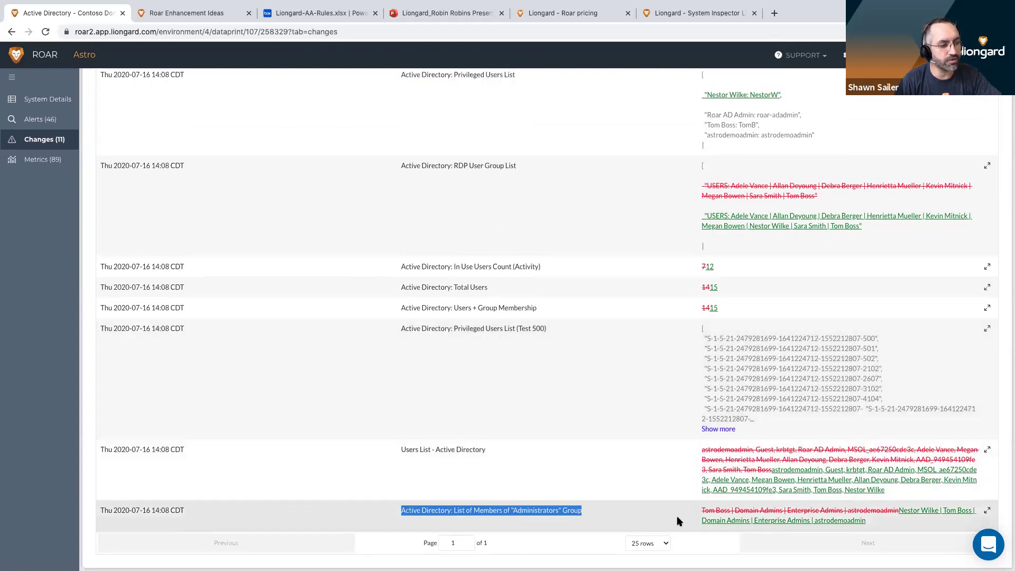
triple_click(702, 511)
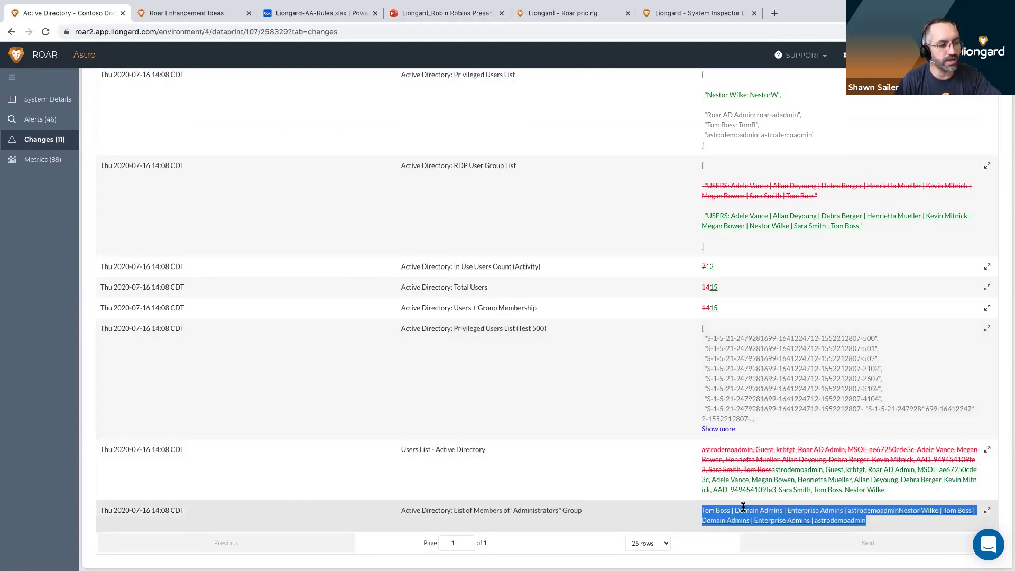
left_click(837, 506)
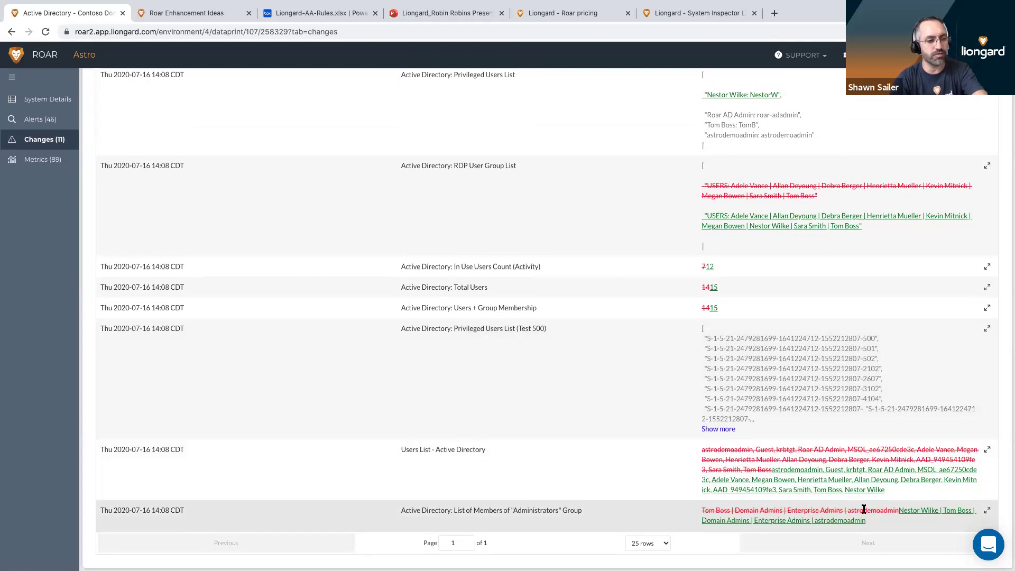
scroll(864, 508, "up", 5)
scroll(863, 509, "down", 5)
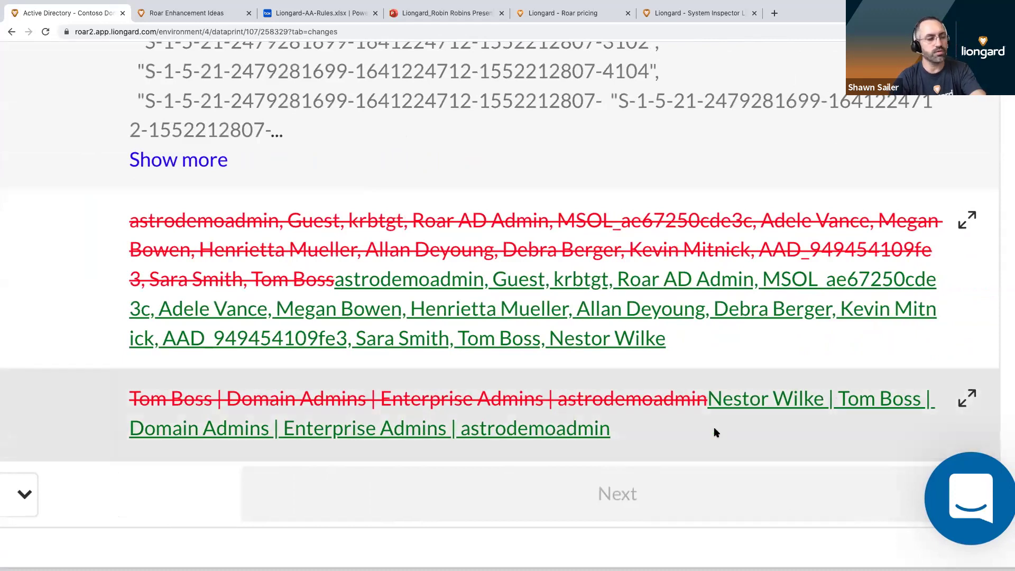
scroll(715, 432, "down", 5)
scroll(699, 344, "up", 10)
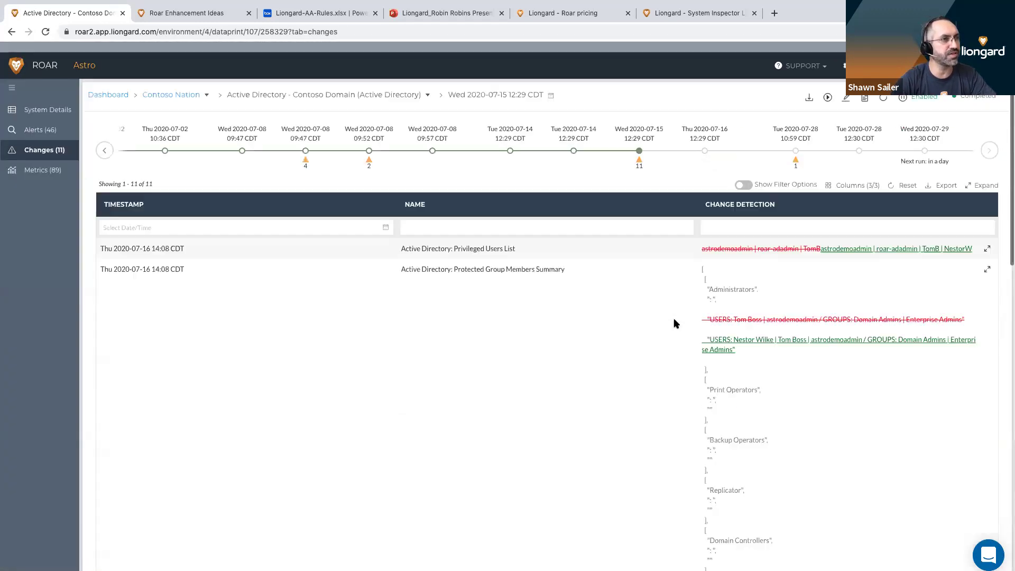
- Open the Actionable Alerts rules and filter them by system inspector "active" and rule name "change"
left_click(844, 55)
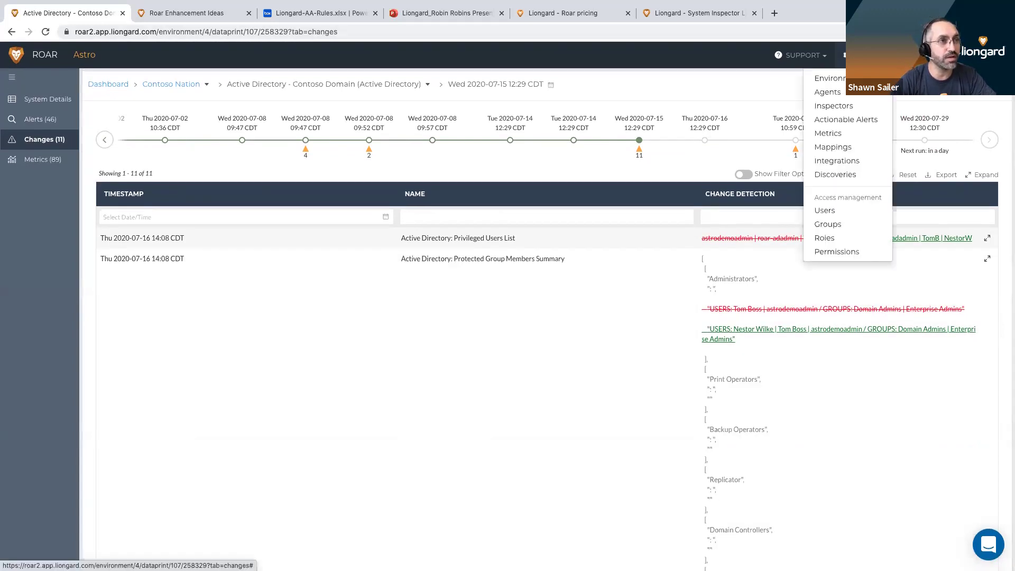
left_click(851, 117)
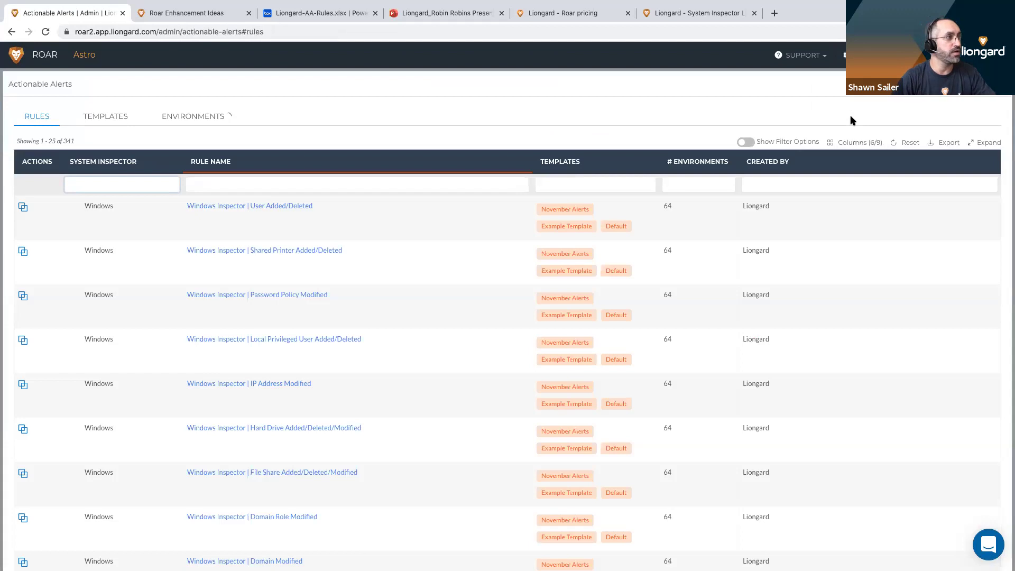
left_click(175, 180)
type("active")
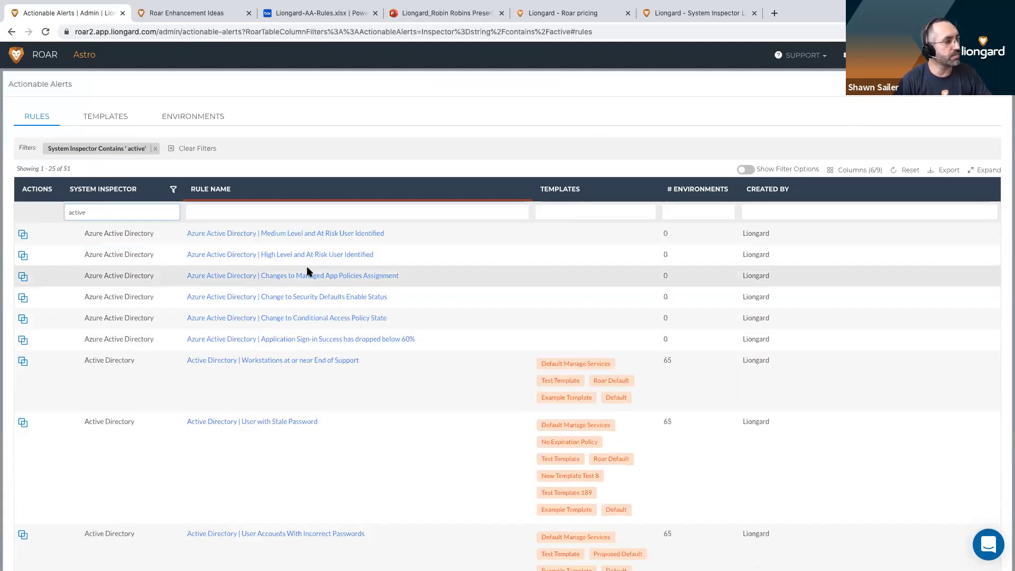
left_click(285, 211)
type("change")
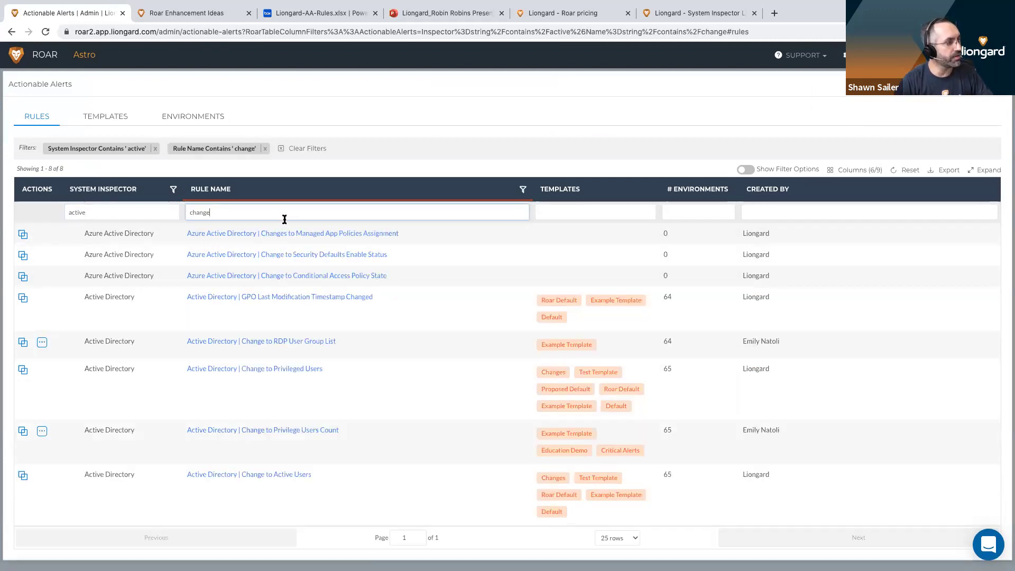
- Read the details of the "Active Directory | Change to Privileged Users" rule and close them
left_click(289, 372)
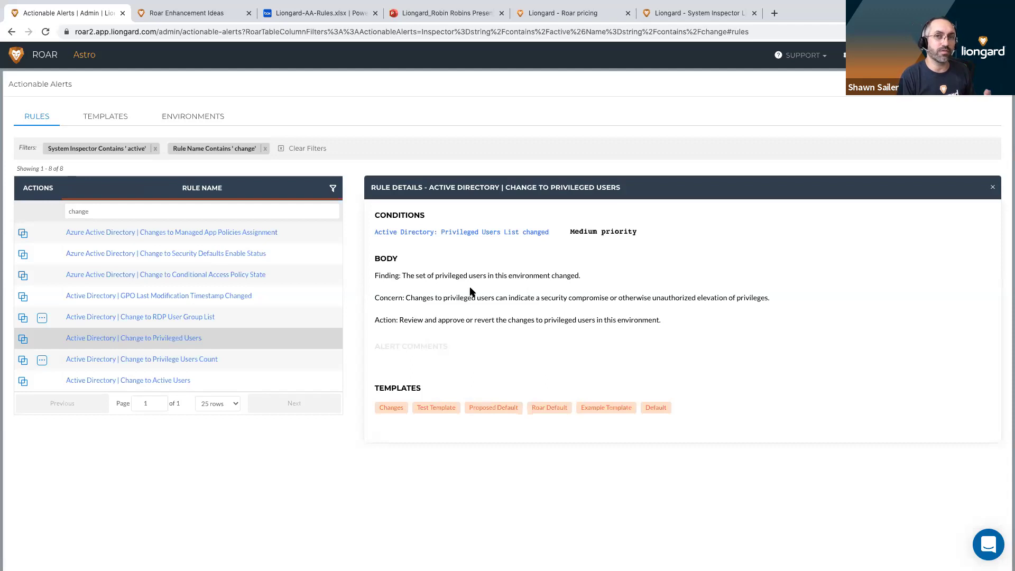
left_click(992, 189)
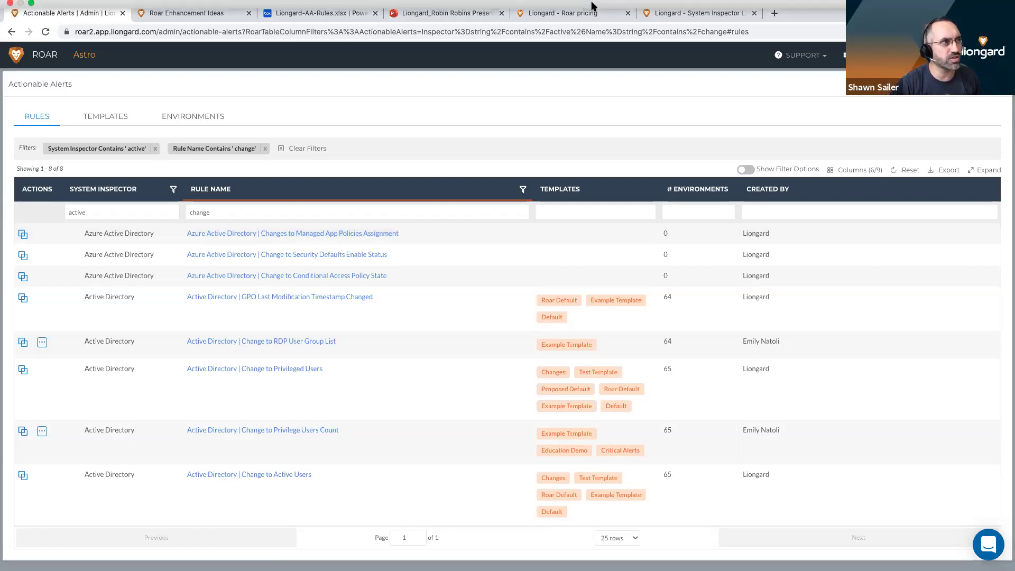
mouse_move(580, 12)
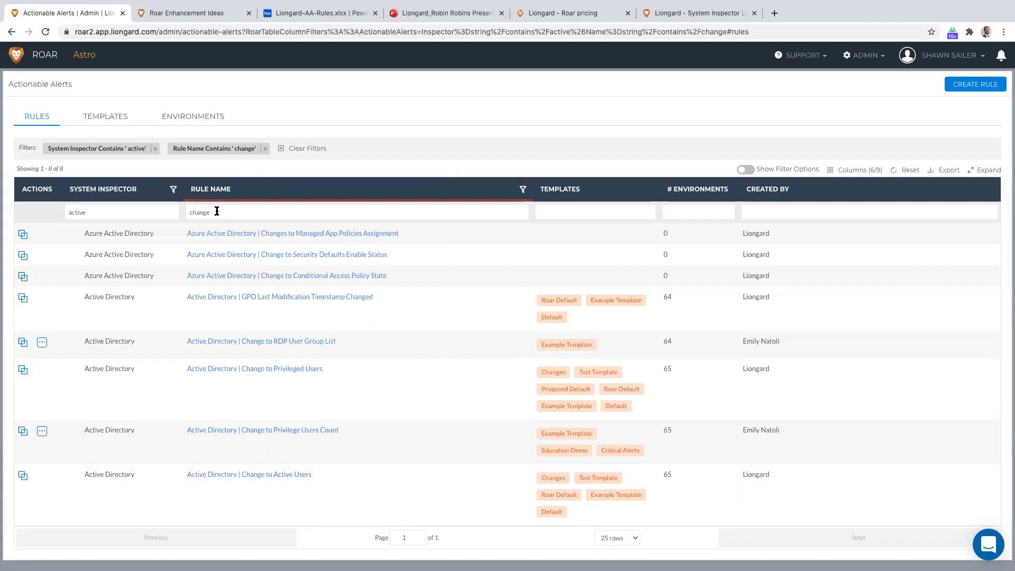
- Filter the alert rules by system inspector "office", look through the change rules, and replace the rule name filter with "forwar"
double_click(145, 215)
type("office")
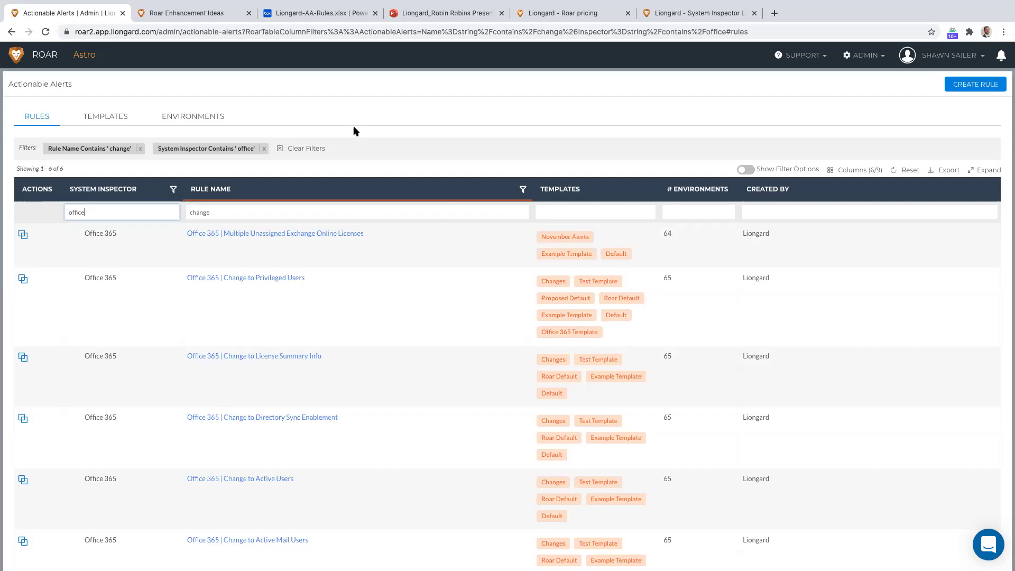
scroll(432, 193, "down", 2)
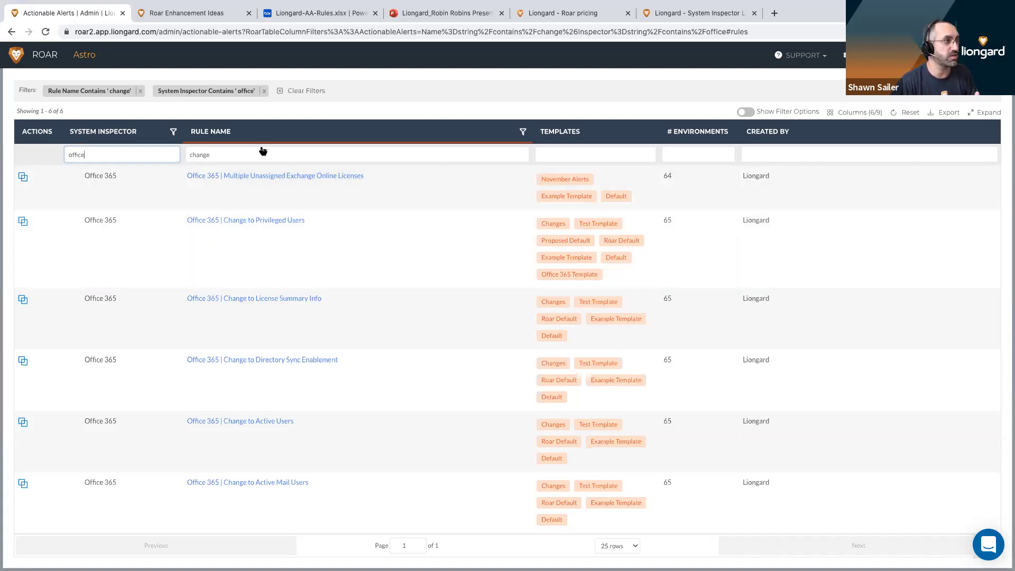
double_click(227, 157)
type("forwar")
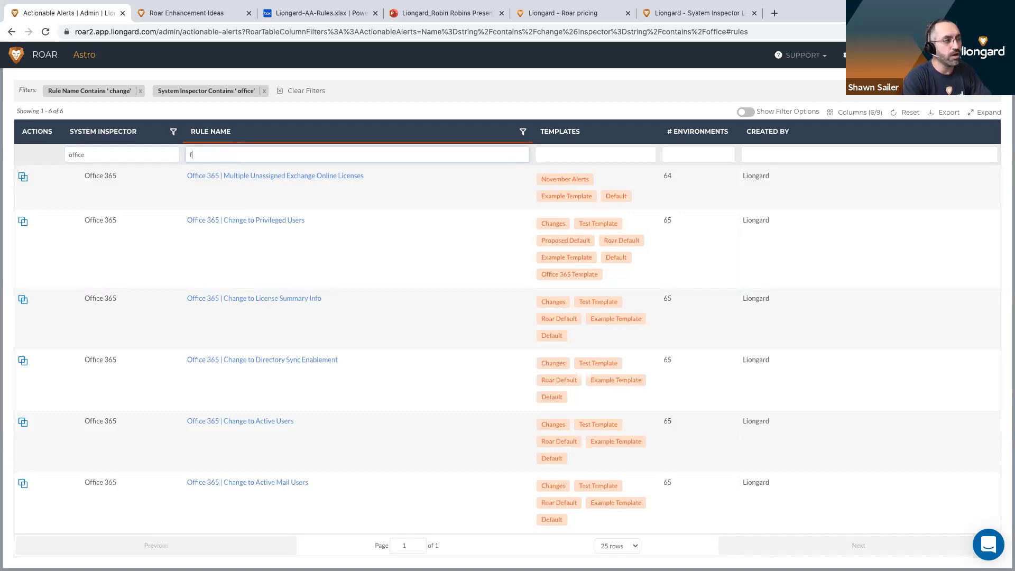
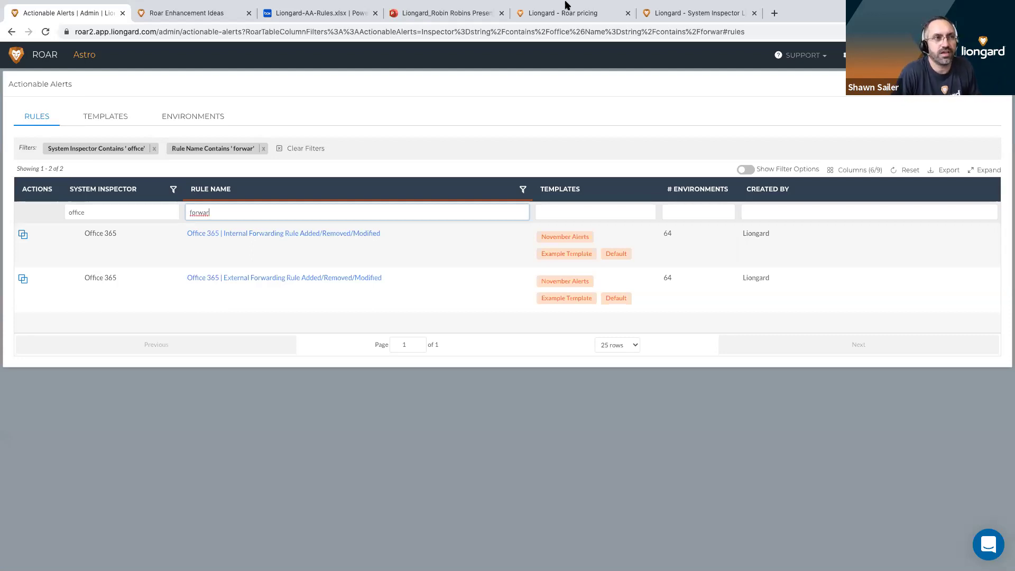
- Open the Office 365 inspector from the inspectors list and open its Contoso Nation system
left_click(843, 55)
left_click(863, 105)
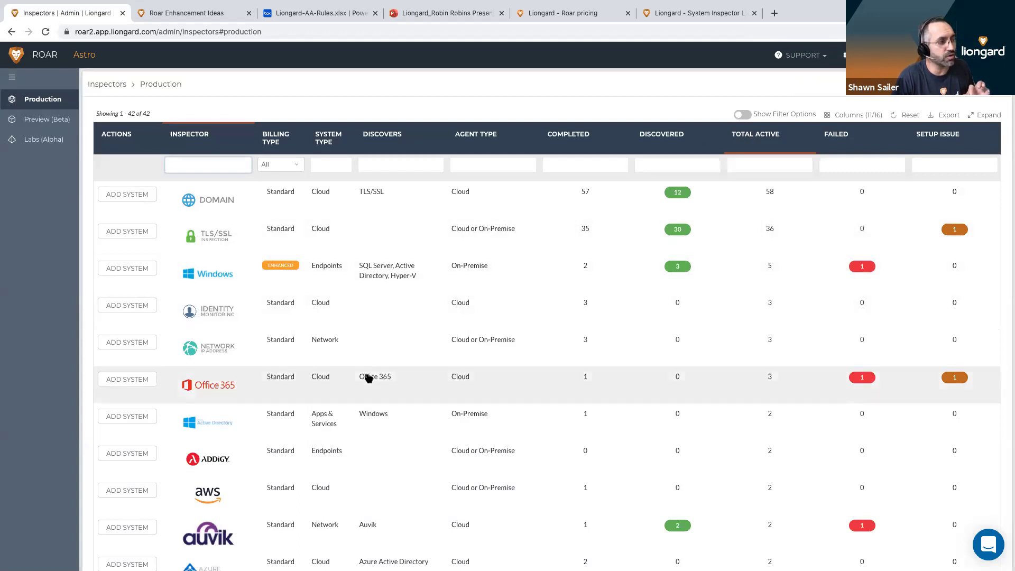
left_click(368, 377)
scroll(259, 449, "down", 2)
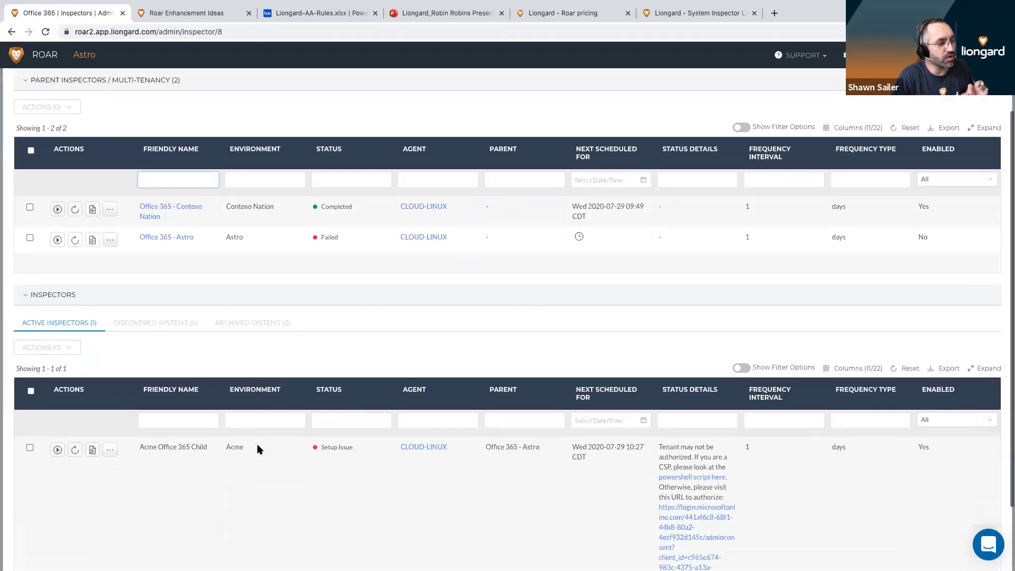
scroll(251, 436, "down", 3)
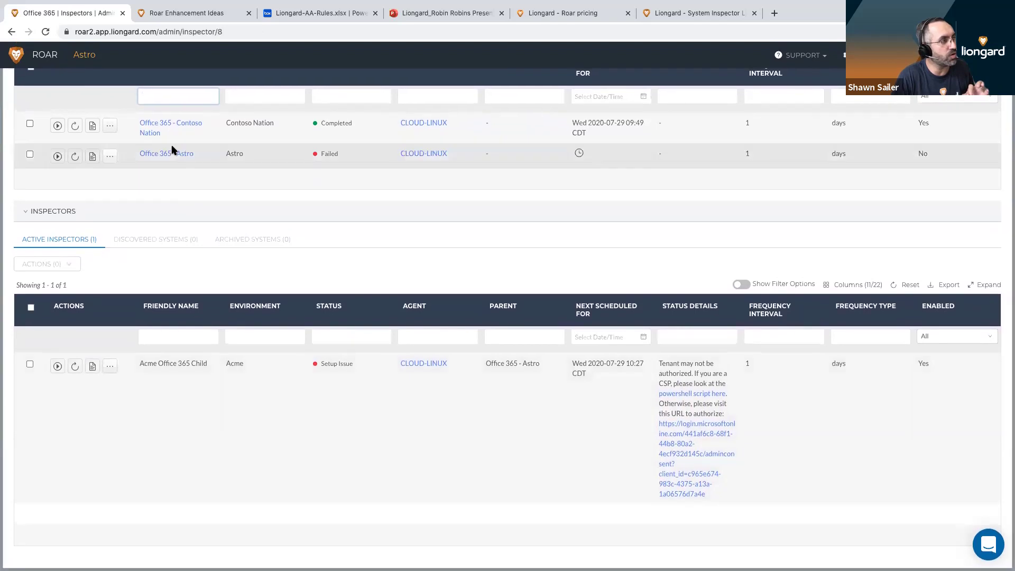
left_click(176, 126)
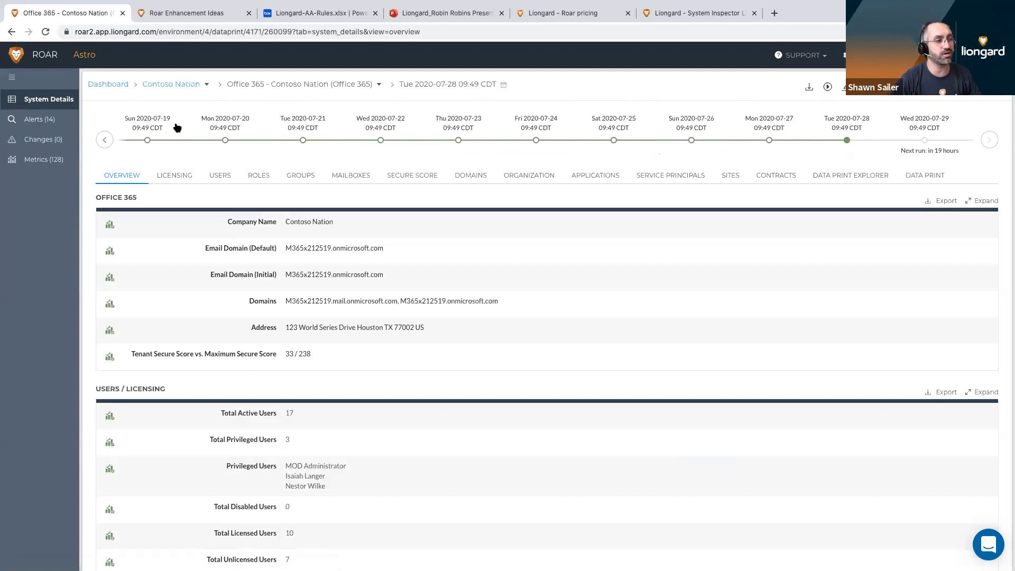
- Read through the Office 365 overview, including users, licensing and the directory last sync date
scroll(472, 386, "down", 2)
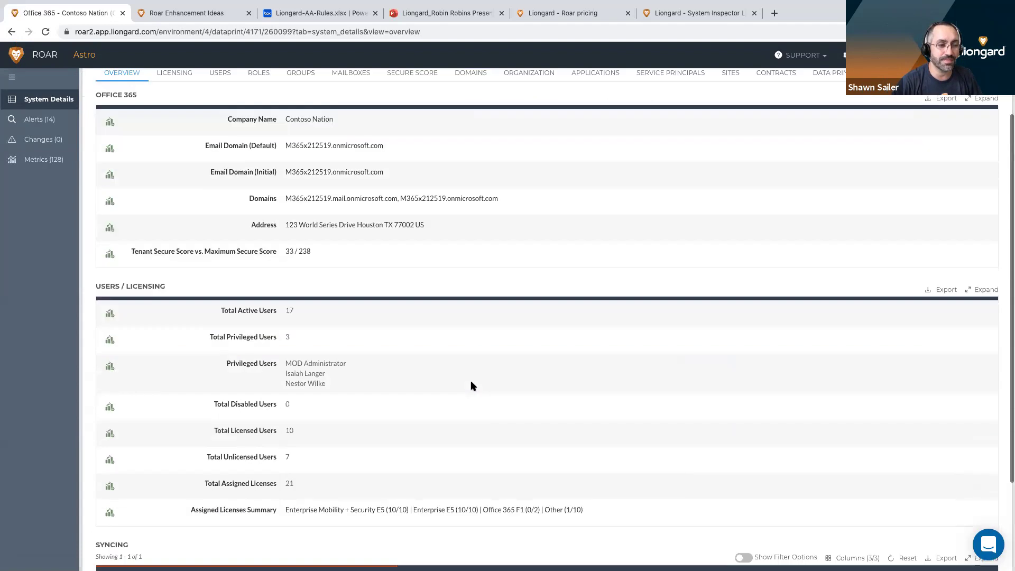
scroll(471, 386, "down", 2)
triple_click(714, 499)
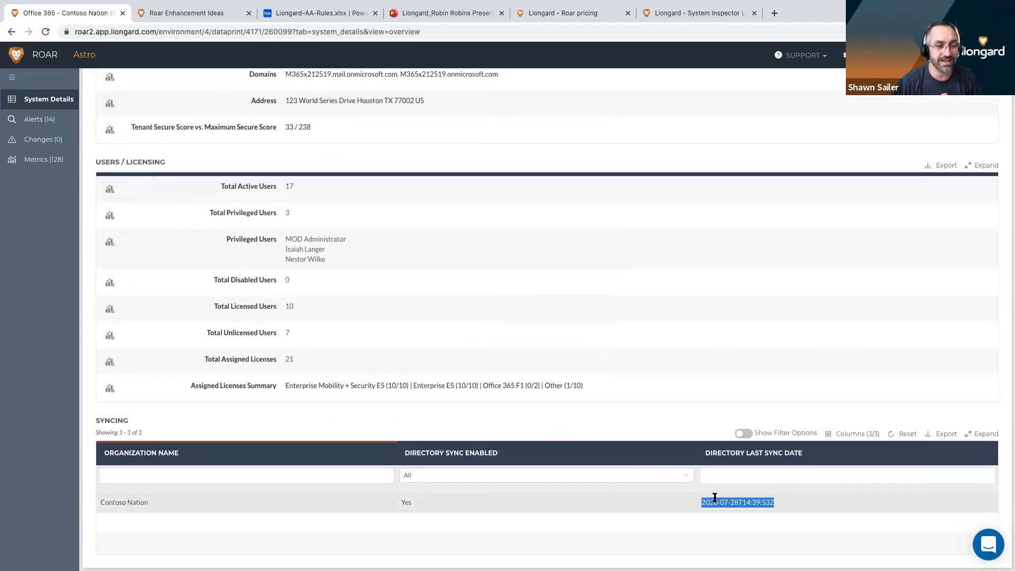
scroll(424, 181, "up", 4)
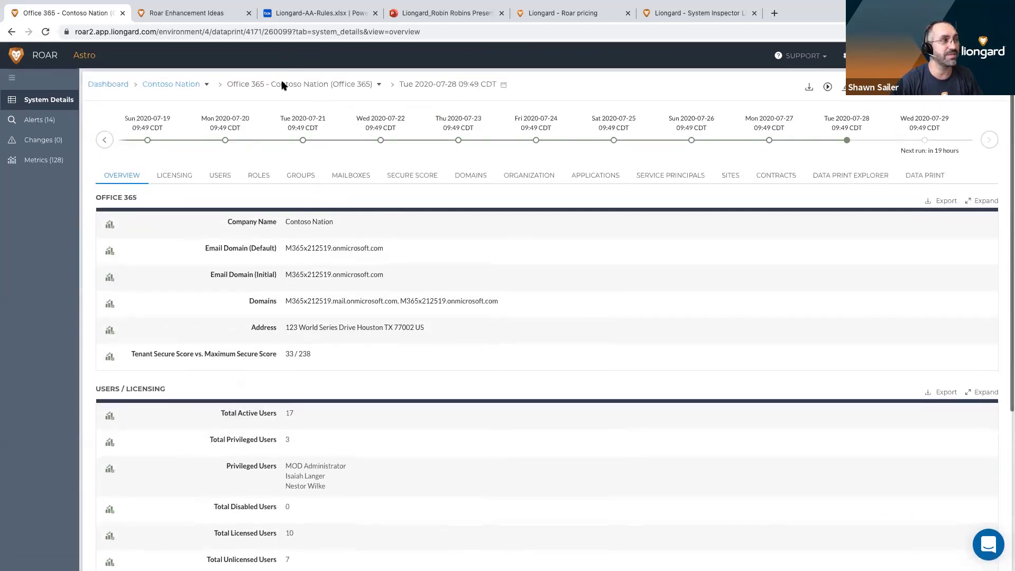
- Examine Contoso Nation's Office 365 licensing, user details including MFA status and storage, and secure score controls
left_click(175, 175)
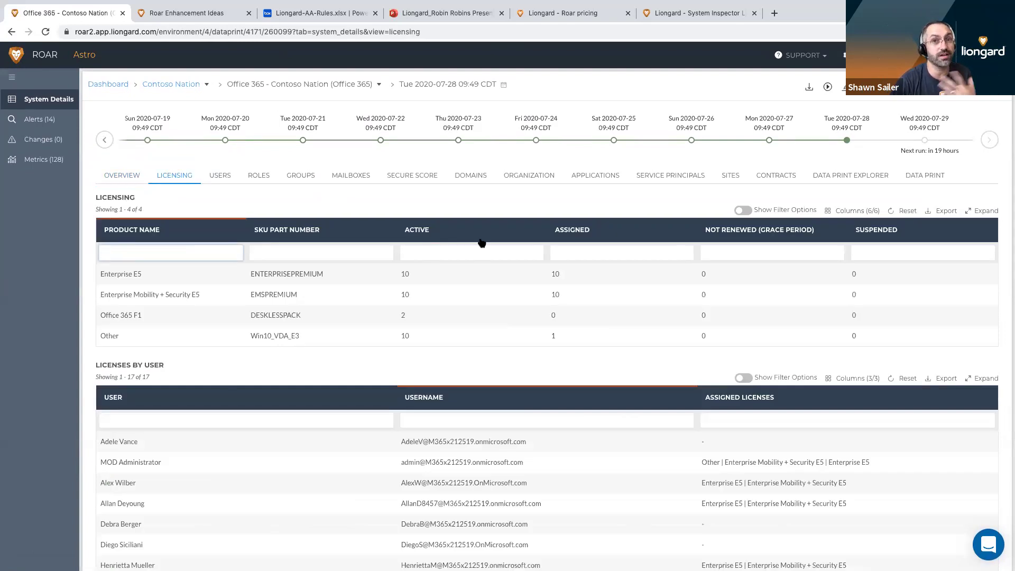
left_click(223, 179)
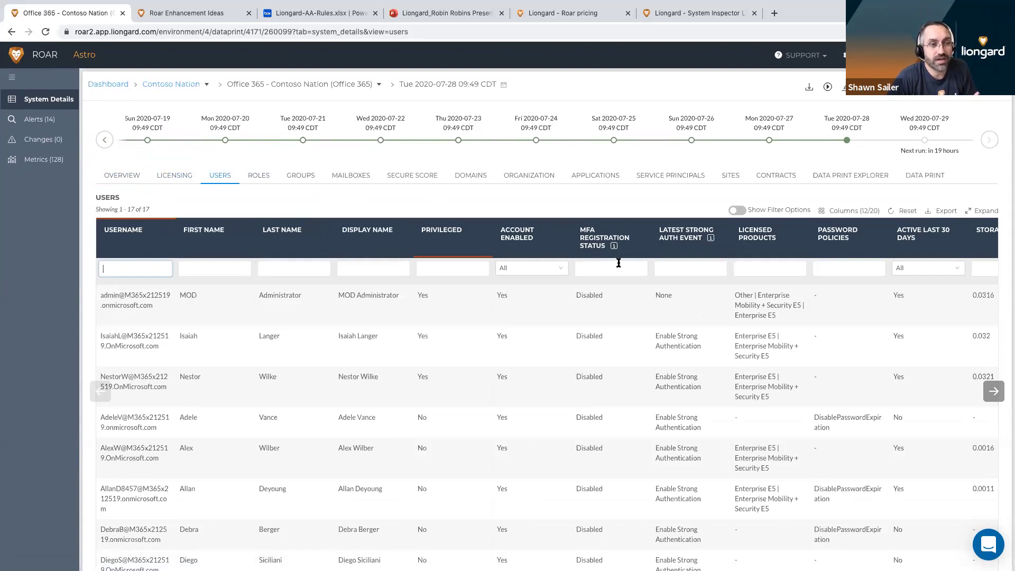
scroll(619, 263, "right", 2)
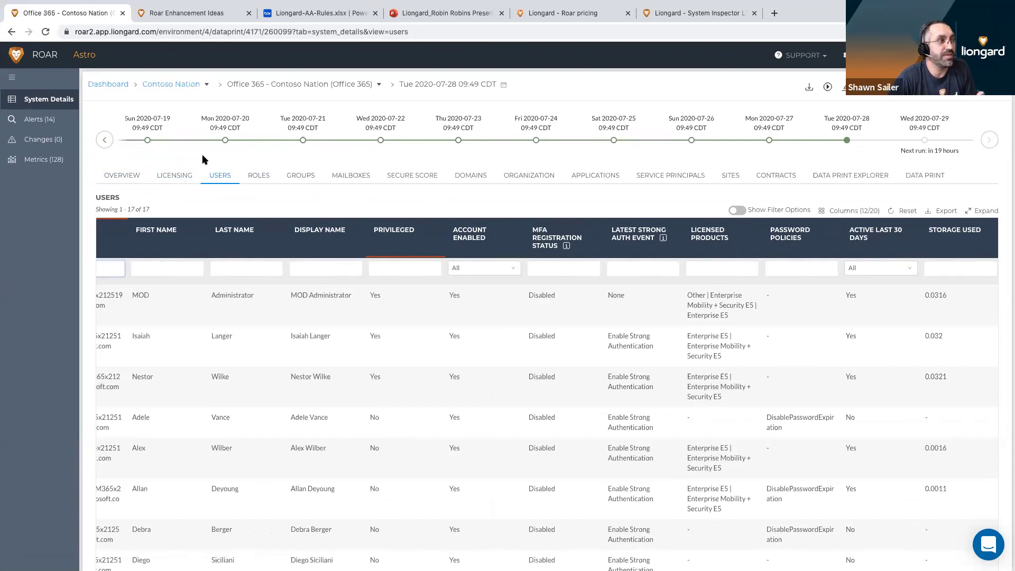
left_click(390, 181)
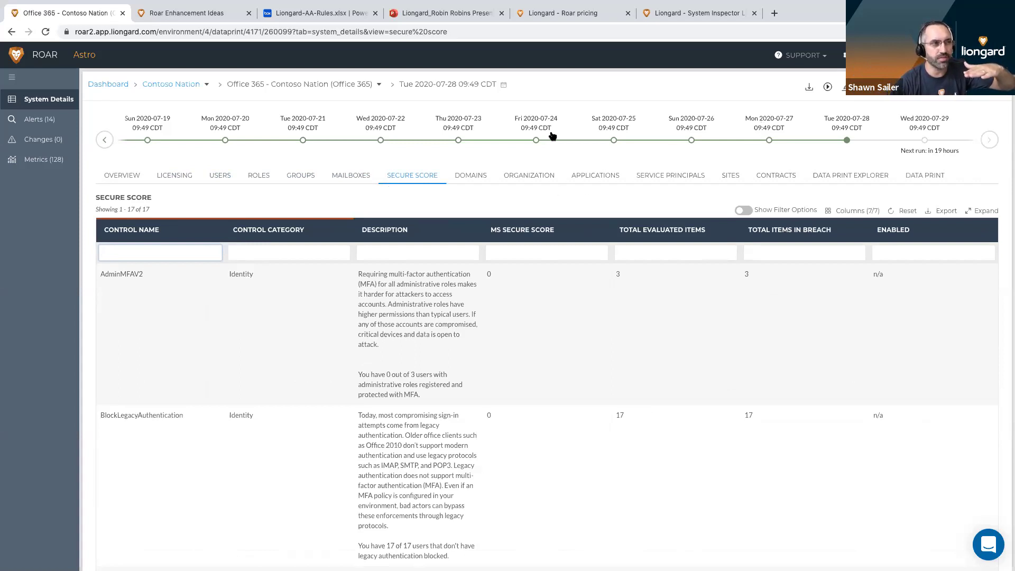
left_click(105, 139)
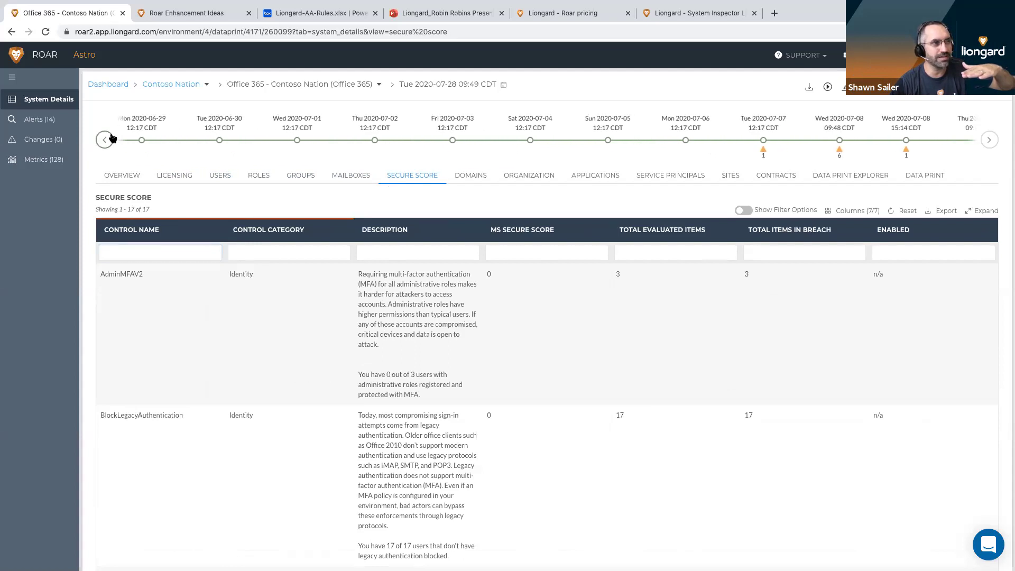
left_click(768, 140)
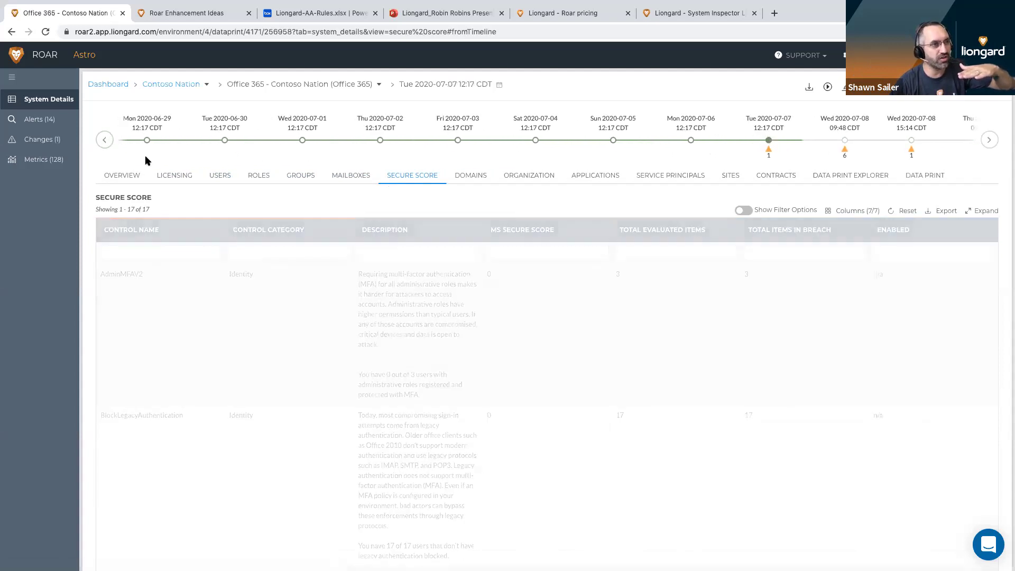
left_click(41, 139)
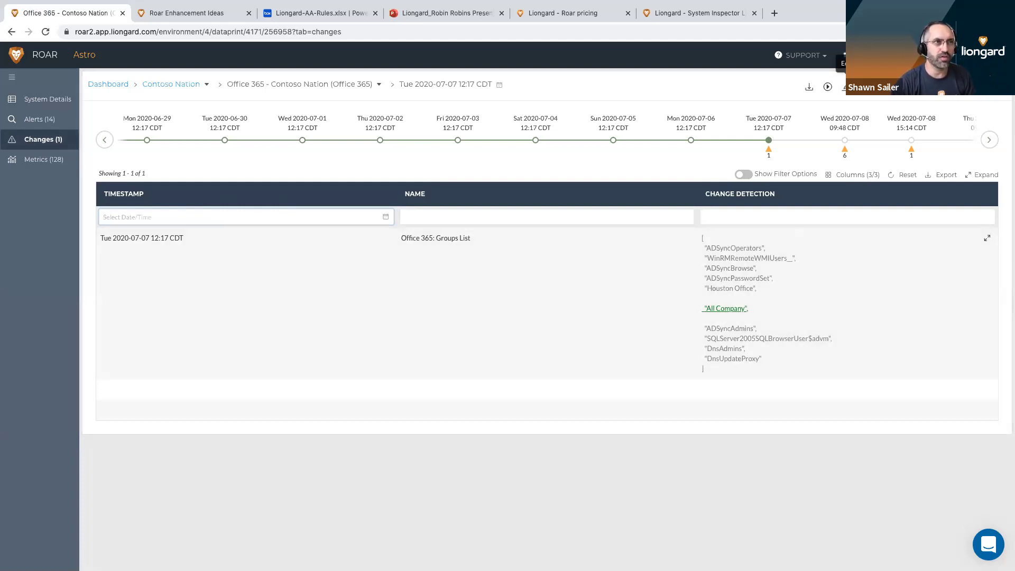
- Open the list of production inspectors and look through all the supported systems
left_click(845, 55)
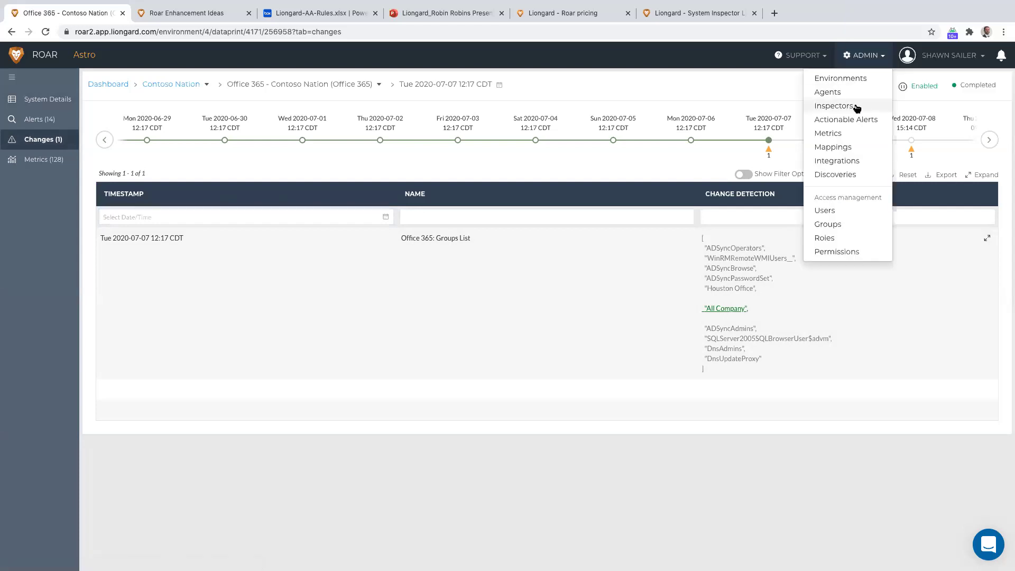
left_click(834, 106)
scroll(387, 326, "down", 1)
scroll(387, 326, "down", 20)
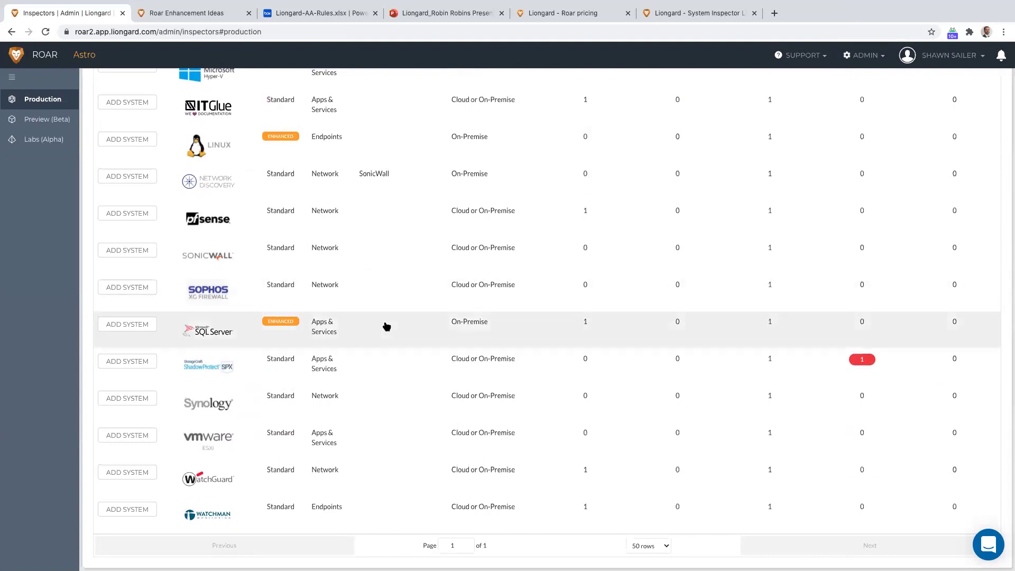
scroll(386, 327, "up", 7)
scroll(386, 326, "up", 15)
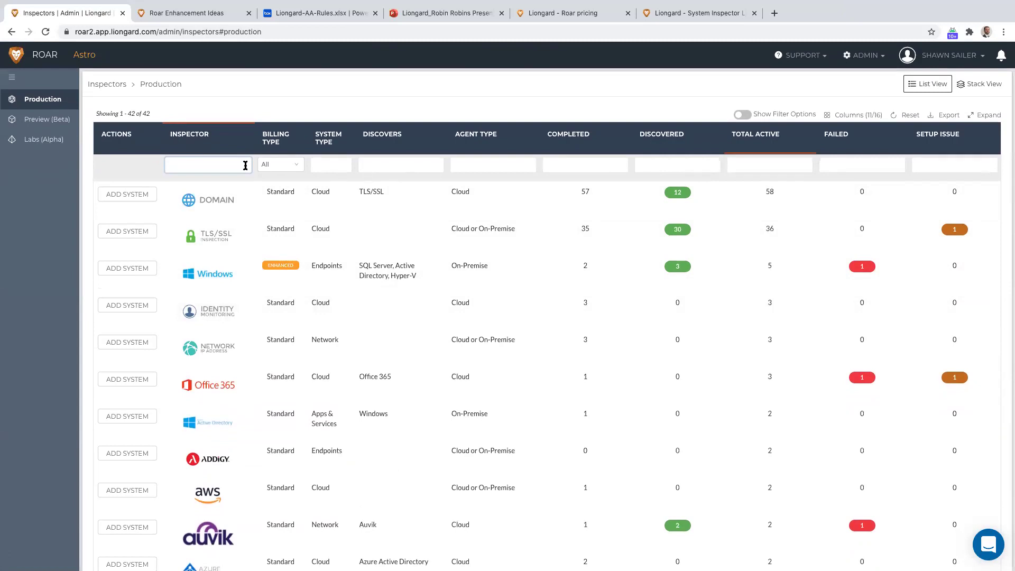
- Filter the inspectors by "win", open the Windows inspector, and open its "Server - Windows - (Demov3-advm)" system
type("win")
key("BackSpace")
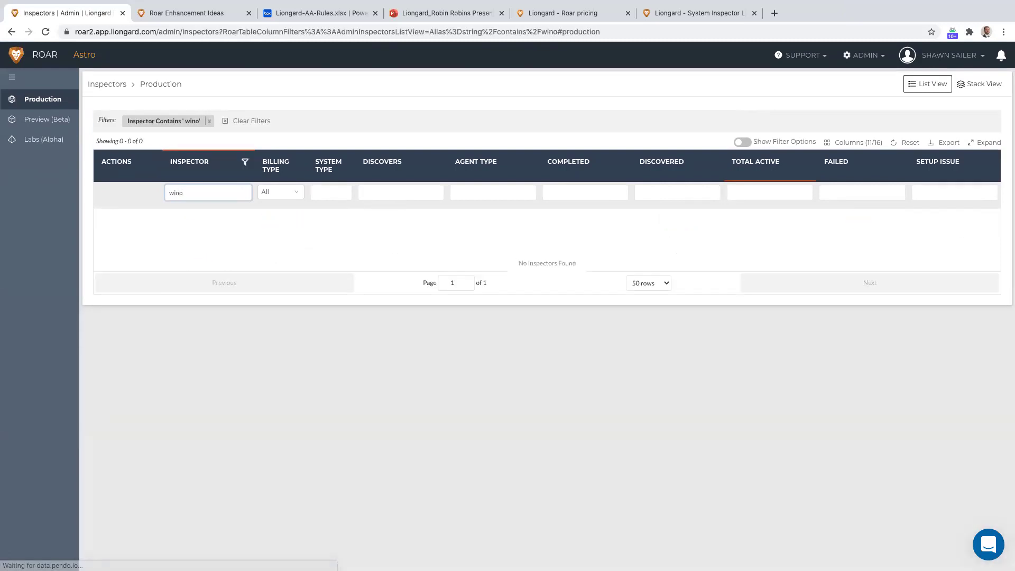
left_click(214, 227)
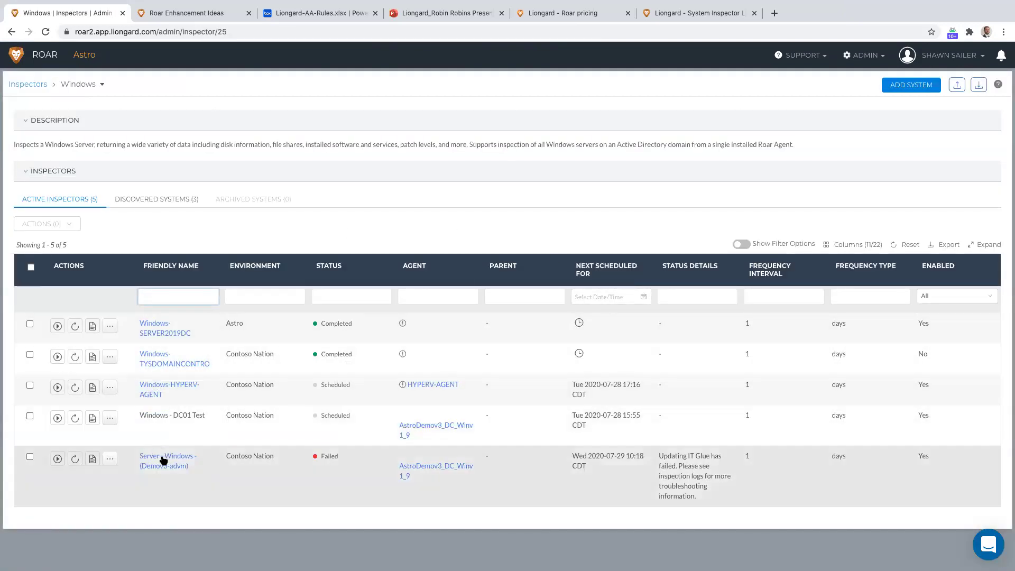
left_click(163, 459)
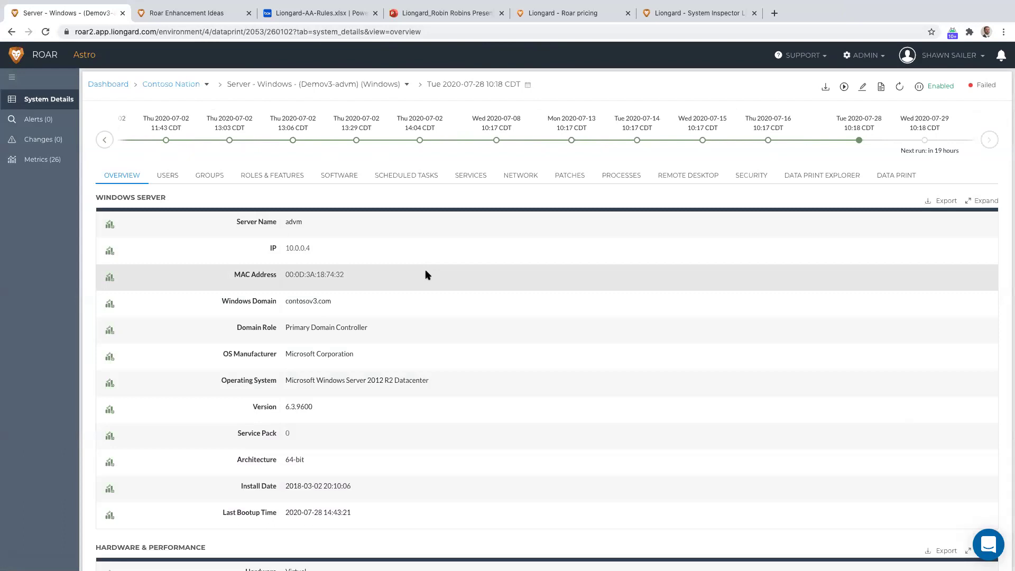
- Review the Windows server overview, covering domain role, operating system, hardware and performance, drives and shares
scroll(426, 273, "down", 1)
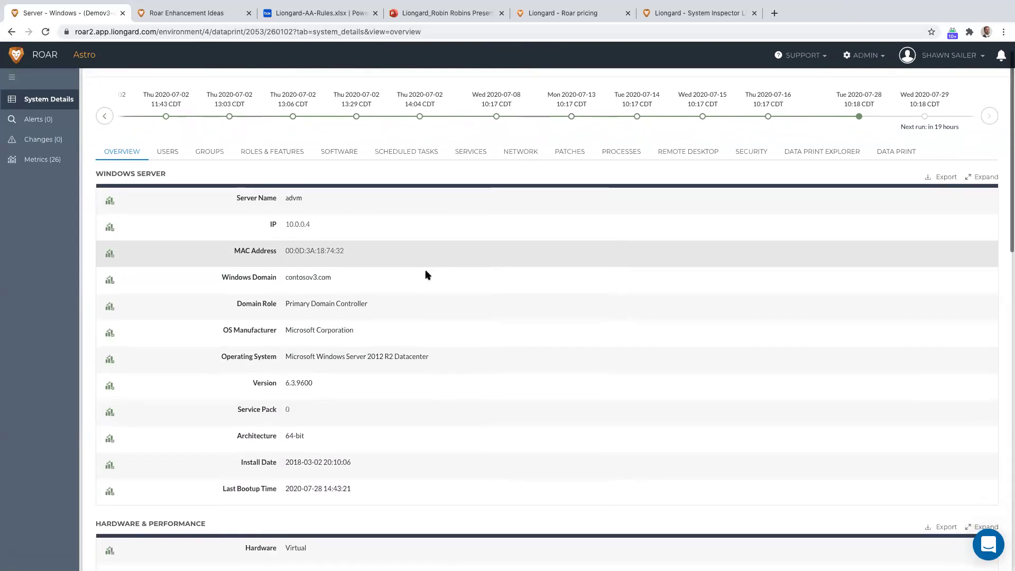
scroll(426, 274, "down", 1)
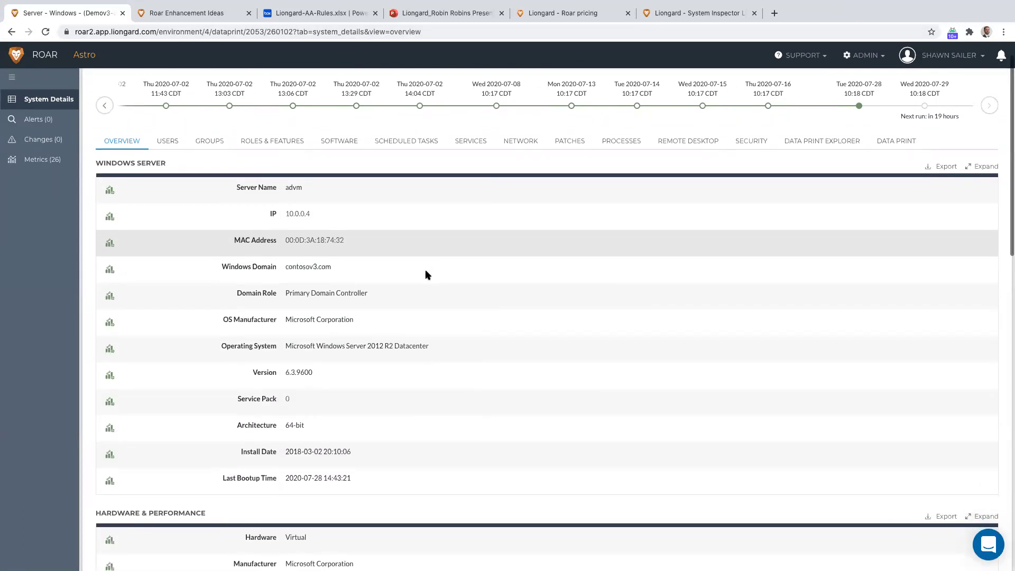
scroll(427, 274, "down", 1)
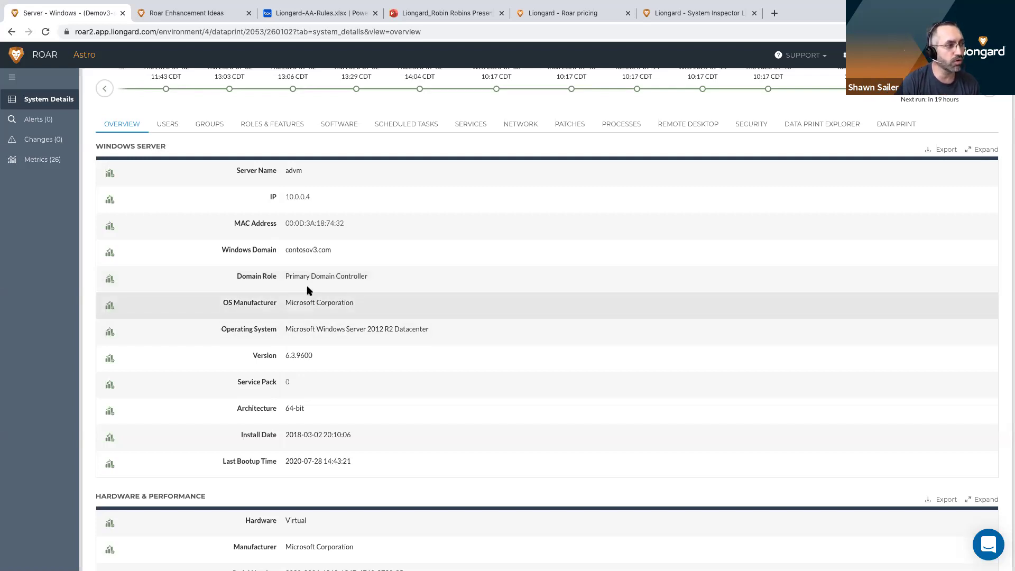
triple_click(333, 274)
scroll(367, 356, "down", 4)
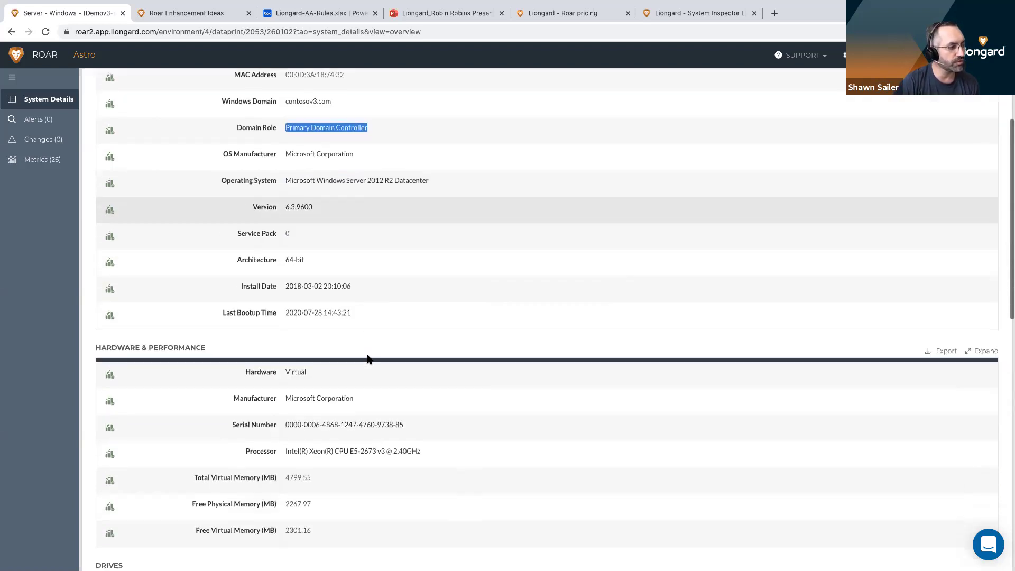
scroll(369, 359, "down", 9)
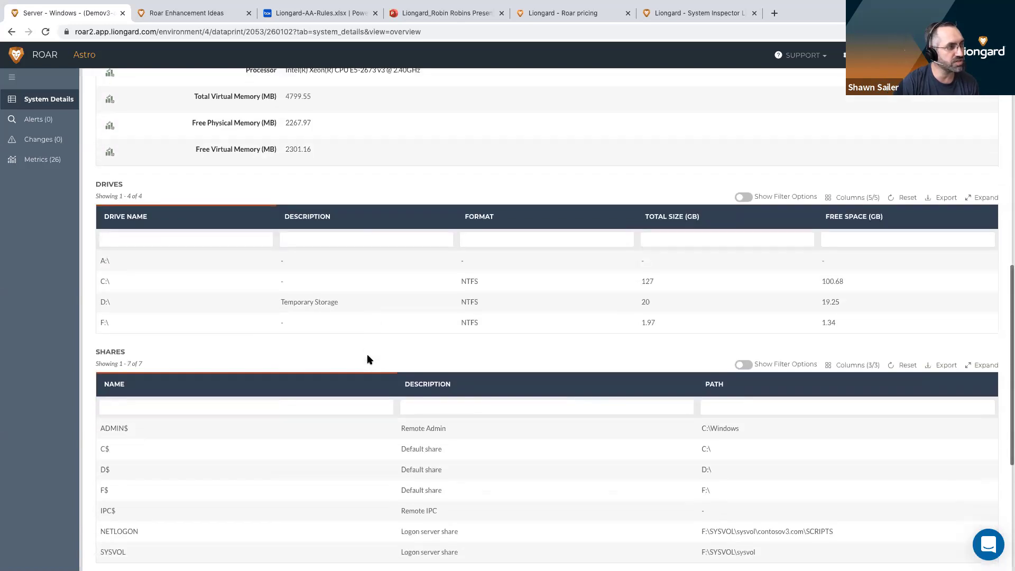
scroll(368, 360, "up", 13)
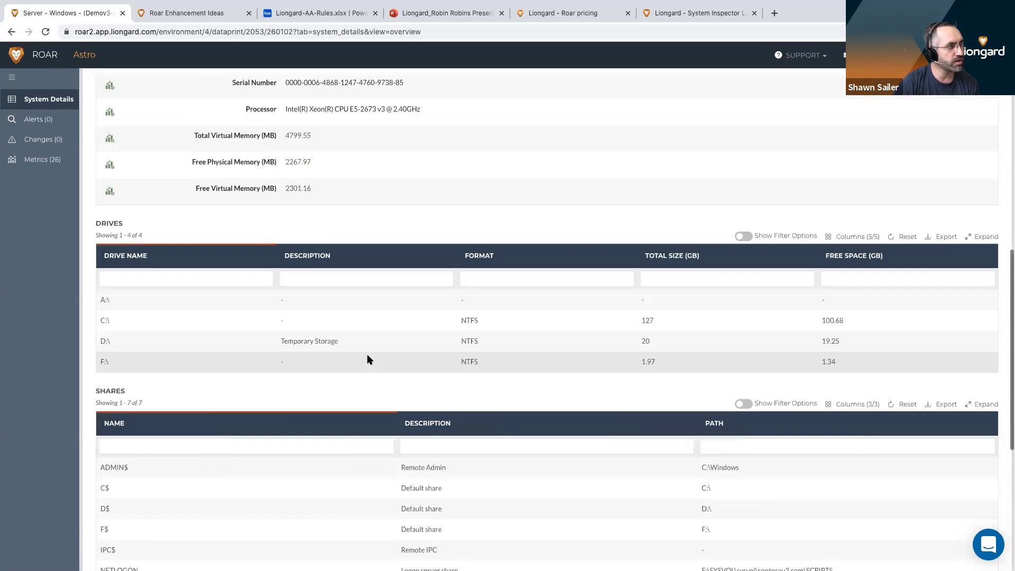
- Look through the Windows server's users, groups, roles and features, installed software and services
left_click(172, 177)
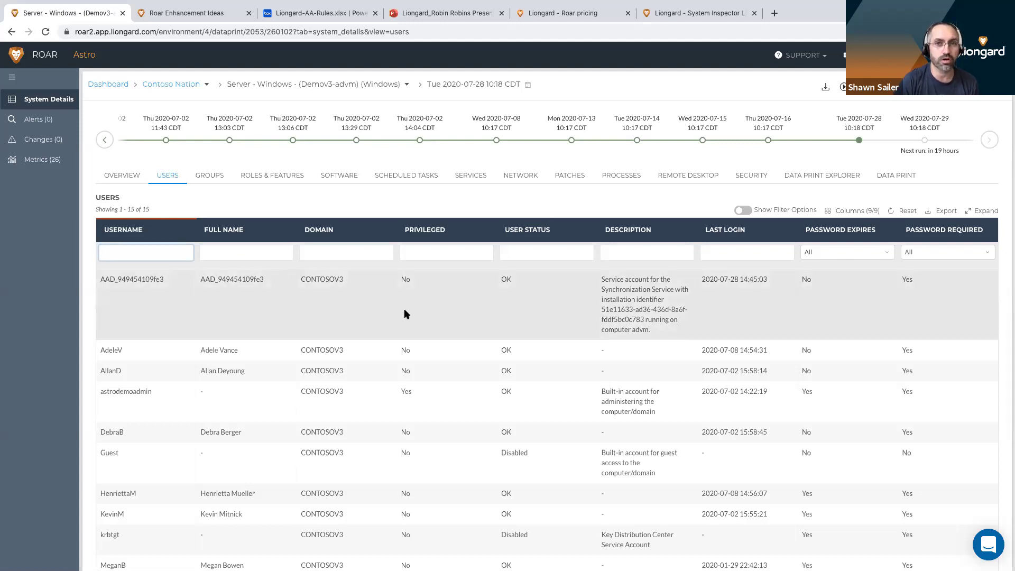
right_click(205, 179)
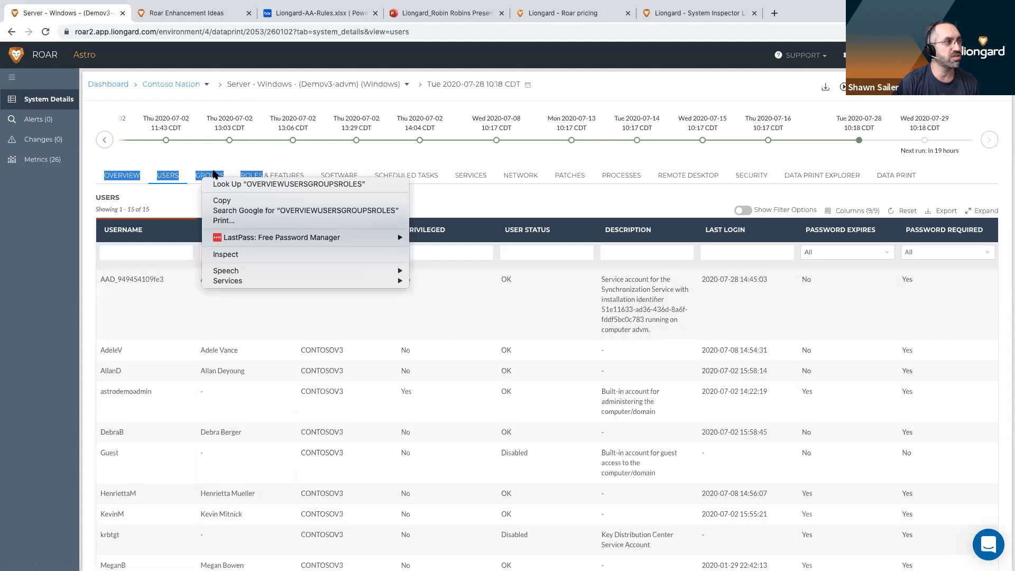
left_click(215, 175)
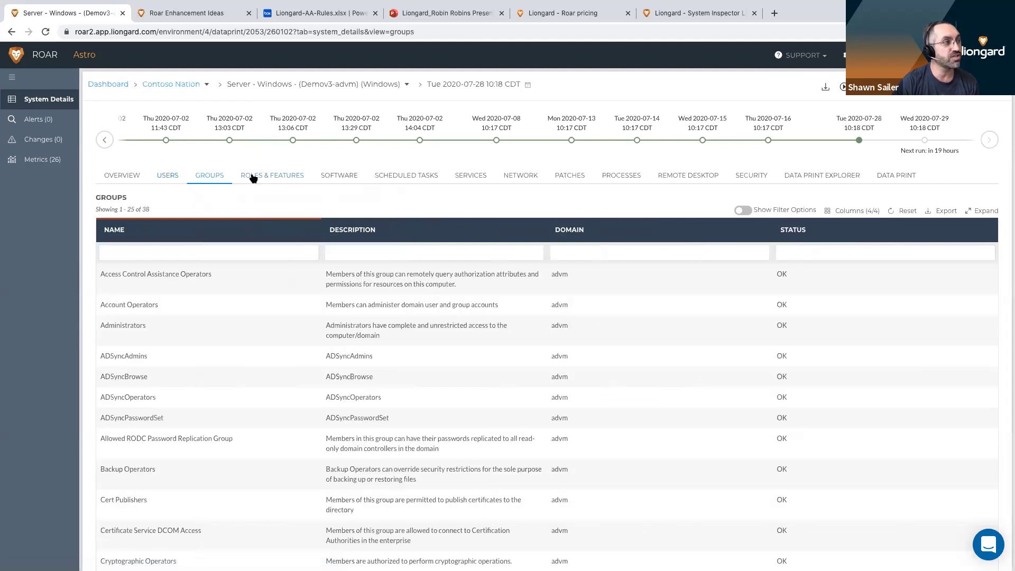
left_click(250, 175)
left_click(343, 178)
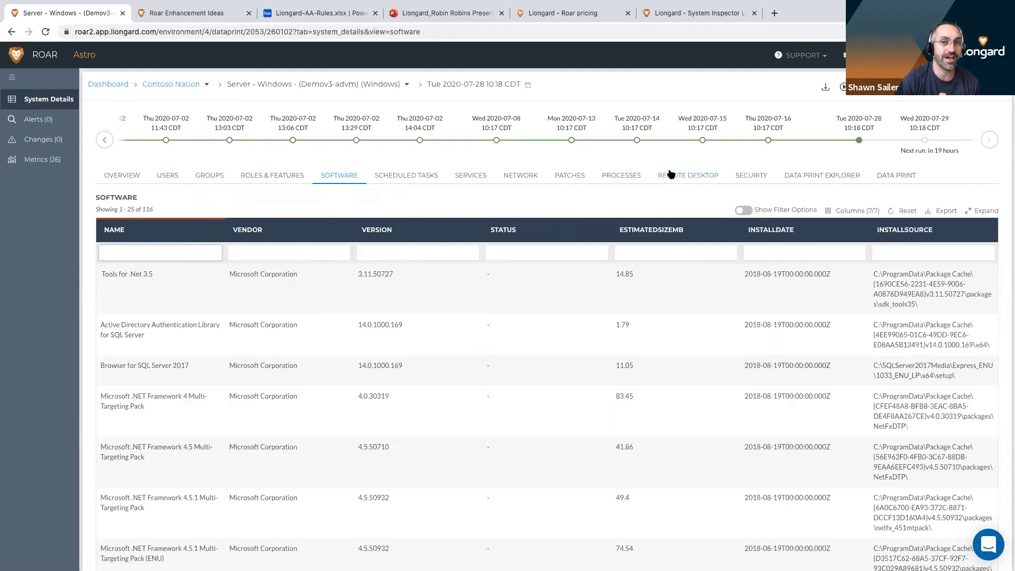
left_click(458, 181)
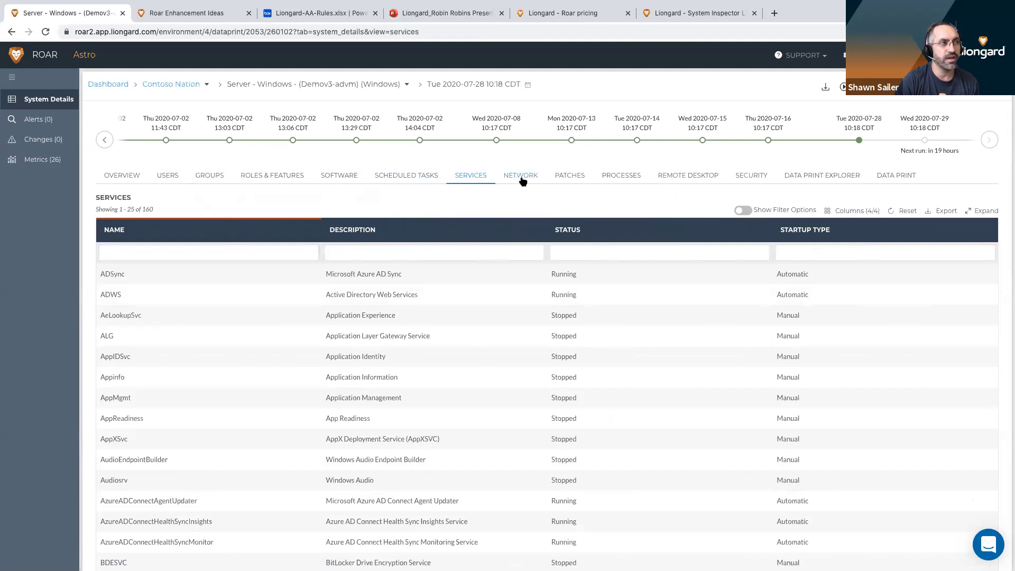
- Look at the Windows server's network data, then open its patches and filter them by the status "fail"
left_click(520, 180)
left_click(566, 181)
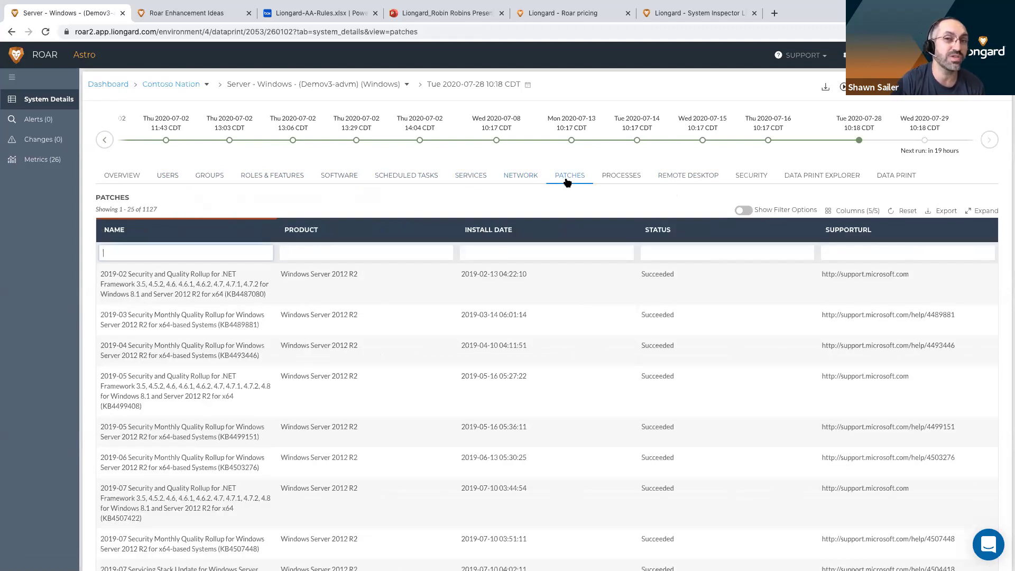
left_click(679, 251)
type("fail")
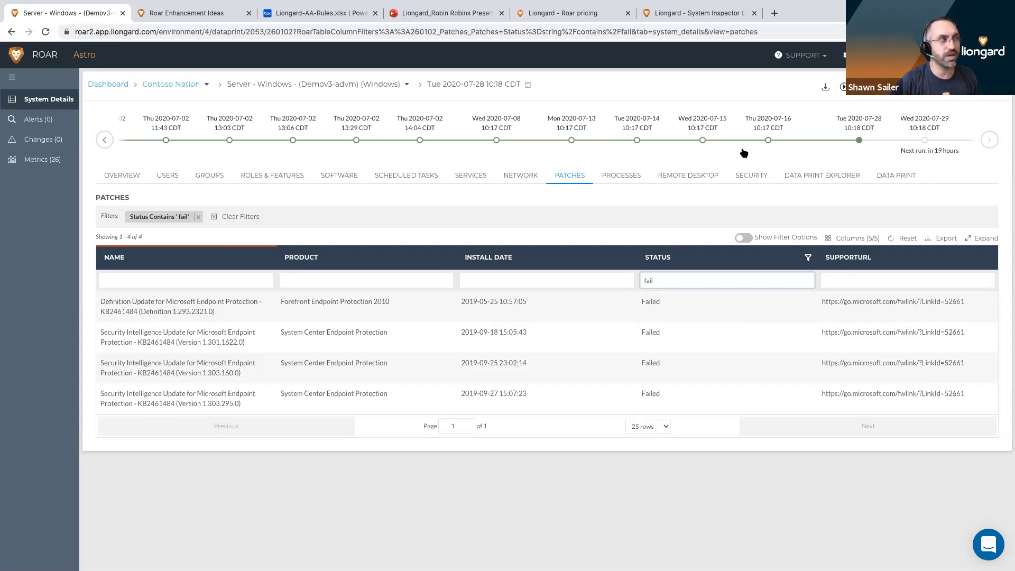
- Return to the list of all environments and open the Contoso Nation environment
left_click(30, 62)
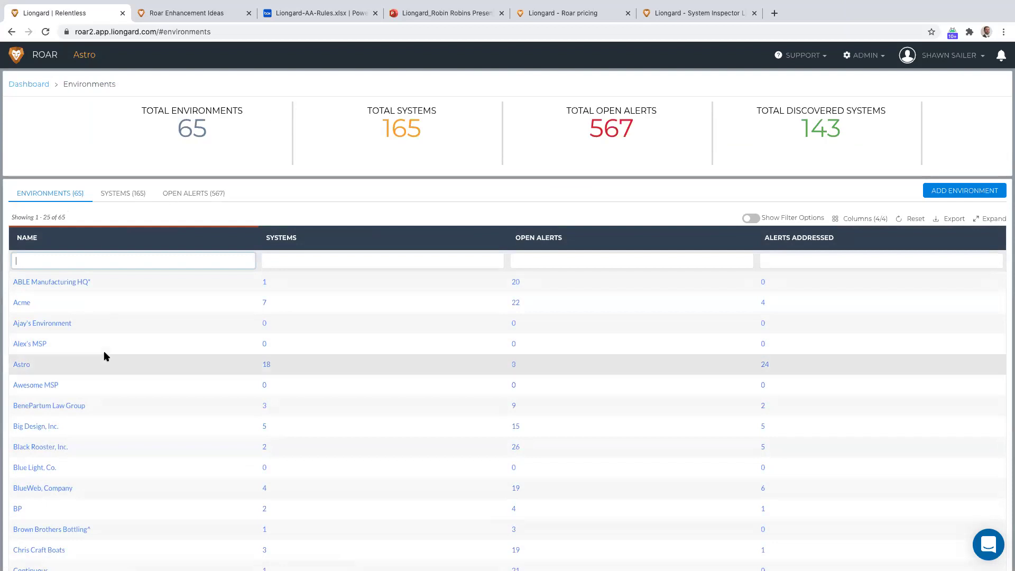
scroll(104, 356, "down", 5)
left_click(34, 344)
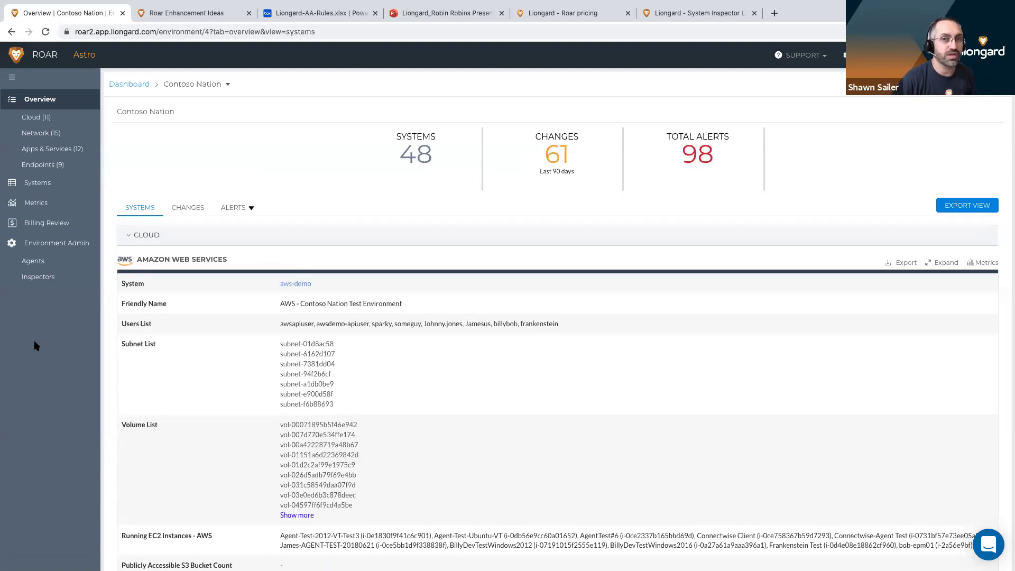
- Look through Contoso Nation's systems overview by category, covering Network, Apps & Services and Cloud
left_click(68, 130)
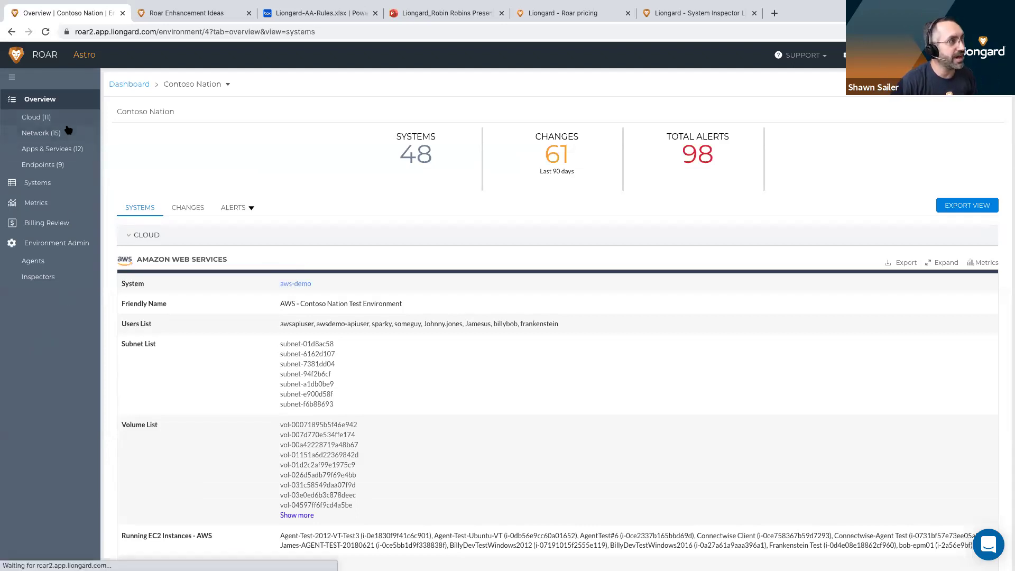
left_click(63, 150)
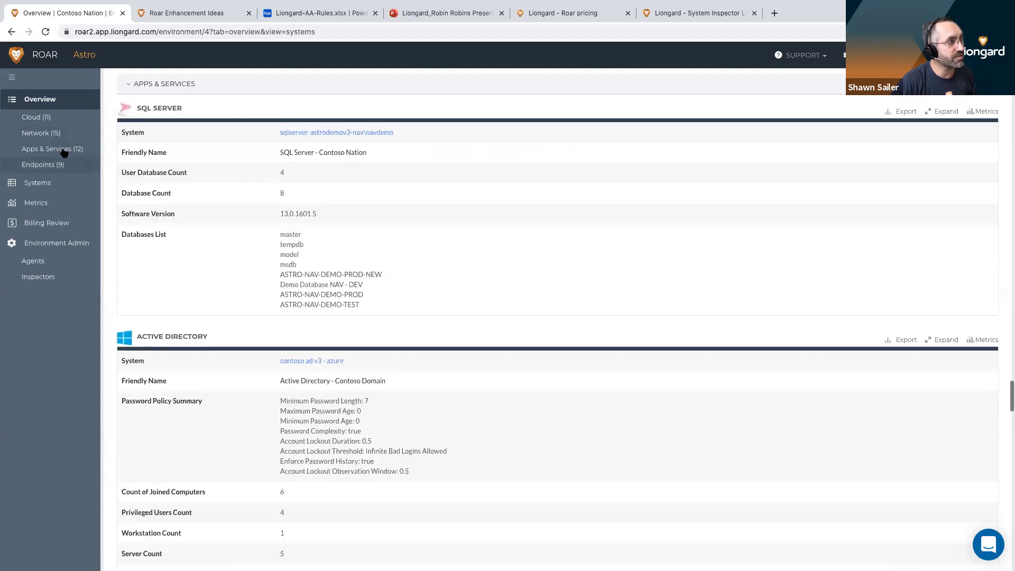
left_click(62, 120)
scroll(396, 204, "up", 5)
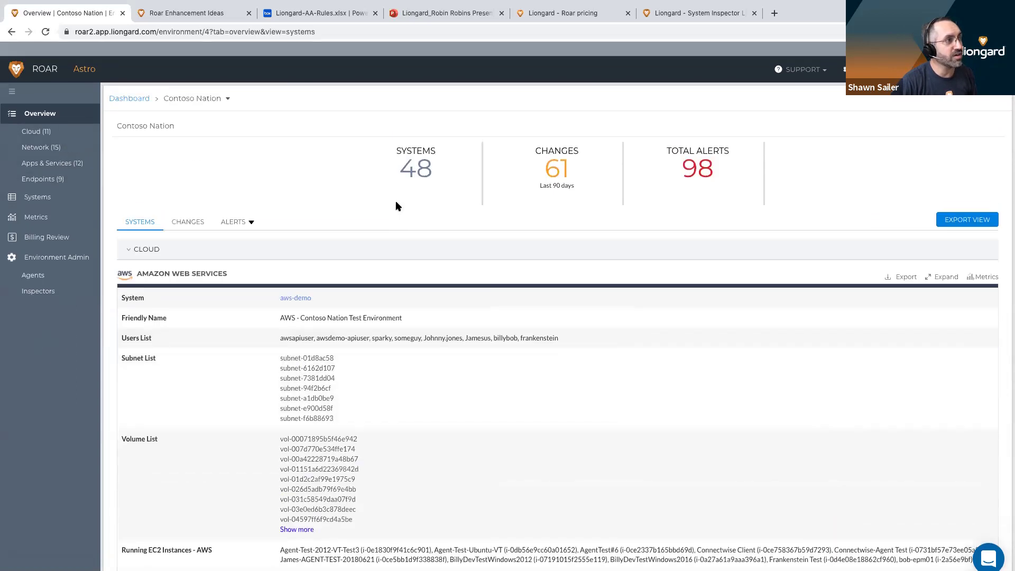
- Open Contoso Nation's changes from the last 90 days and filter them by the system "office"
left_click(528, 157)
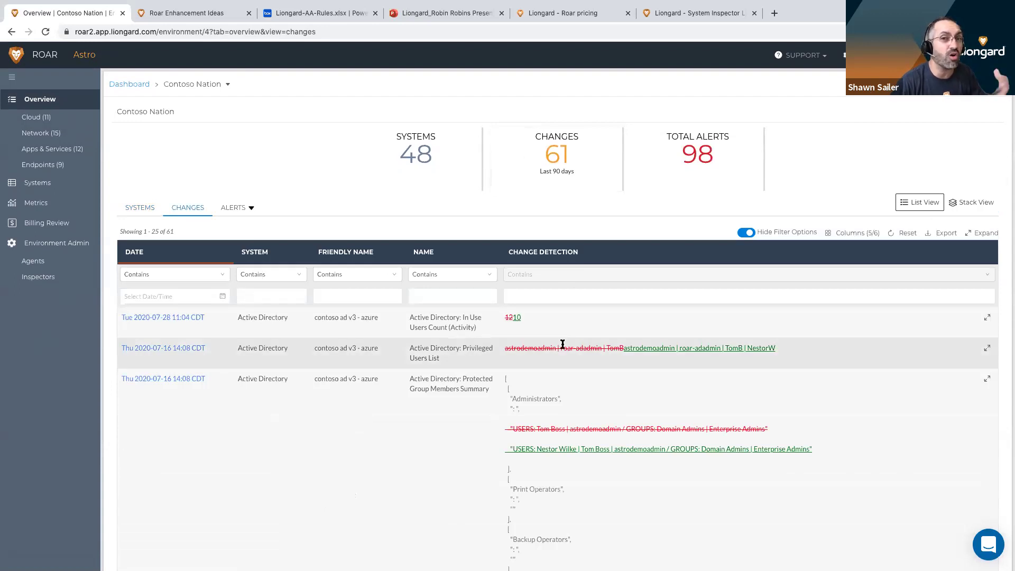
left_click(281, 295)
type("office")
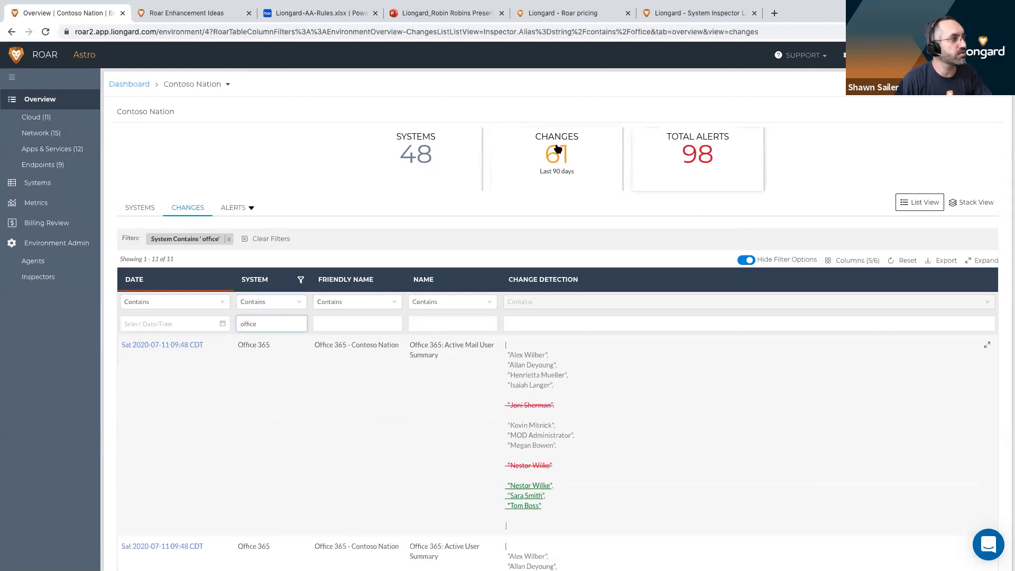
- Open Contoso Nation's metrics and compare the Active Directory Privileged Users List across the latest, 2020-01-01 and 2020-07-08 values
left_click(60, 204)
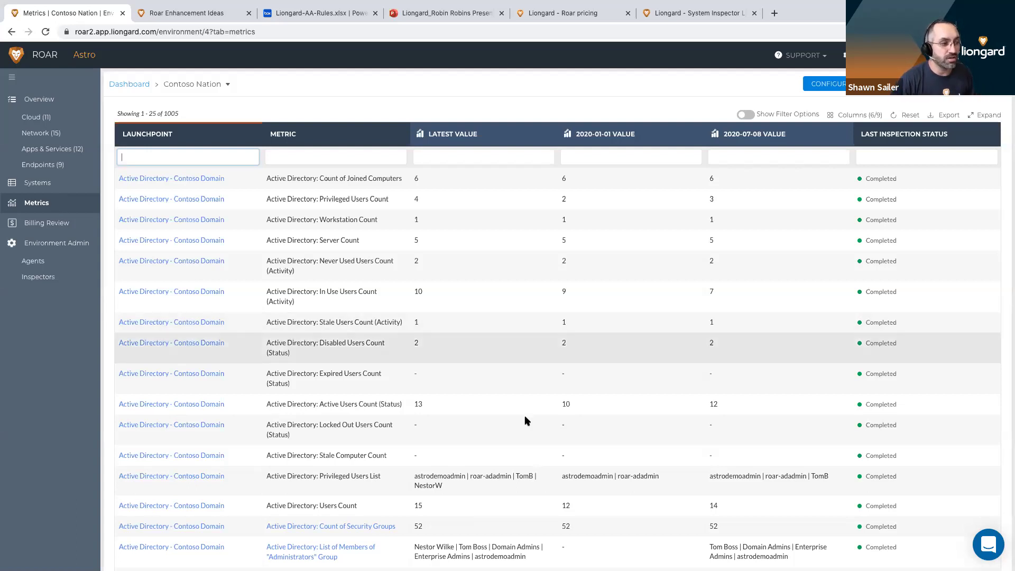
scroll(774, 480, "down", 1)
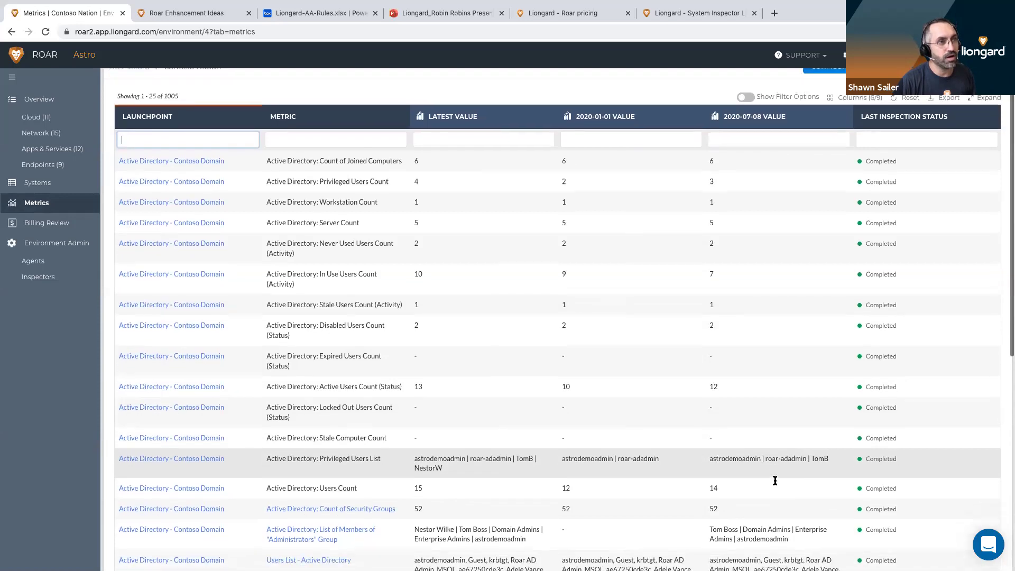
triple_click(814, 458)
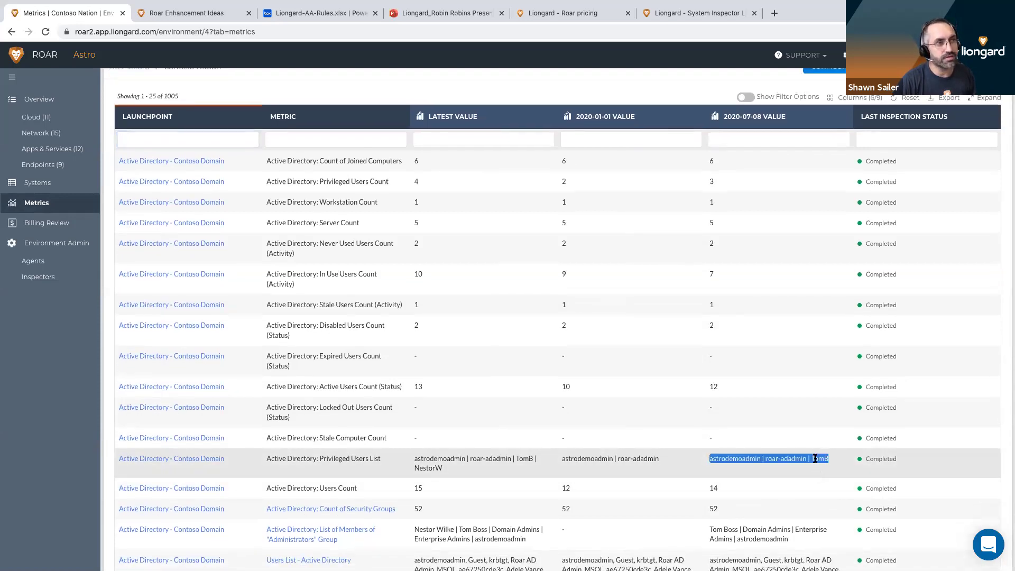
left_click(815, 458)
double_click(814, 458)
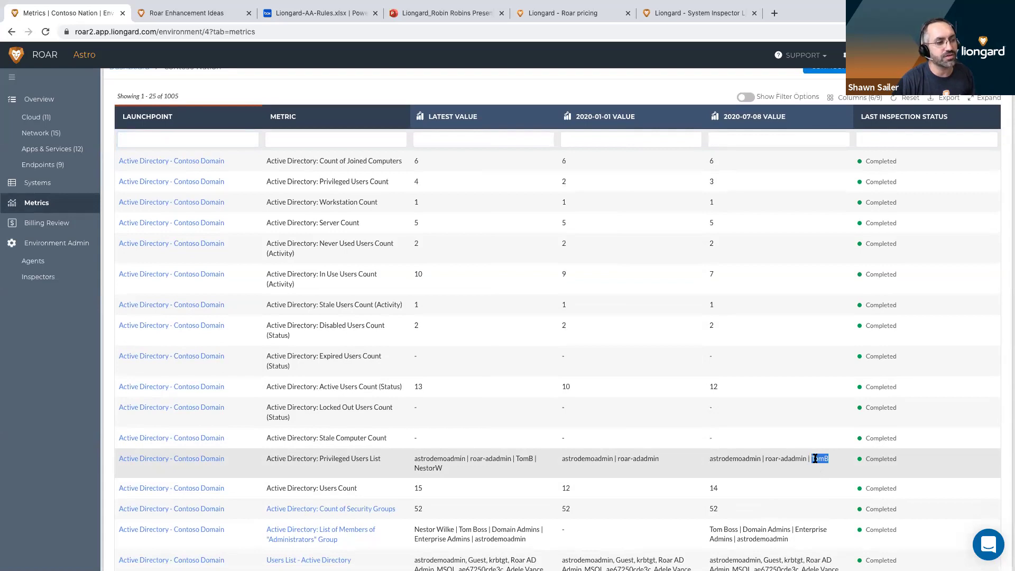
left_click_drag(660, 456, 562, 457)
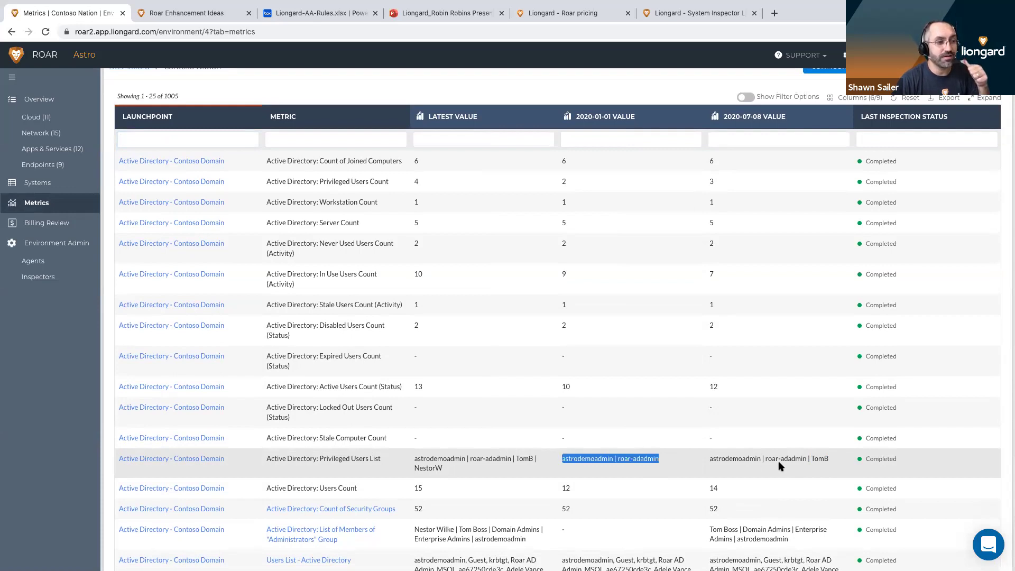
left_click(434, 476)
double_click(433, 469)
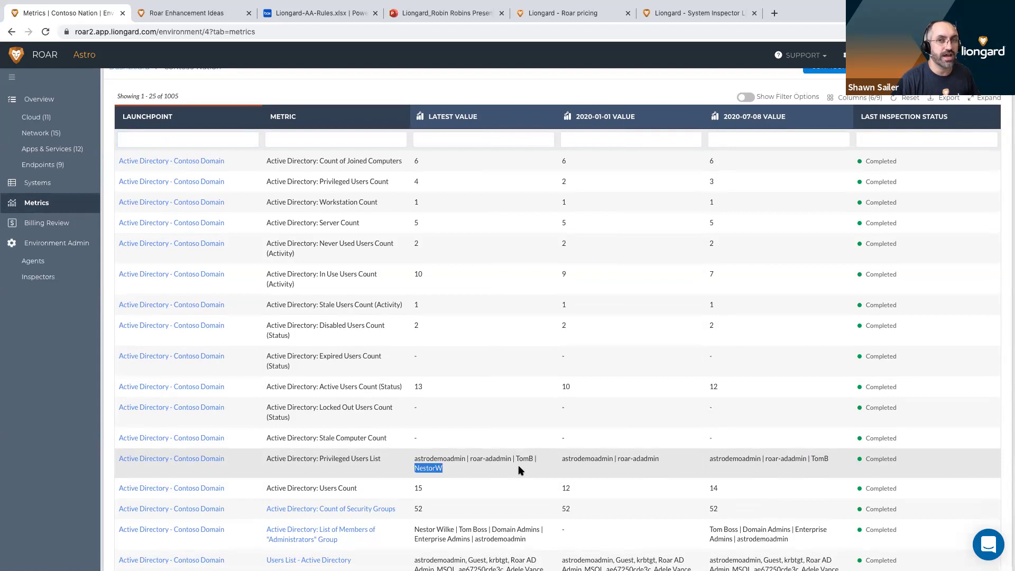
scroll(518, 464, "down", 7)
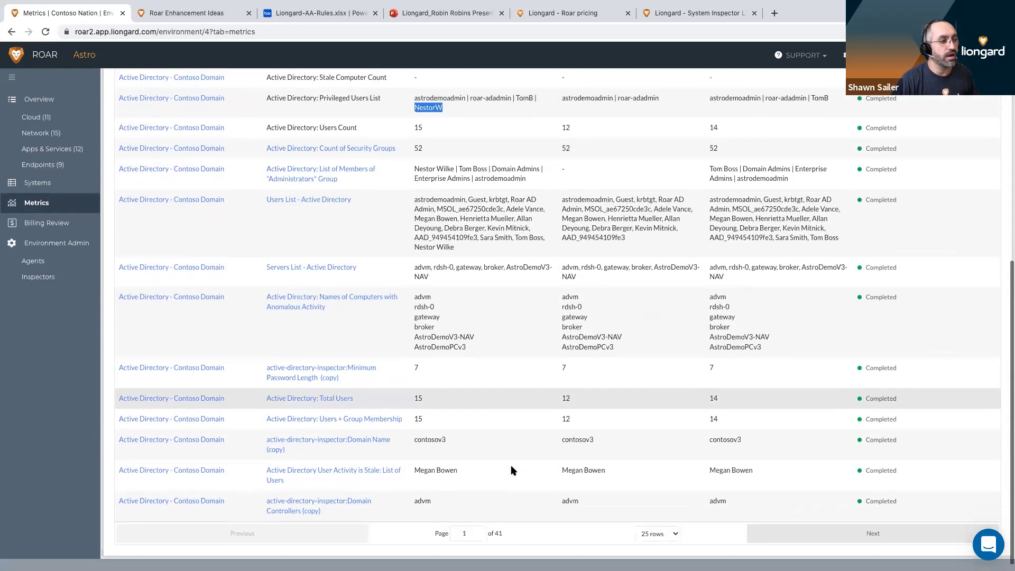
triple_click(421, 467)
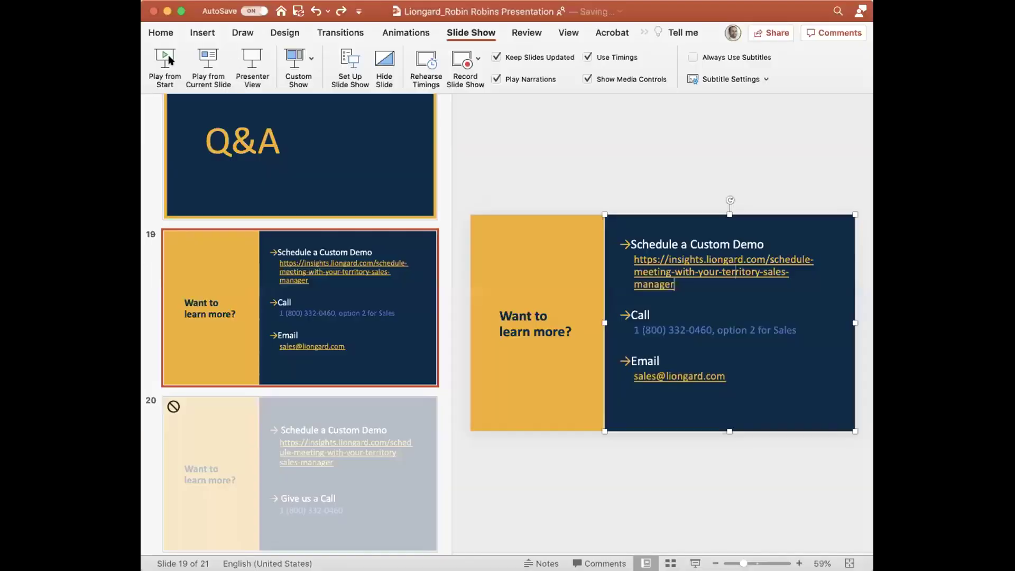
- Switch to the PowerPoint presentation and play the slide show from the "Want to learn more?" slide
left_click(203, 53)
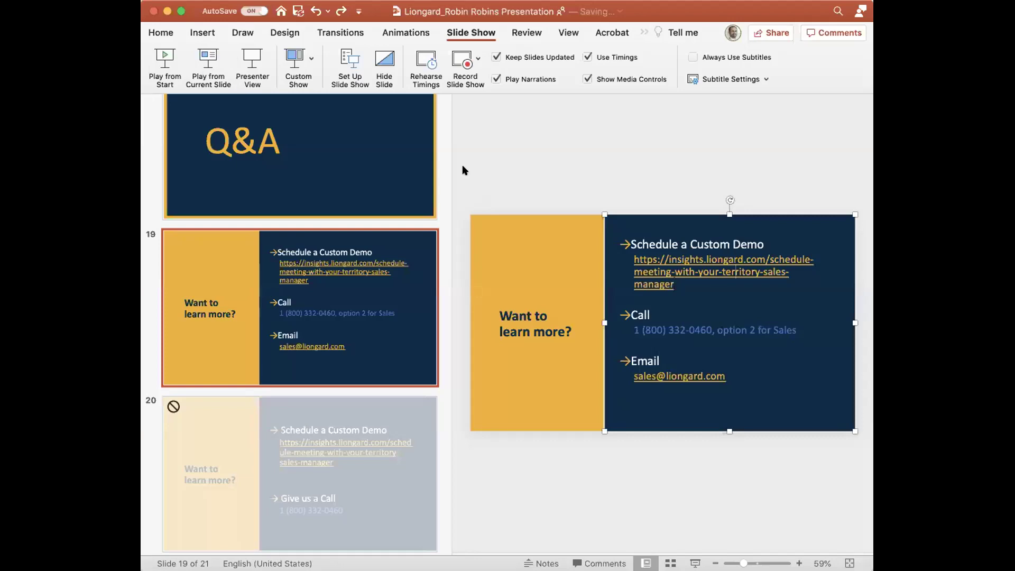